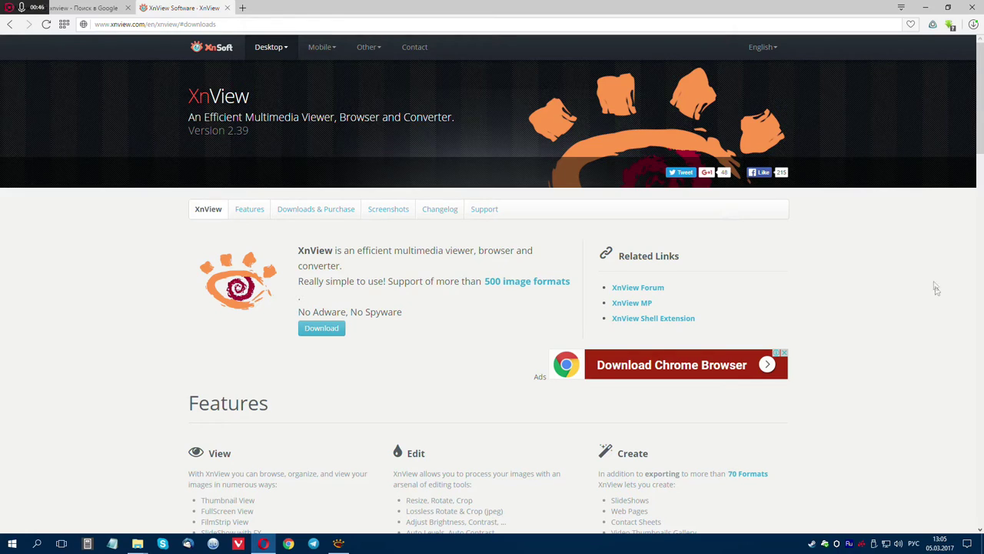
drag(188, 96, 226, 102)
click(260, 98)
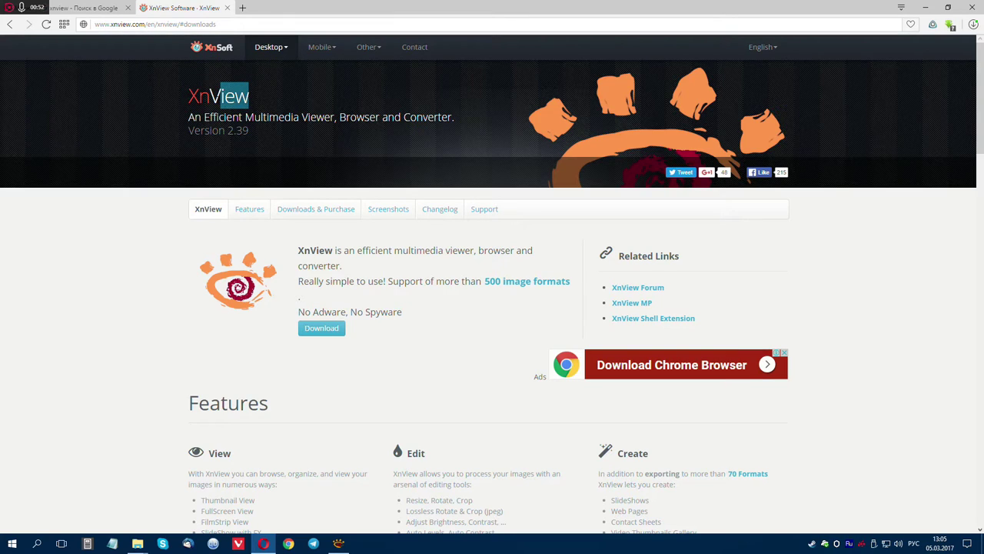
click(226, 102)
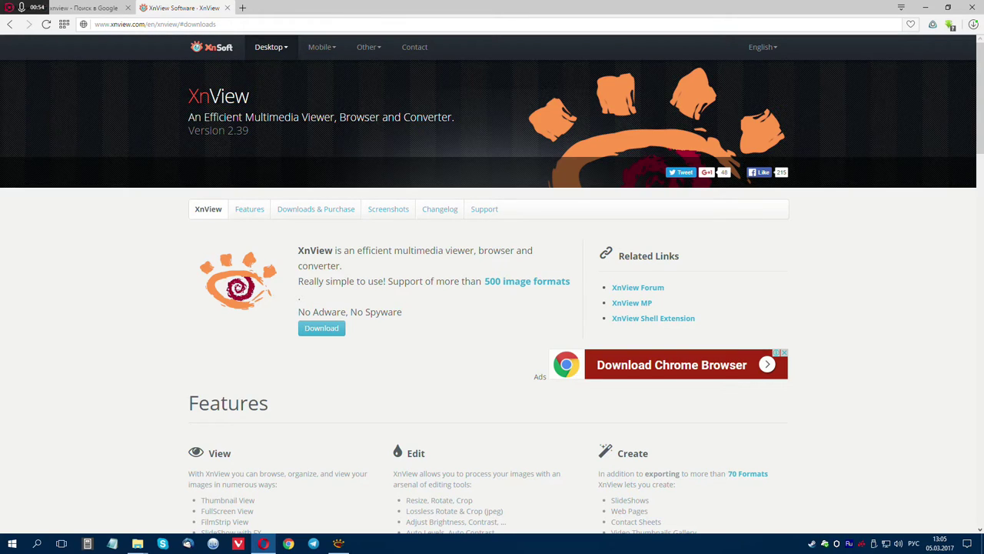
drag(209, 99, 238, 99)
click(243, 100)
- Open the XnView Software website from the Google results for xnview and go to the XnView downloads section
click(90, 8)
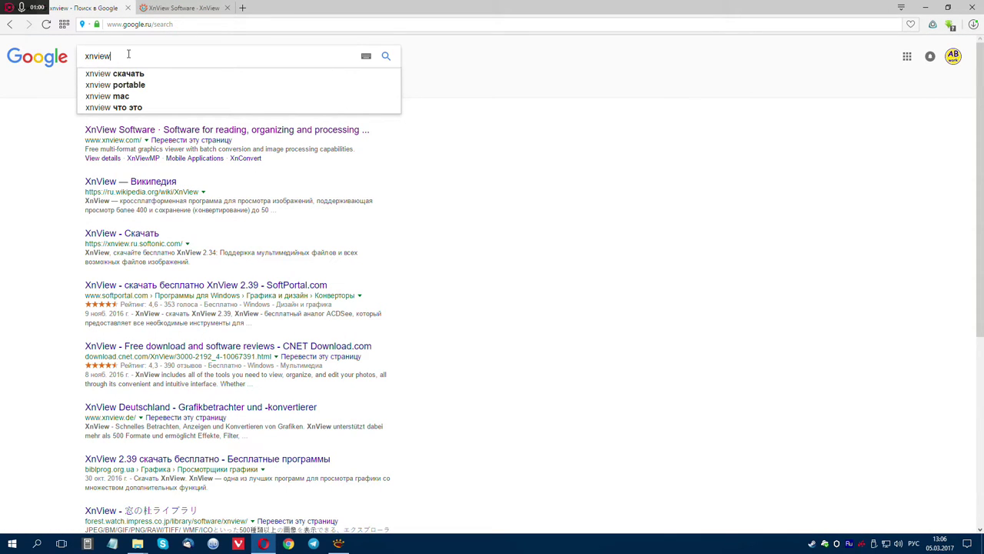
key(Escape)
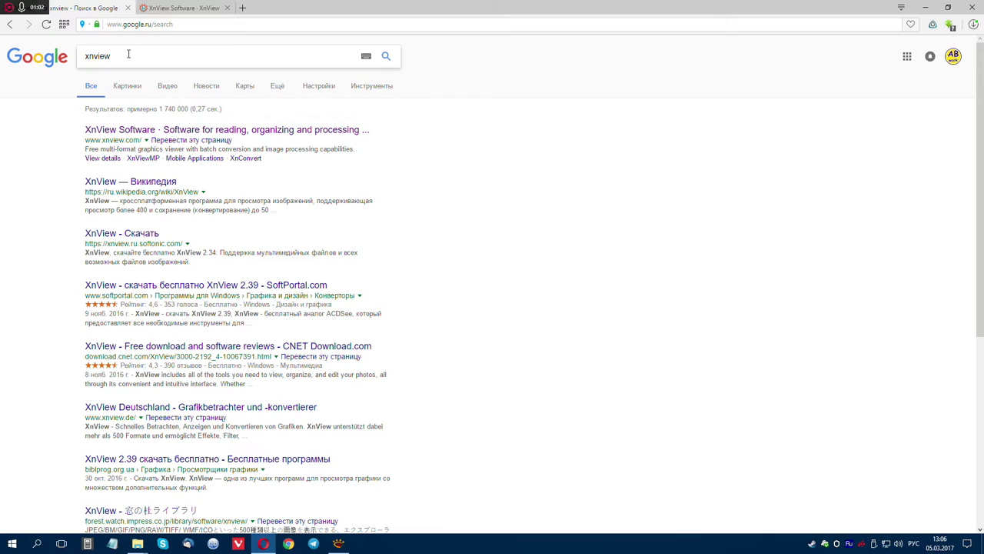
middle_click(185, 6)
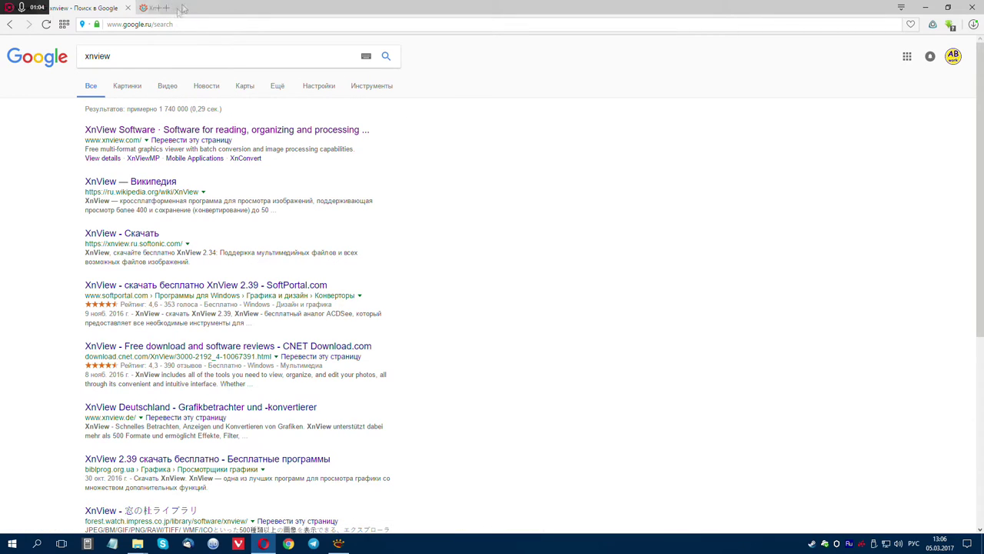
click(131, 130)
click(312, 198)
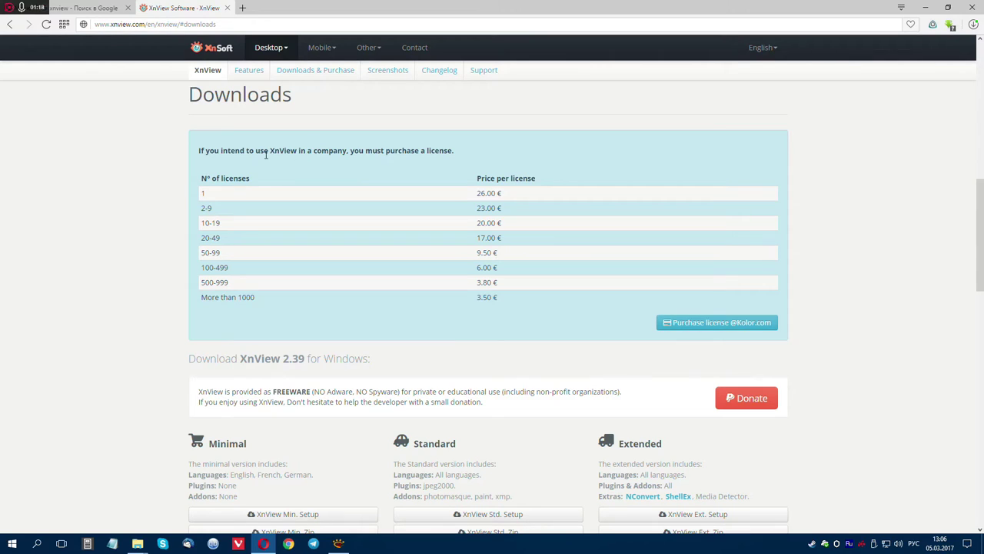
- Download the Standard edition setup of XnView 2.39 for Windows and run the downloaded XnView-win.exe
drag(269, 150, 452, 151)
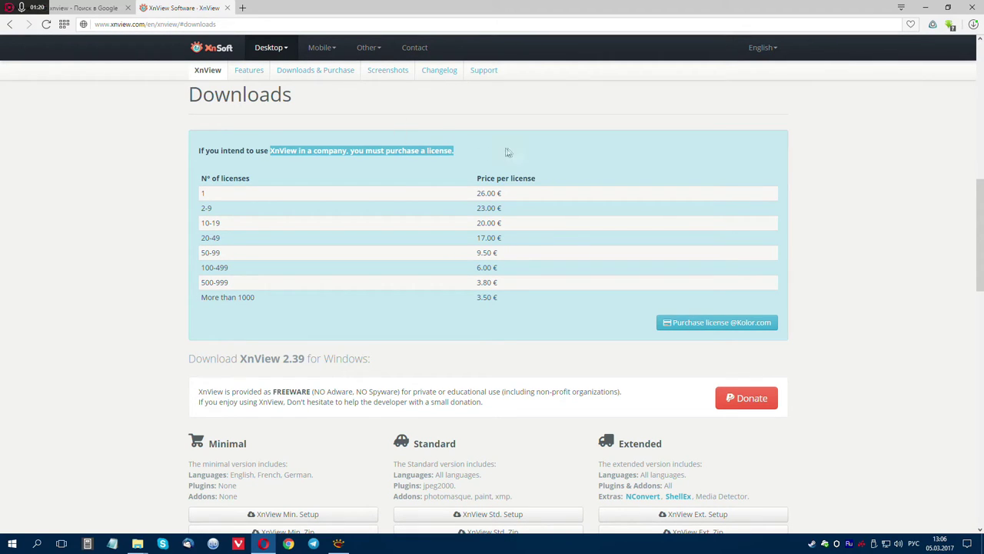
click(609, 164)
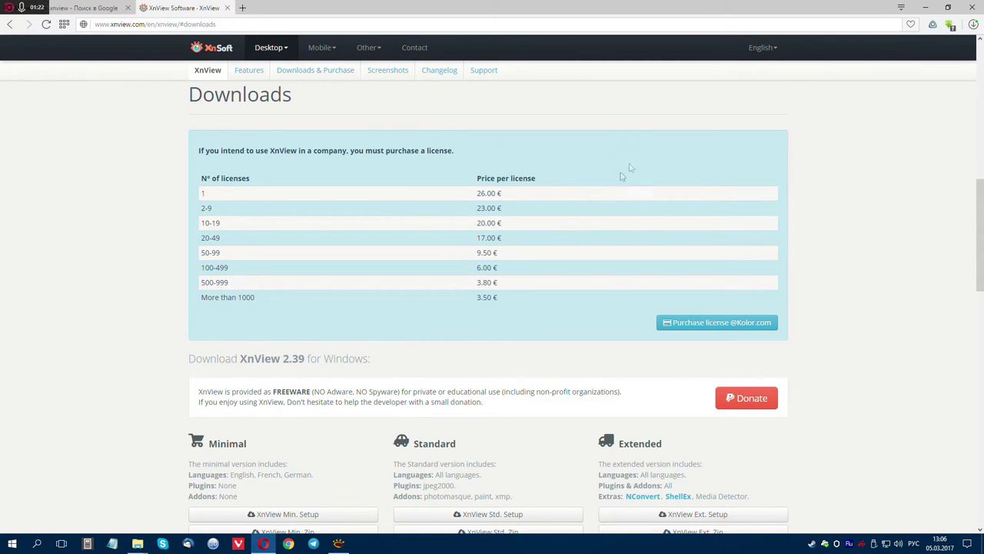
scroll(592, 157, down, 3)
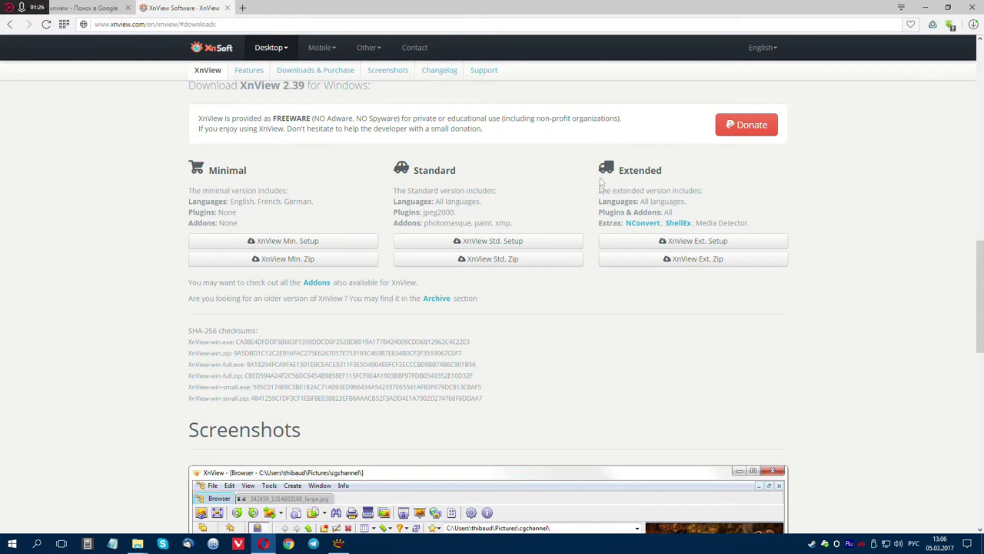
scroll(647, 429, up, 2)
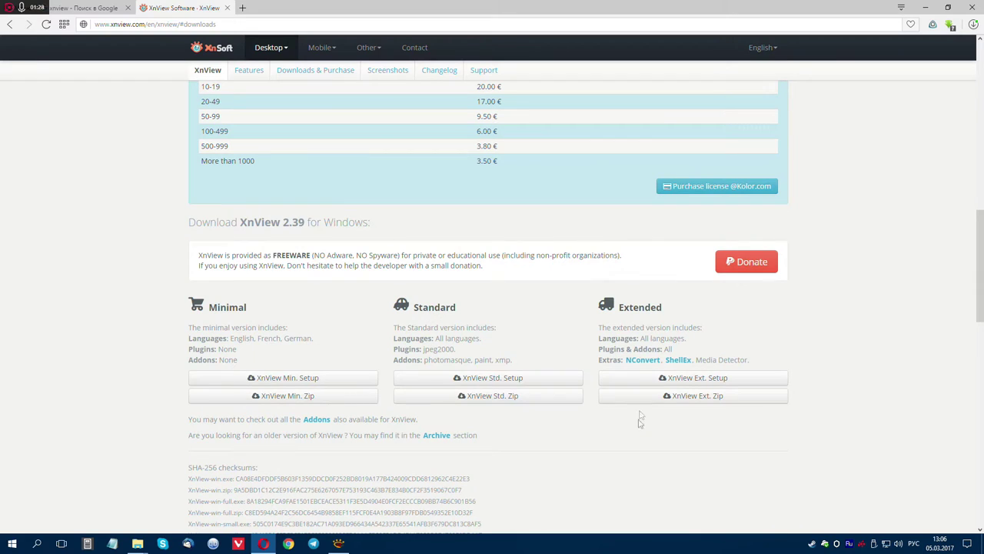
click(497, 382)
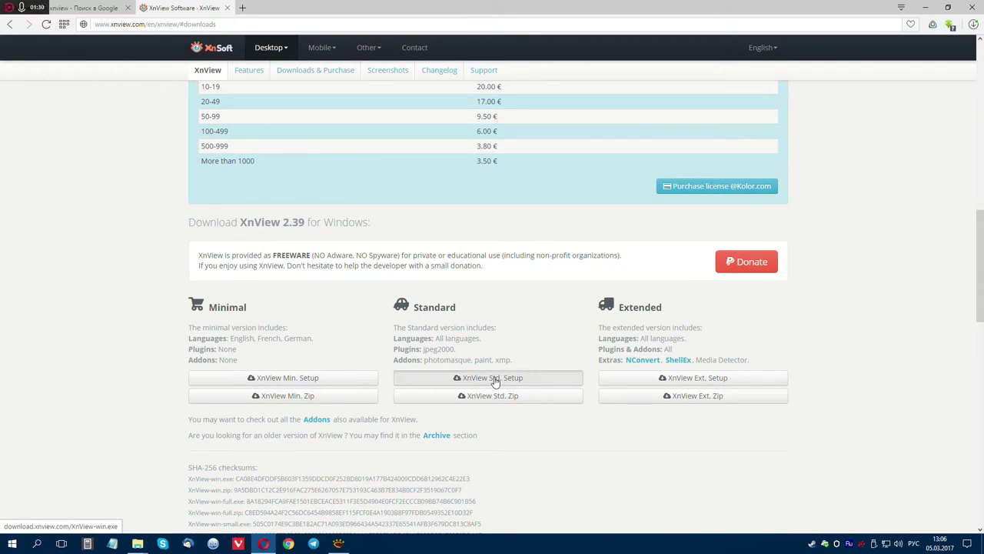
click(688, 347)
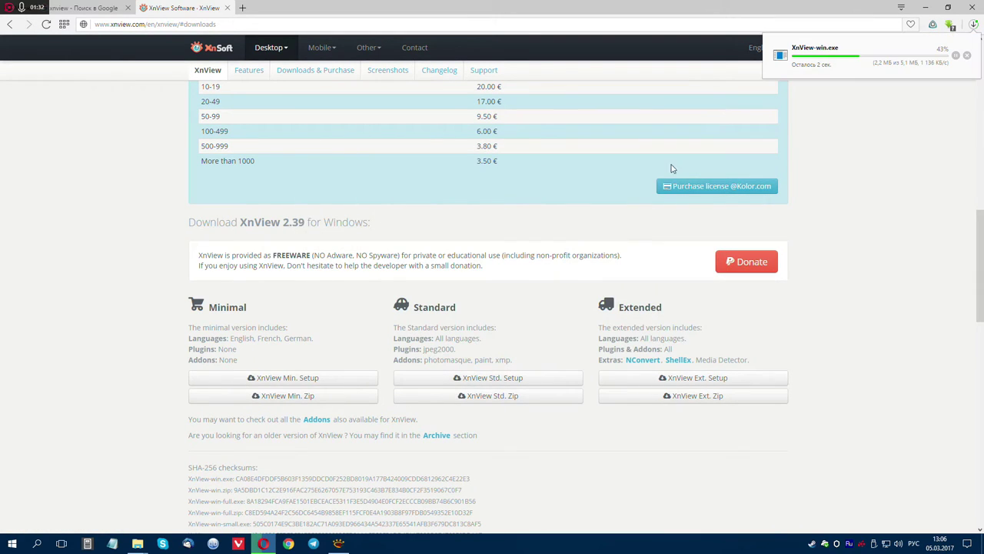
click(873, 65)
key(Return)
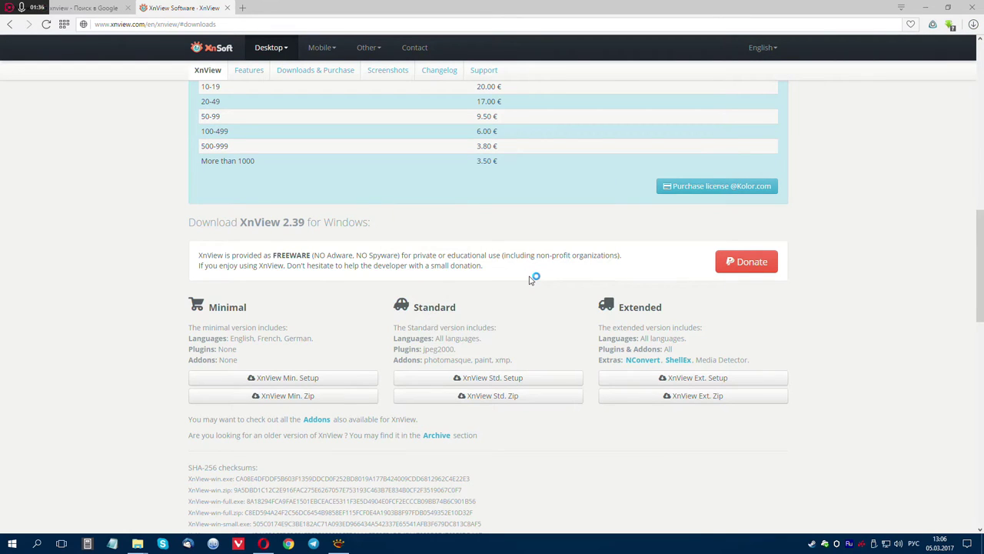
- Accept the XnView licence agreement and start a full installation with the desktop and Quick Launch icons included
click(547, 354)
click(429, 323)
click(549, 353)
click(550, 354)
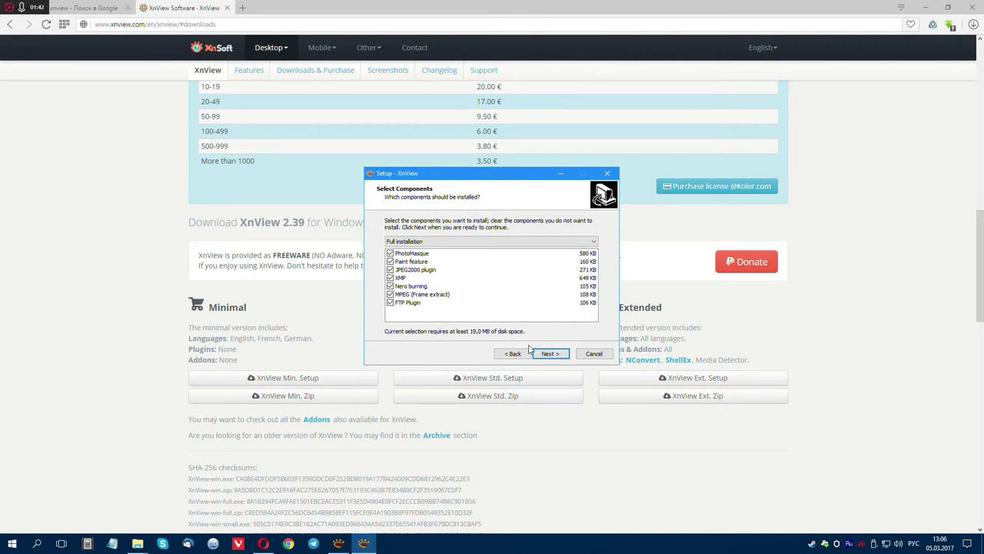
click(554, 354)
click(555, 354)
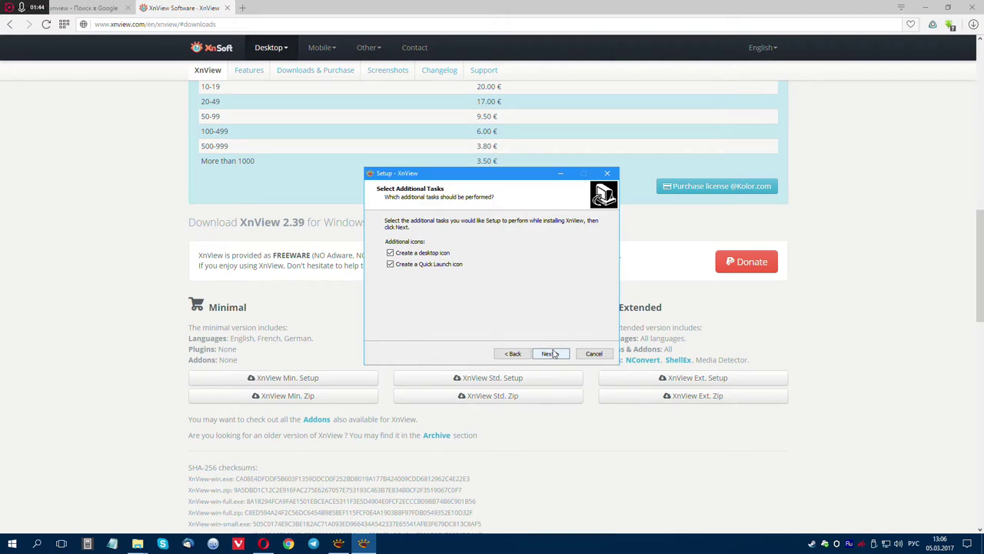
click(556, 356)
click(550, 355)
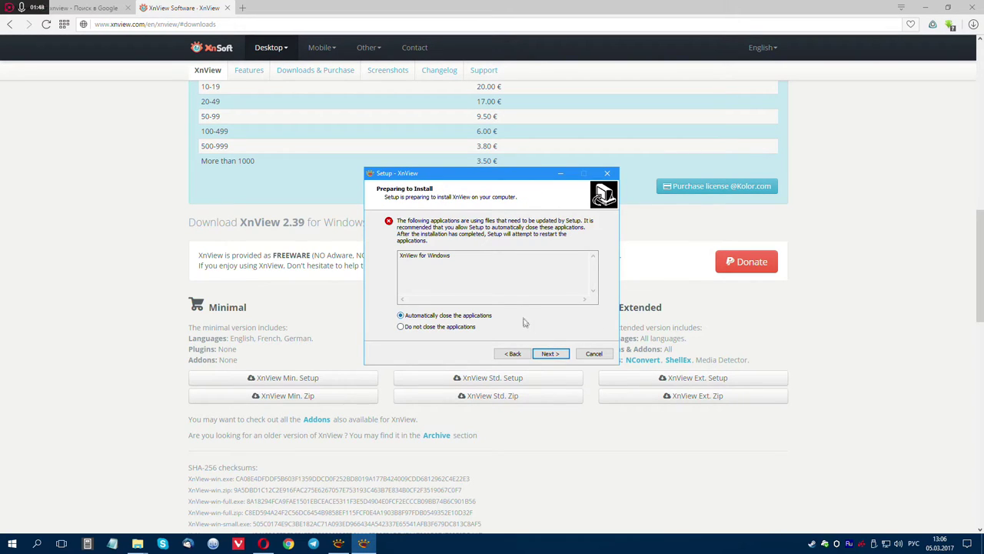
- Close the running XnView window showing DSC03995.JPG and continue the installation with automatic closing of applications
click(364, 543)
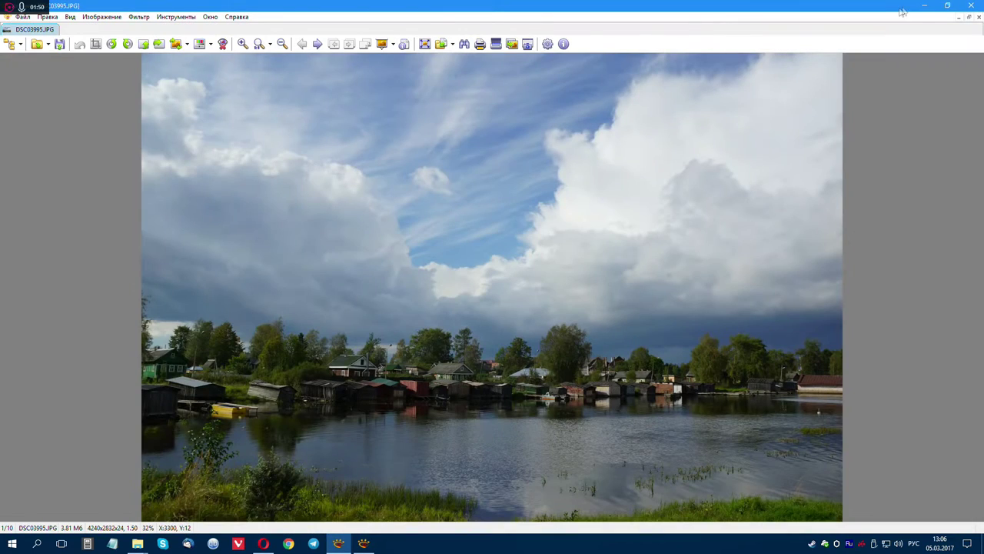
click(972, 8)
click(553, 354)
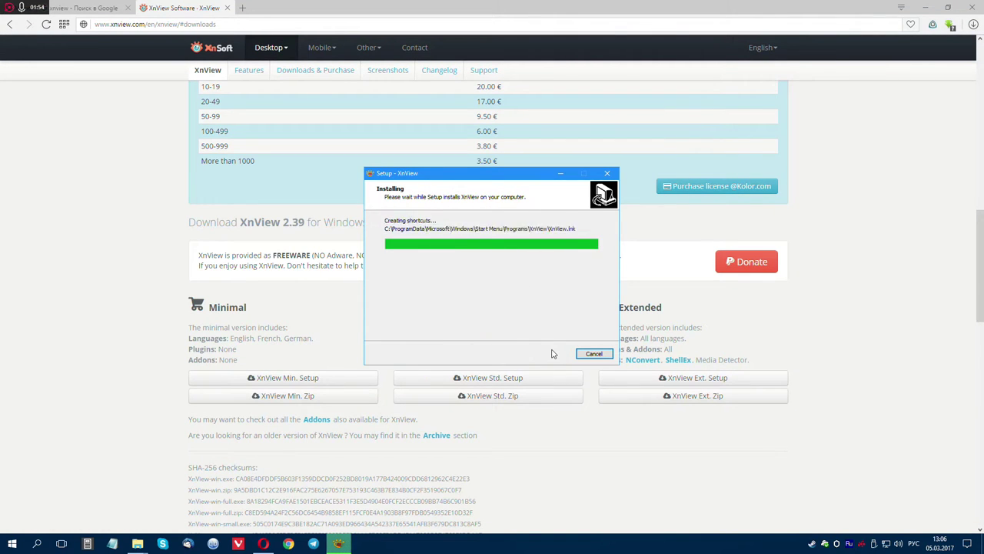
- Finish the XnView setup with View ReadMe turned off and Run XnView turned on
click(459, 256)
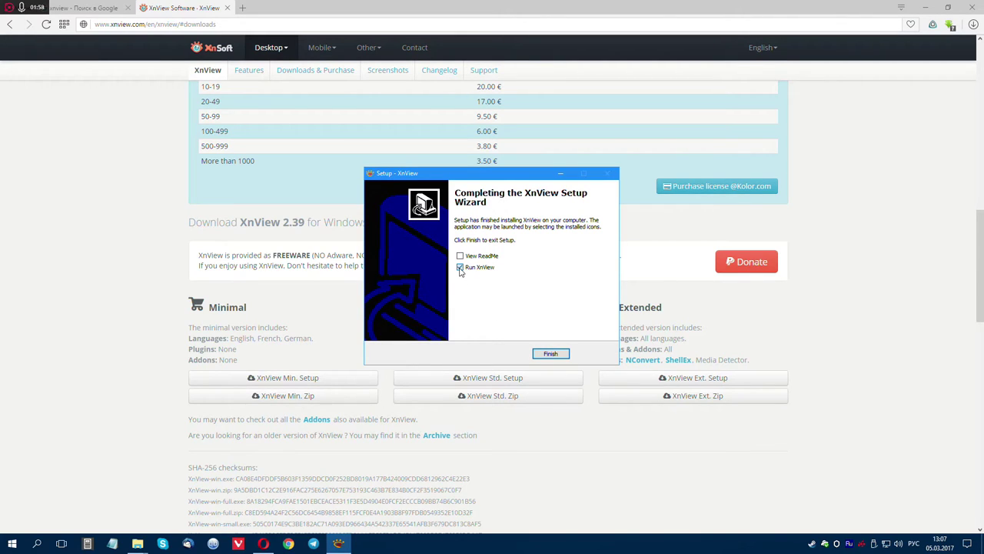
click(459, 267)
click(550, 354)
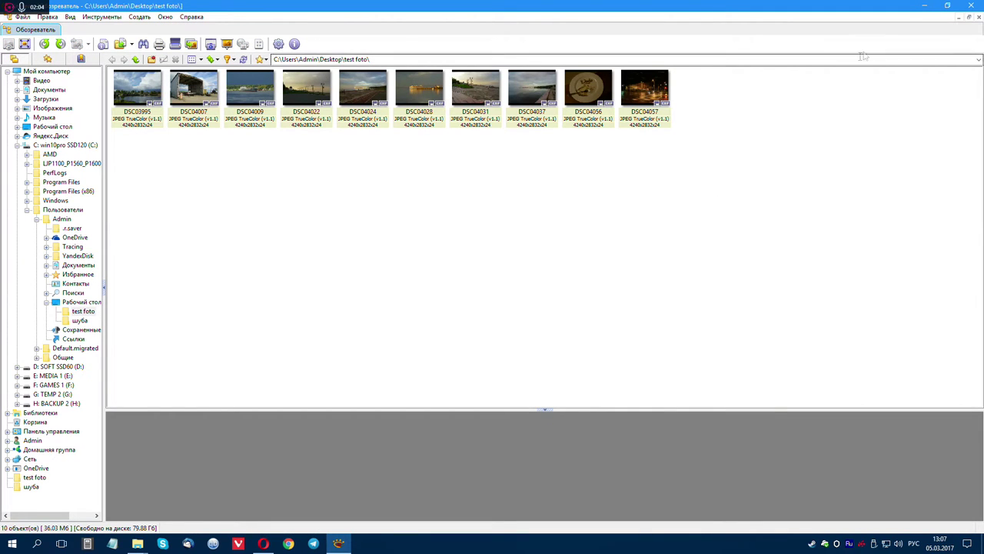
- Close XnView and open the test foto folder on the desktop
click(971, 7)
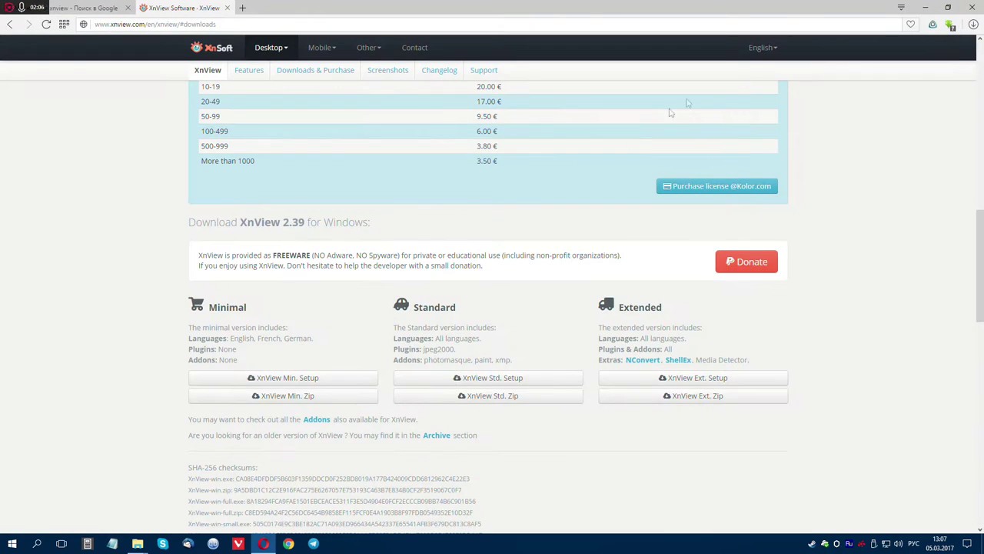
key(super+d)
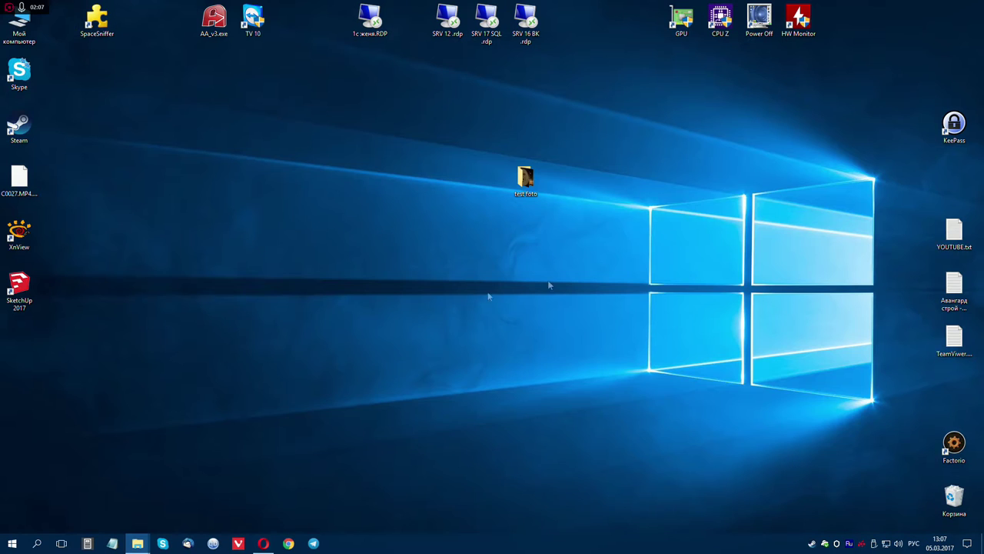
double_click(525, 179)
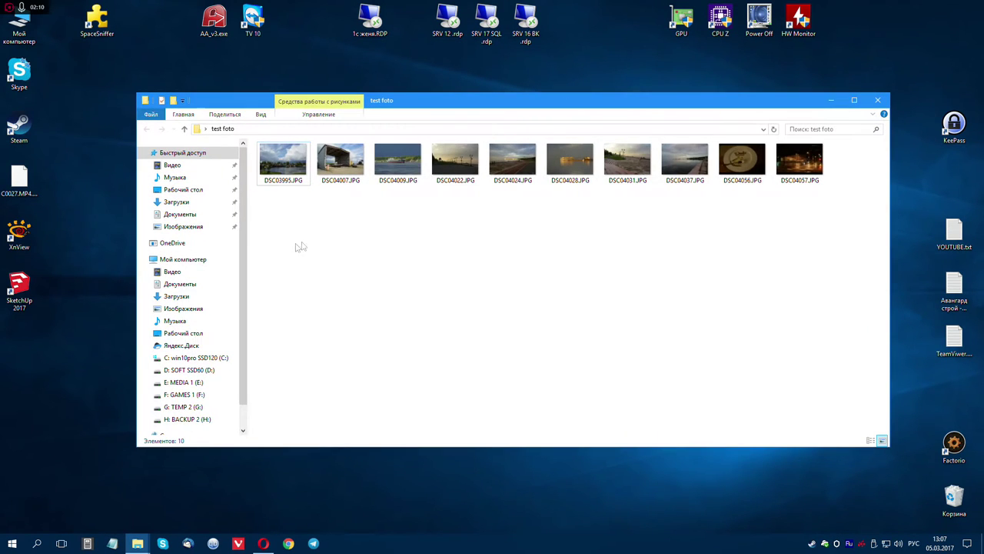
- Launch XnView from the desktop and open the file association settings in its options
double_click(23, 239)
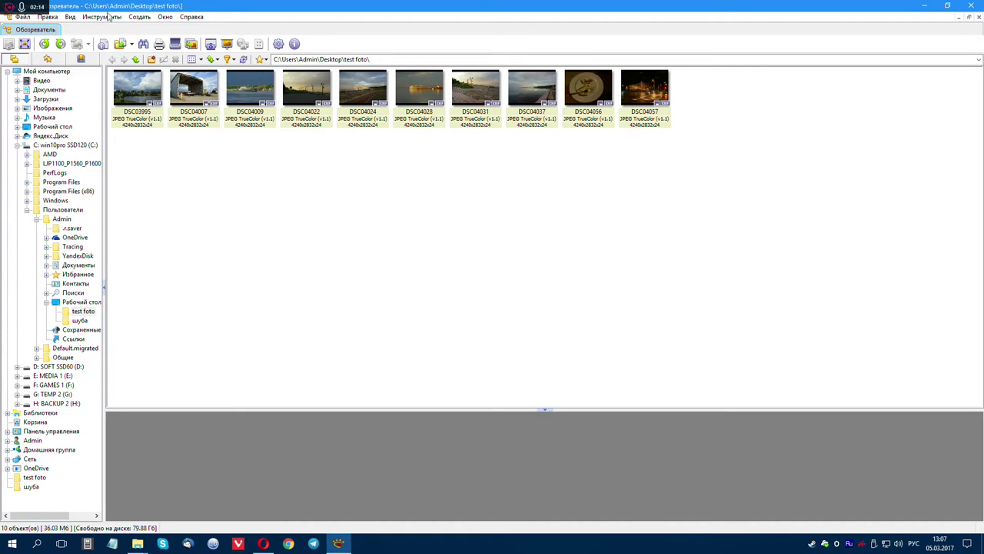
click(103, 16)
click(166, 248)
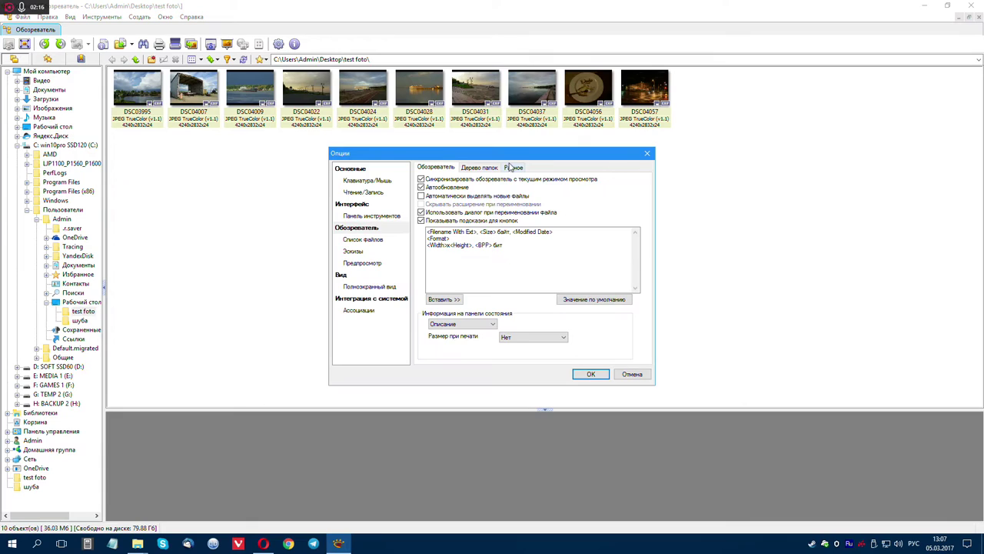
drag(512, 155, 524, 130)
click(379, 290)
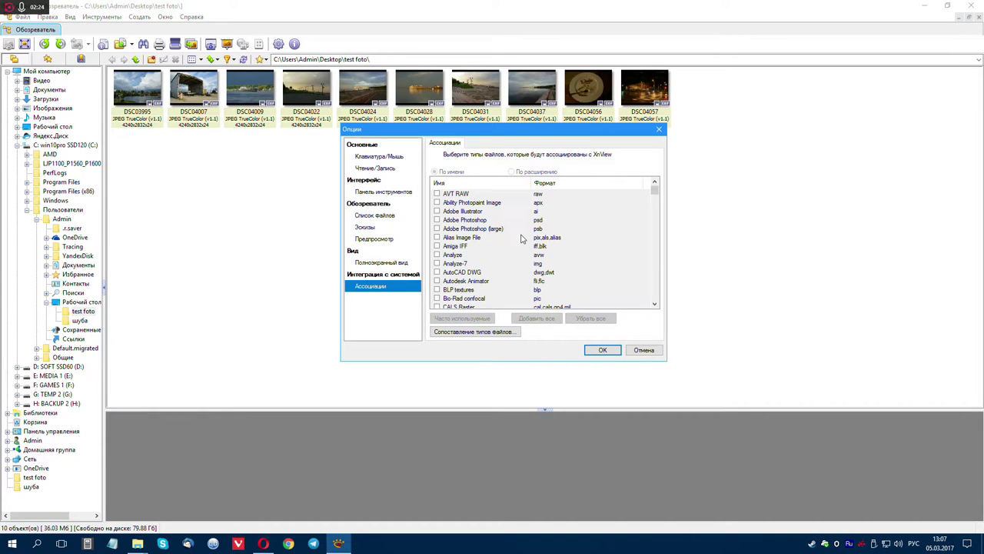
- Try to open the system file type mapping from the XnView association settings, then cancel the options and minimize XnView
click(481, 332)
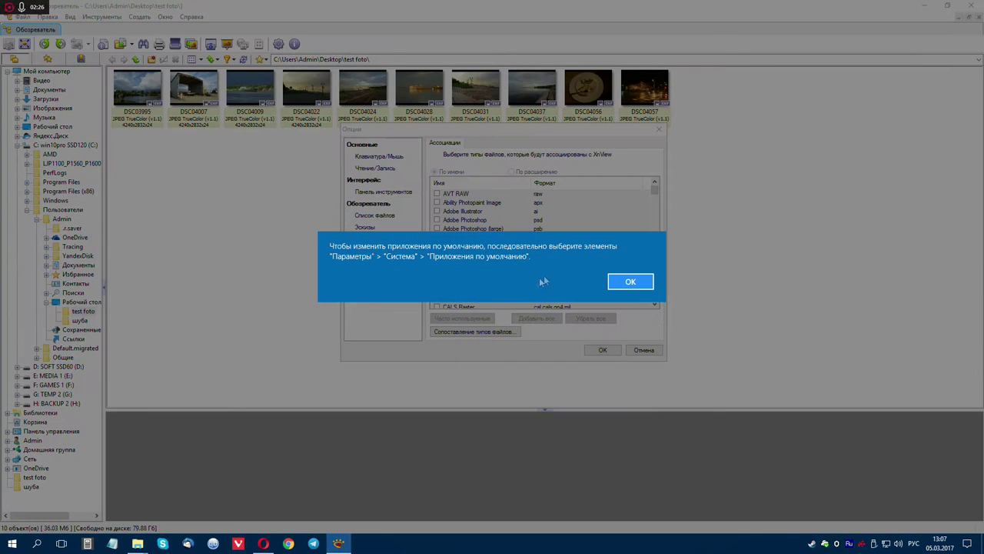
click(635, 282)
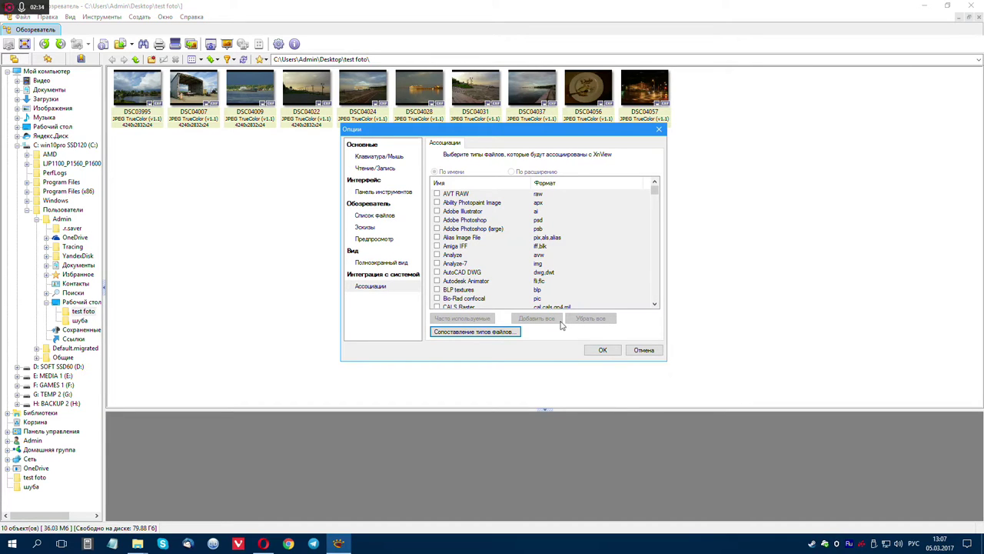
click(480, 334)
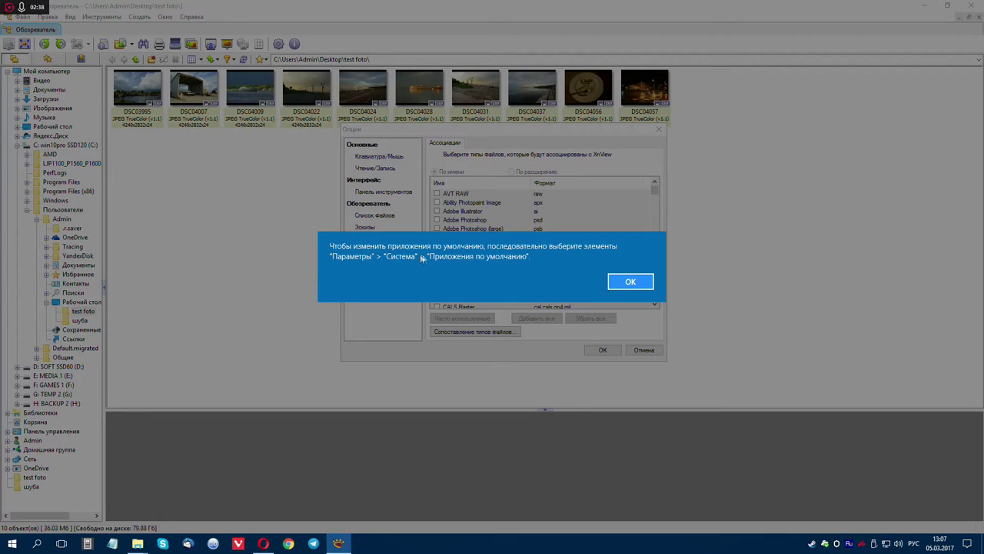
click(629, 283)
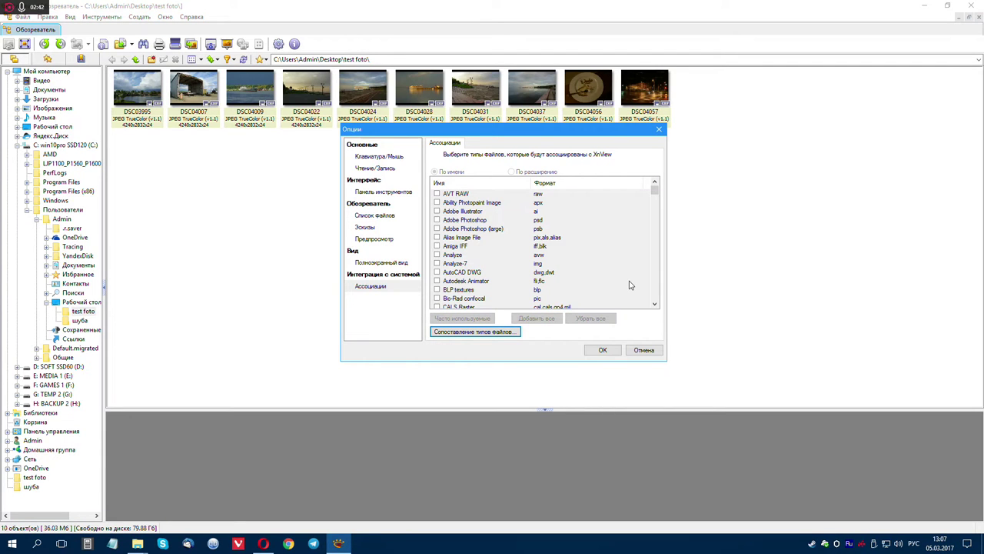
click(643, 350)
click(927, 8)
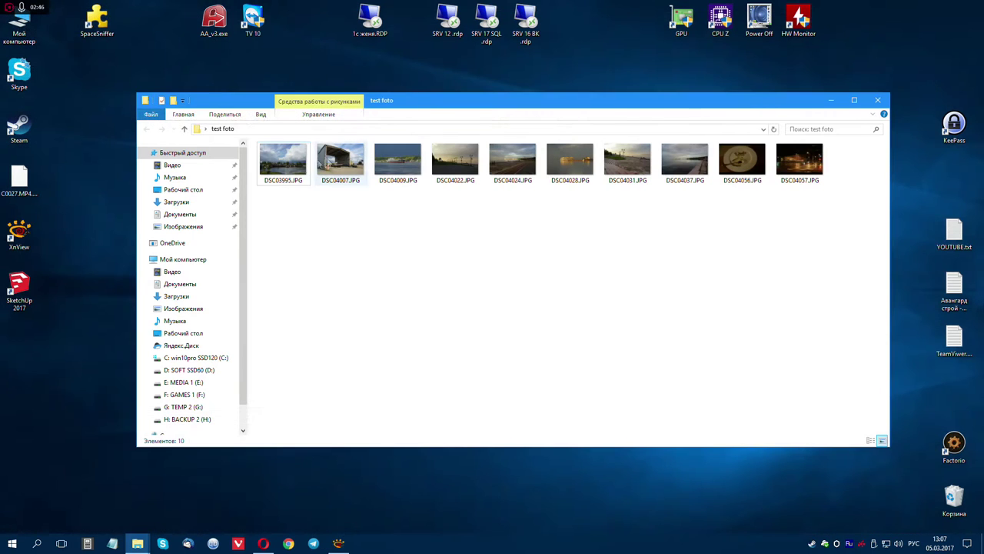
- Set XnView for Windows as the app always used for JPG files and open DSC03995.JPG with it
click(285, 160)
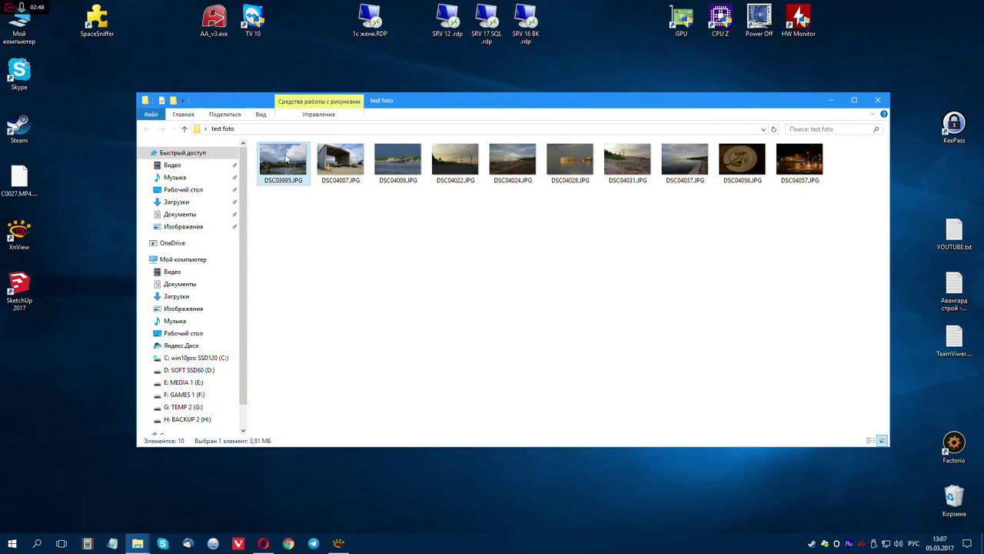
right_click(285, 158)
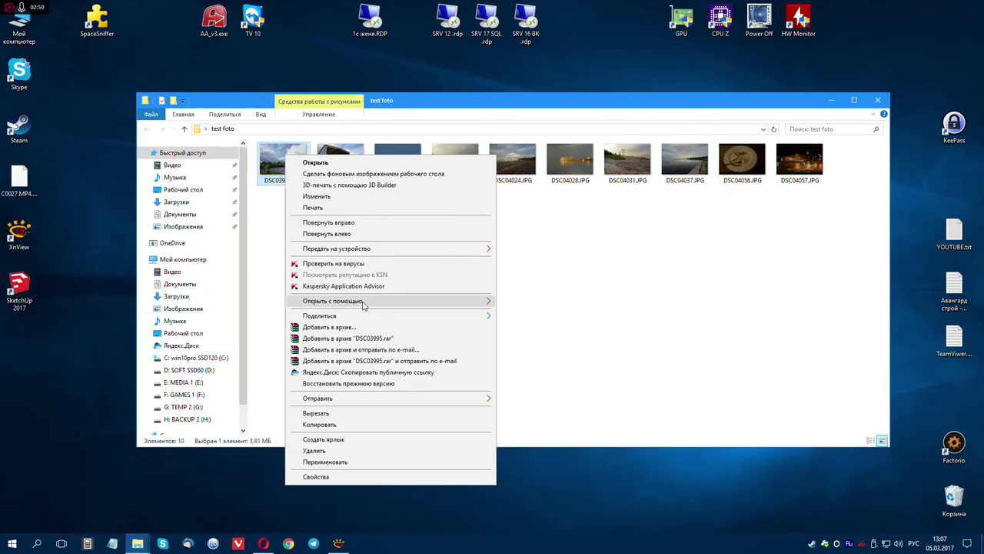
mouse_move(364, 305)
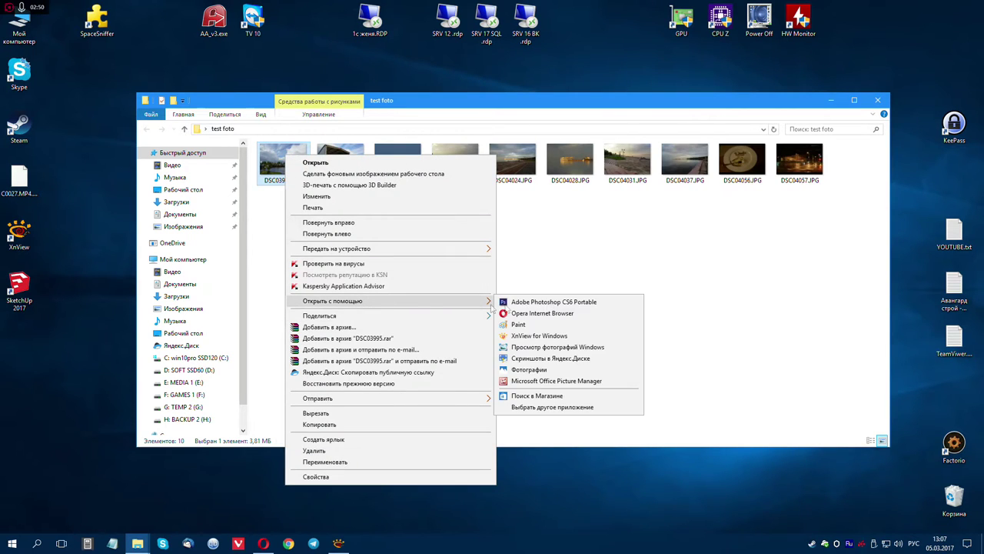
click(523, 407)
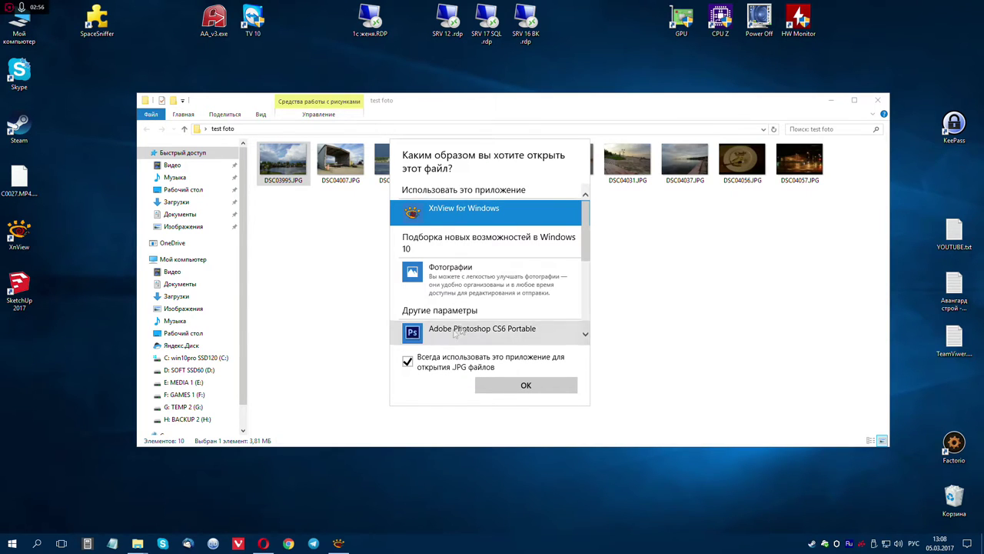
click(526, 385)
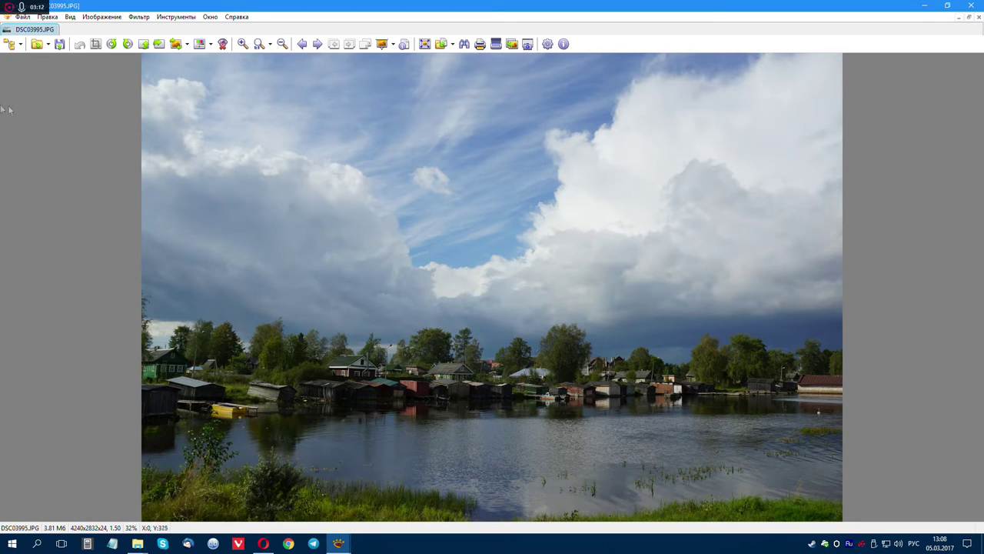
- Open the XnView browser on the photo's folder and switch between it and the DSC03995.JPG view
click(10, 45)
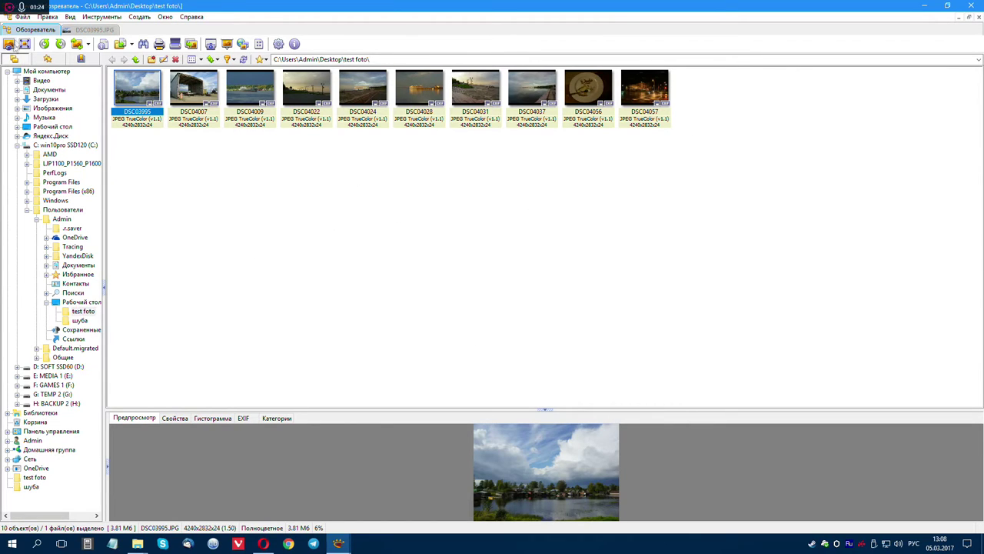
click(86, 29)
click(31, 29)
click(89, 29)
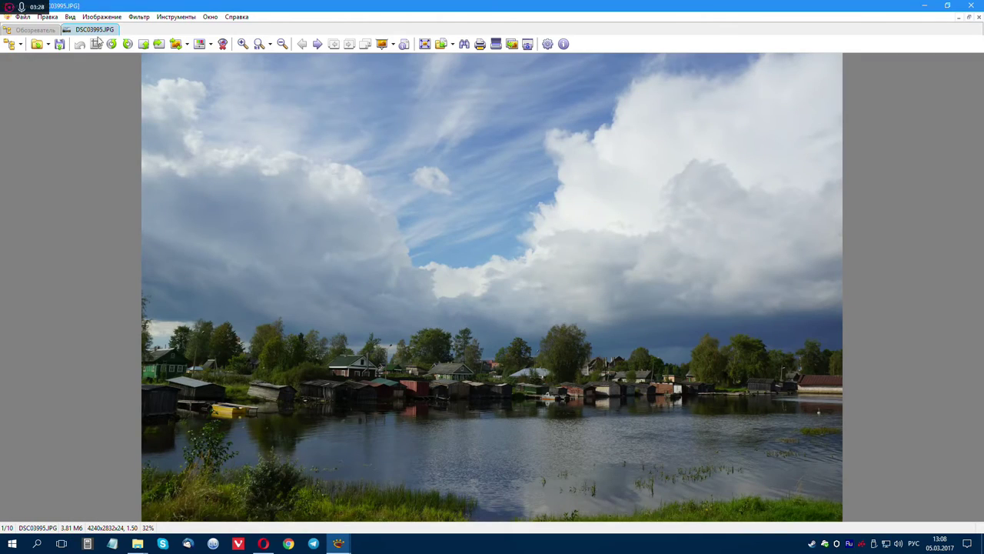
click(35, 31)
- Open DSC04022.JPG and DSC04028.JPG from the XnView browser as additional image views
click(320, 84)
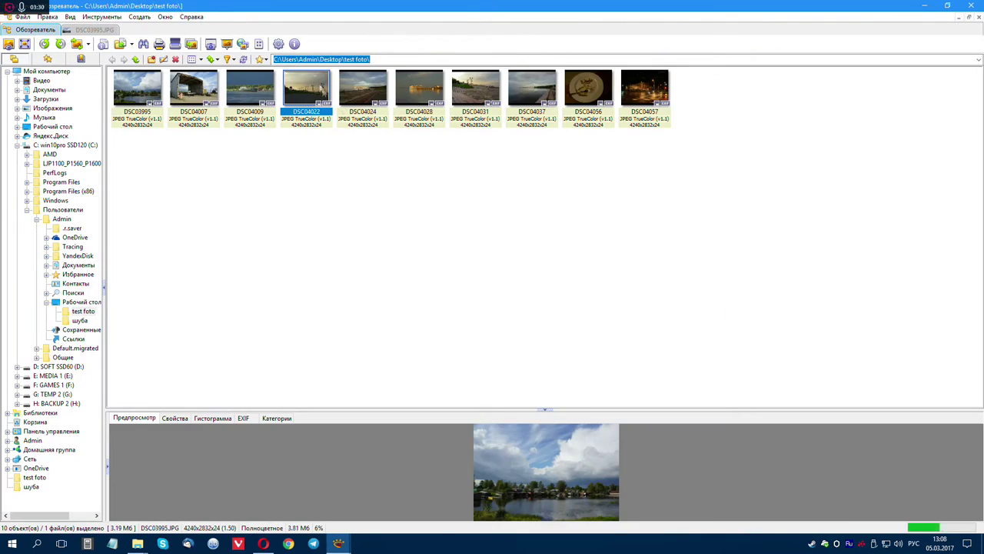
double_click(320, 85)
key(Escape)
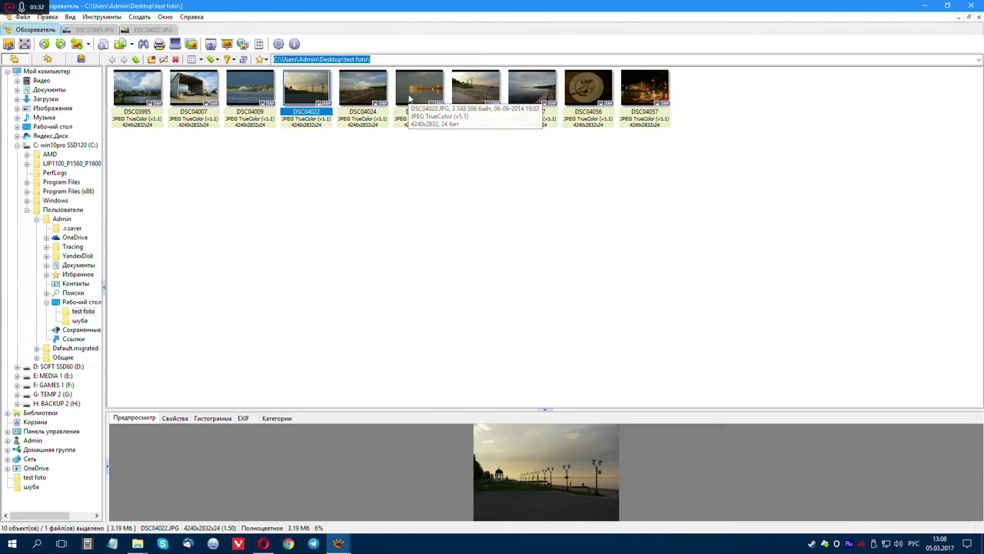
double_click(409, 92)
- Switch between the open photos DSC04022.JPG, DSC04028.JPG and DSC03995.JPG to compare them
click(153, 30)
click(211, 30)
click(153, 30)
click(211, 30)
click(94, 30)
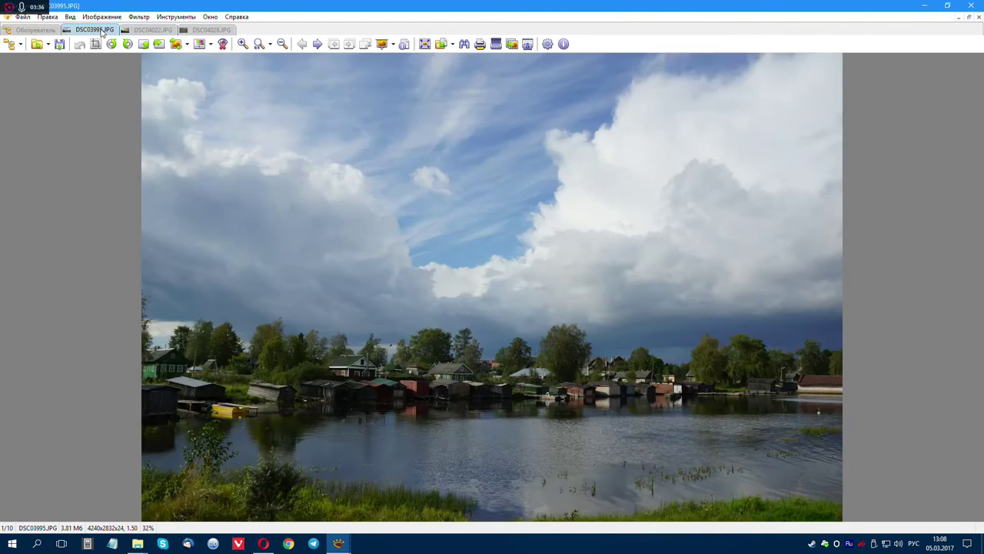
- Close the browser, DSC03995.JPG and DSC04022.JPG, keeping only DSC04028.JPG open
middle_click(24, 30)
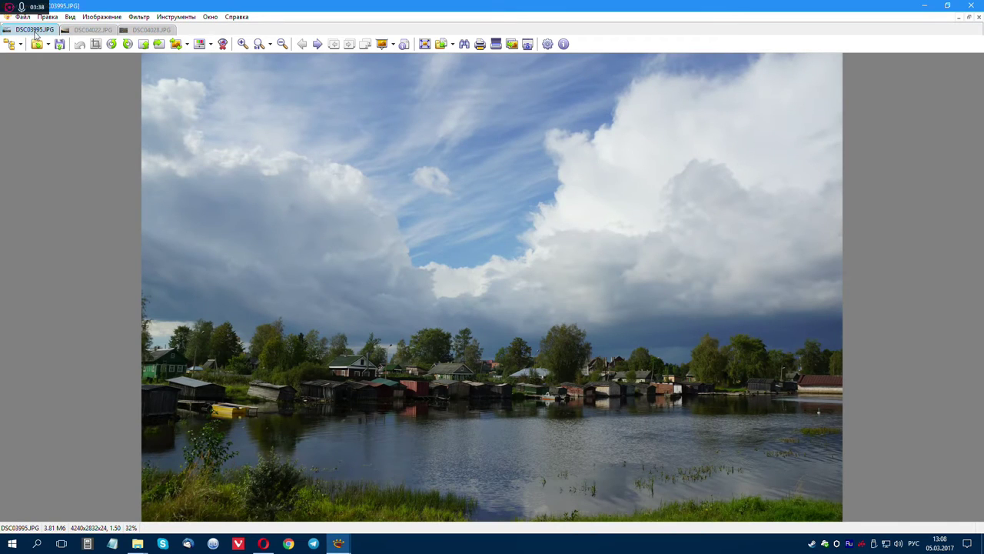
middle_click(38, 31)
middle_click(56, 31)
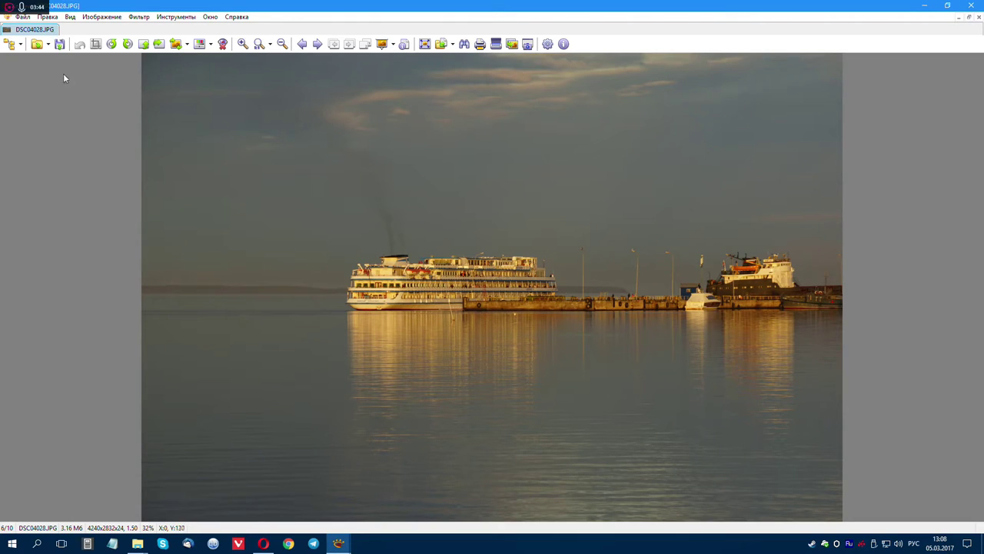
- Look at the list of recently opened files and at the save dialog, then cancel without saving
click(47, 45)
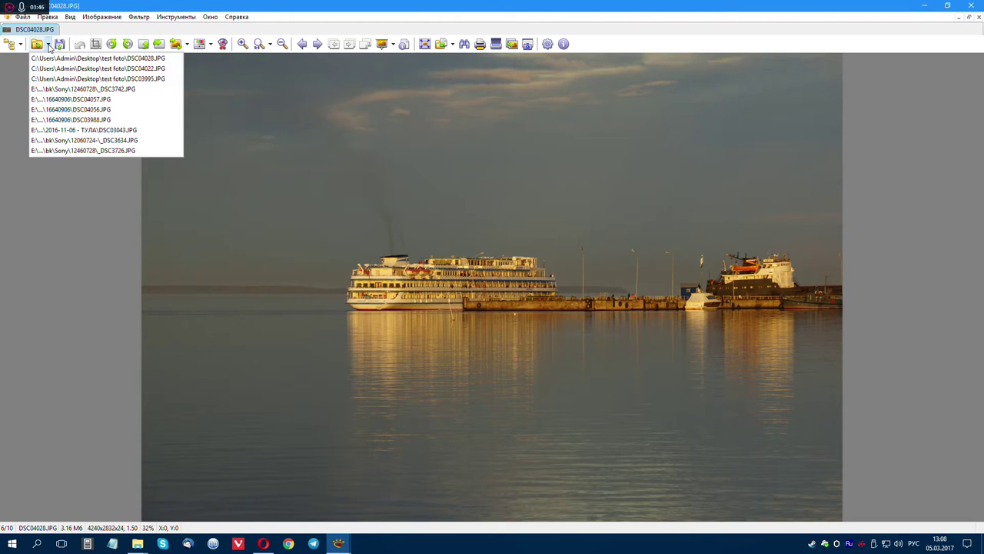
click(82, 194)
click(59, 46)
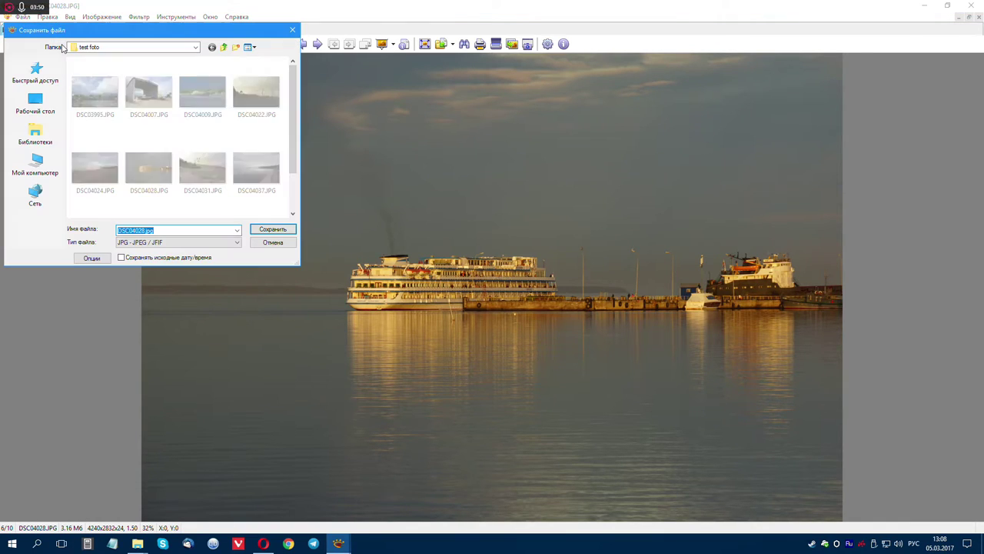
click(273, 242)
- Start saving DSC04028.JPG under another format and set the file type to ICO - Windows Icon
key(ctrl+s)
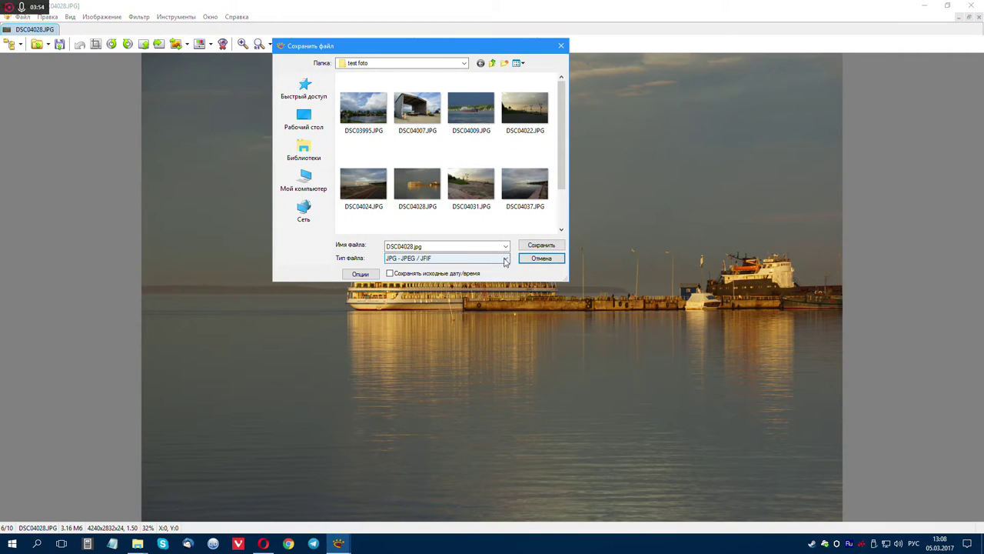
click(506, 258)
drag(505, 301, 505, 325)
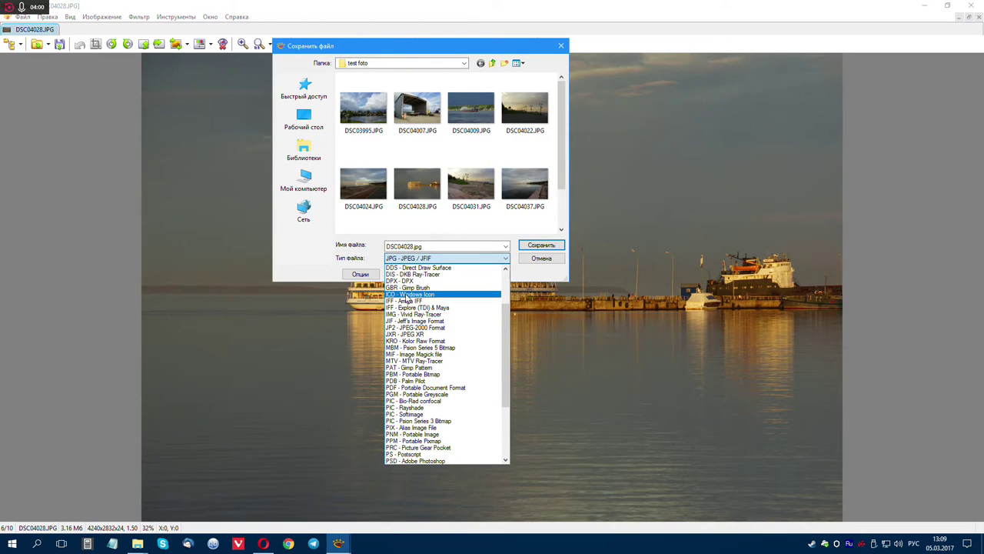
click(407, 294)
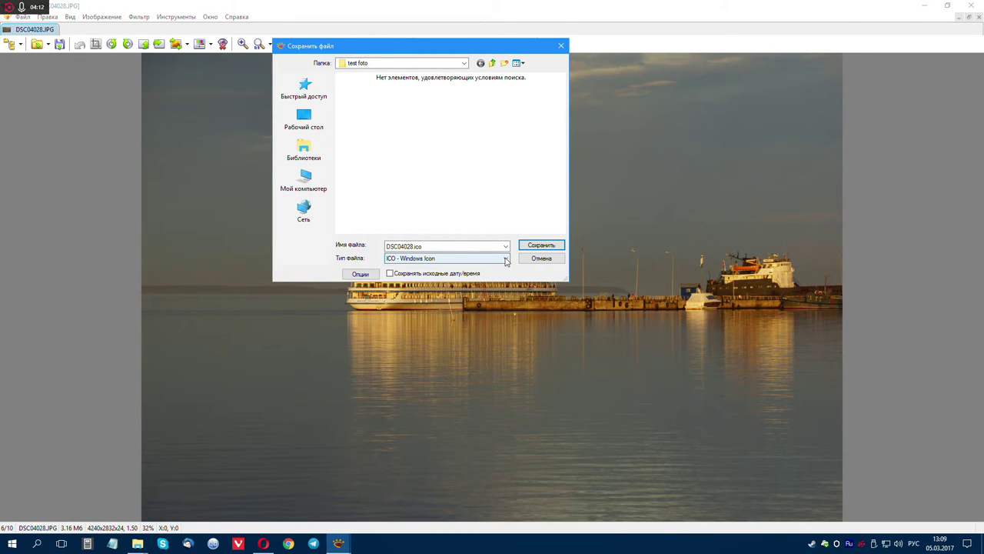
click(506, 259)
click(429, 263)
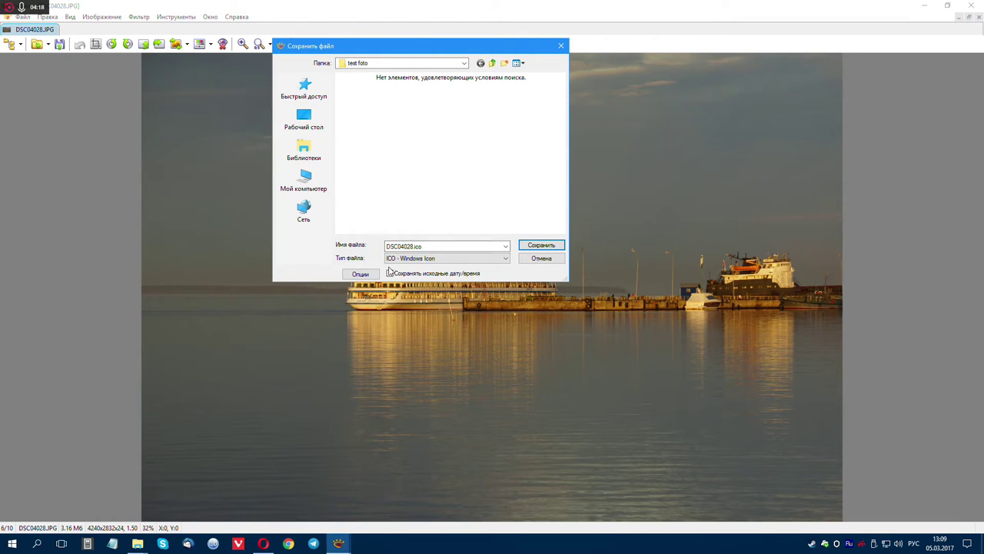
- Look through the other available save formats and cancel the save dialog
click(499, 258)
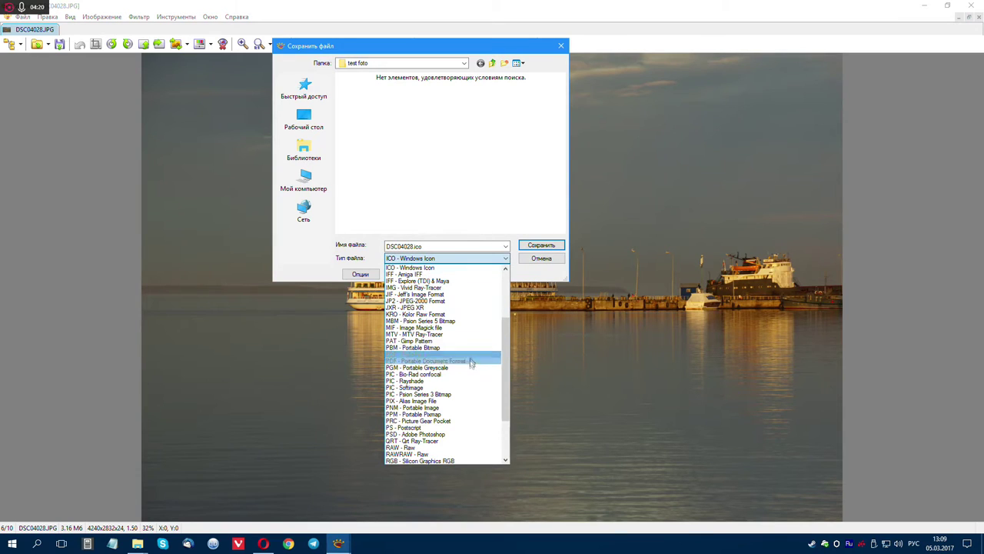
scroll(502, 390, down, 3)
scroll(503, 415, down, 3)
scroll(508, 442, up, 8)
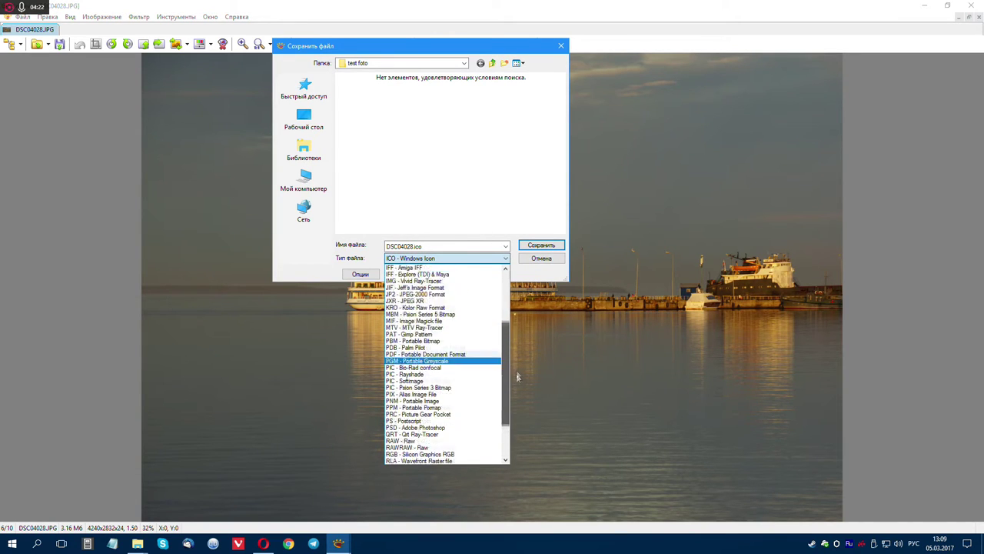
click(542, 281)
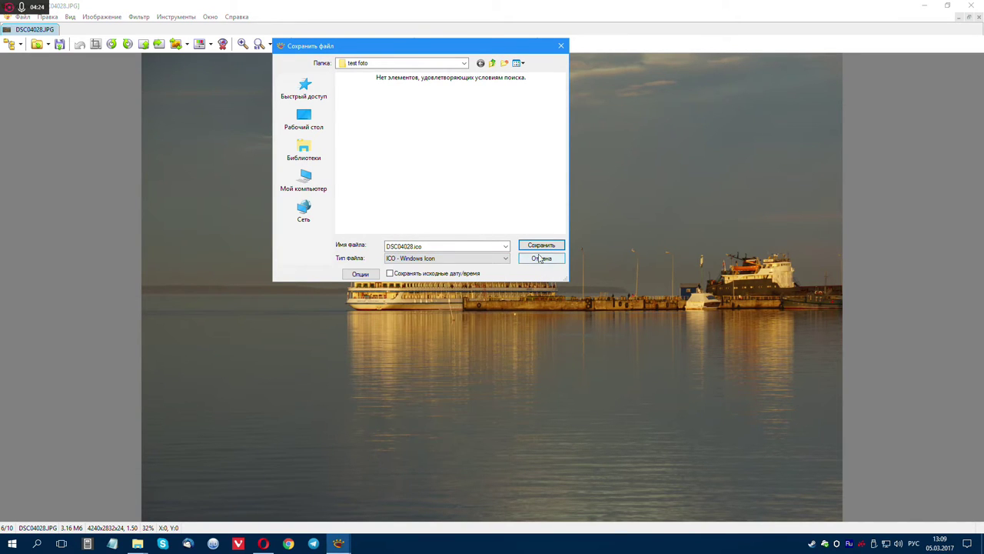
click(541, 258)
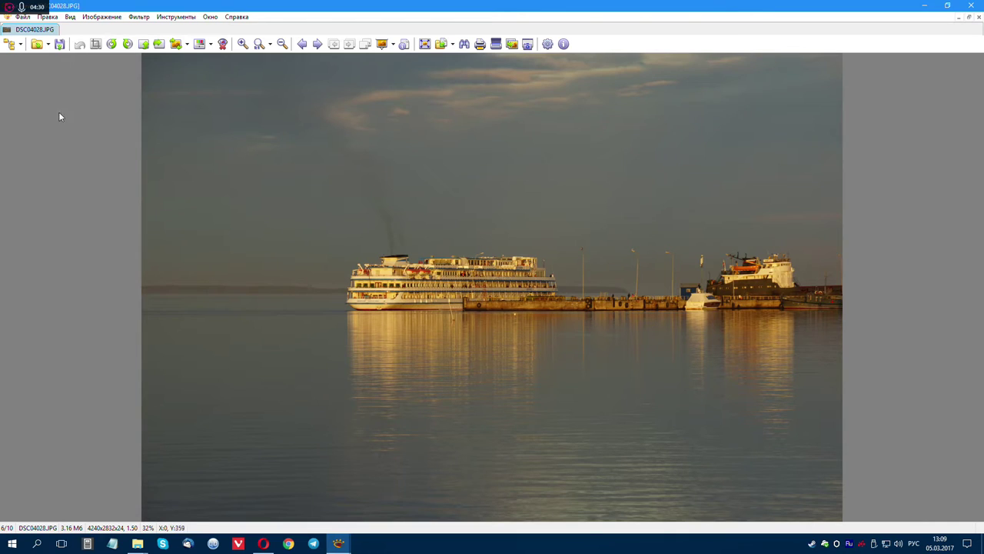
click(59, 43)
click(521, 245)
- Crop DSC04028.JPG three times in a row around the ship and pier, down to about 2013 x 1040 pixels
drag(238, 100, 731, 459)
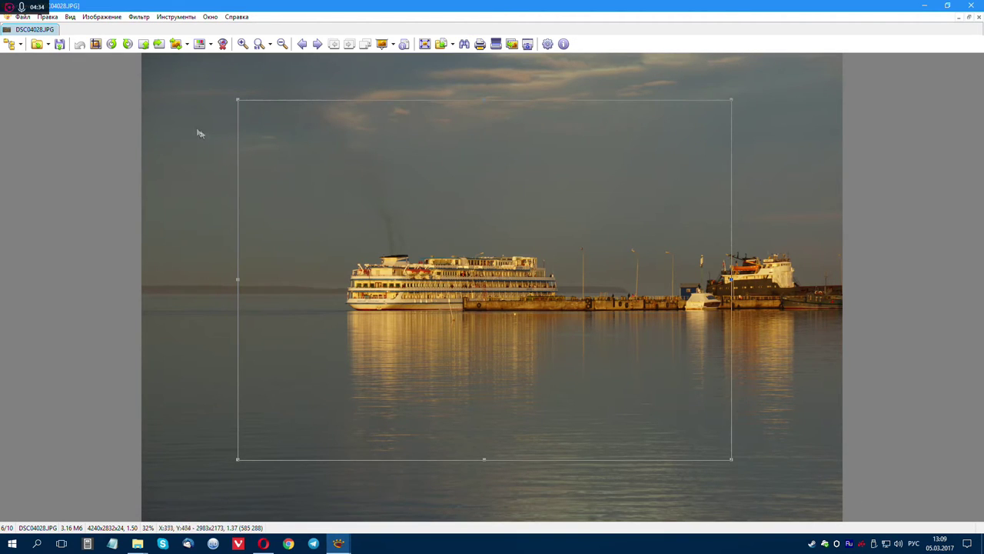
click(95, 44)
drag(279, 127, 767, 426)
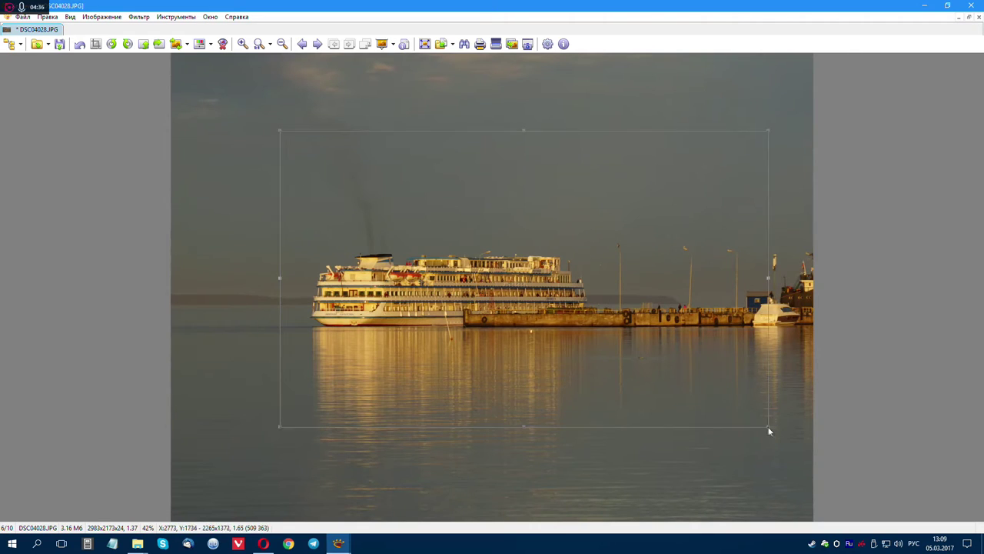
click(95, 44)
drag(146, 128, 830, 487)
click(95, 44)
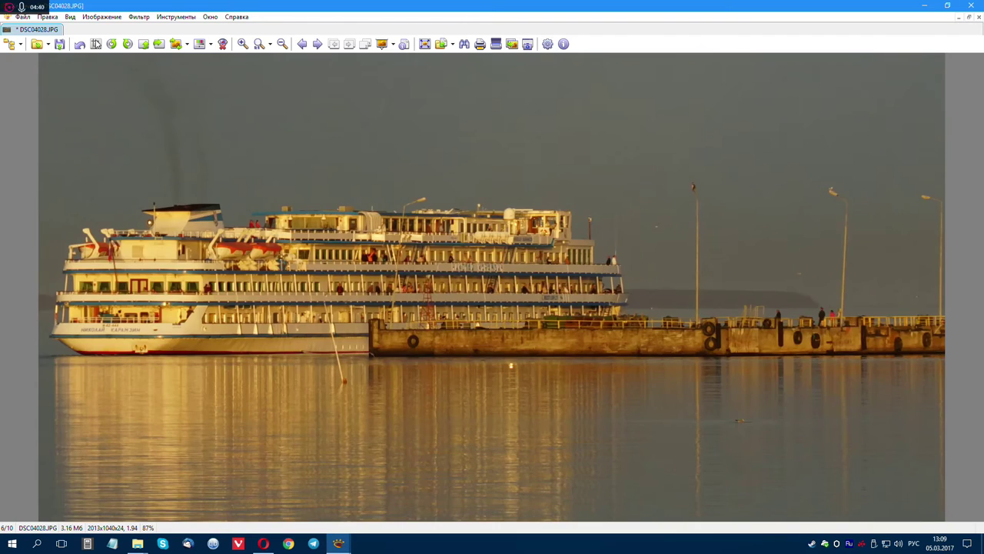
- Open the save dialog for the cropped photo, place the cursor in the file name and cancel
click(59, 44)
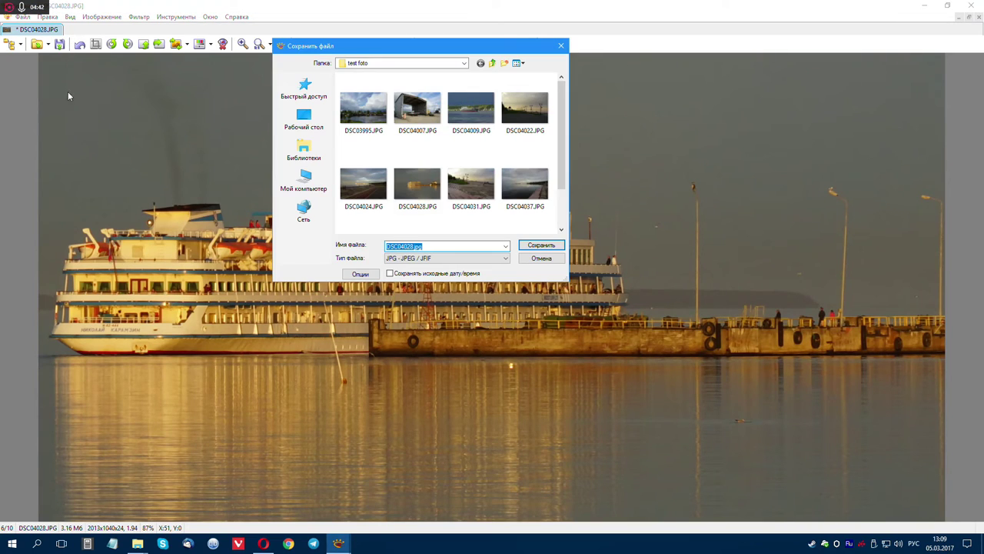
click(410, 246)
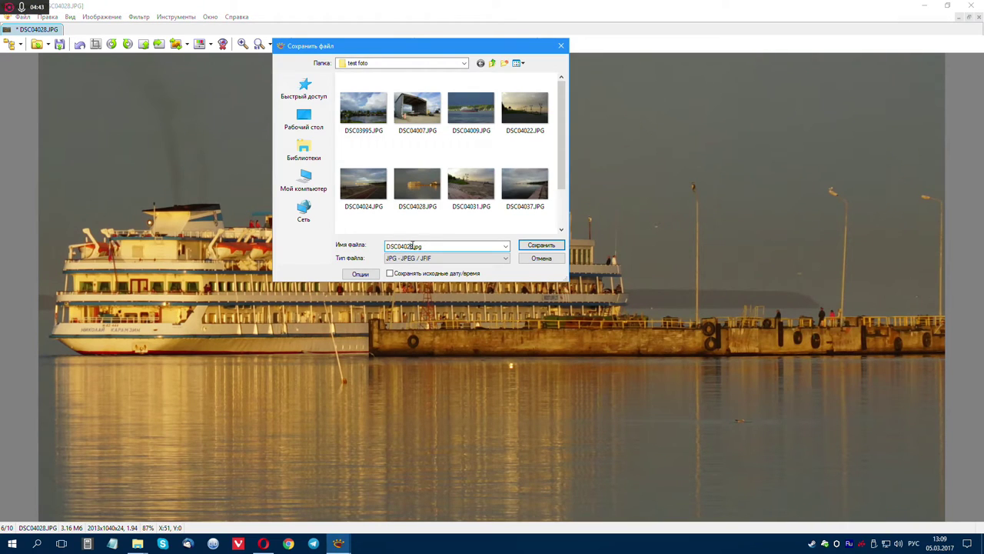
click(537, 259)
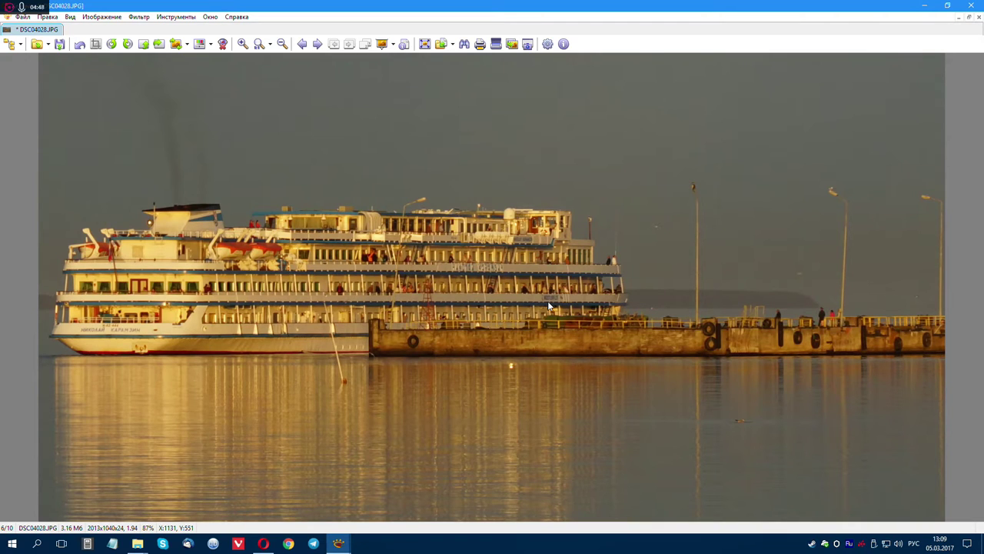
- Undo all three crops of DSC04028.JPG
click(79, 44)
click(79, 44)
click(79, 44)
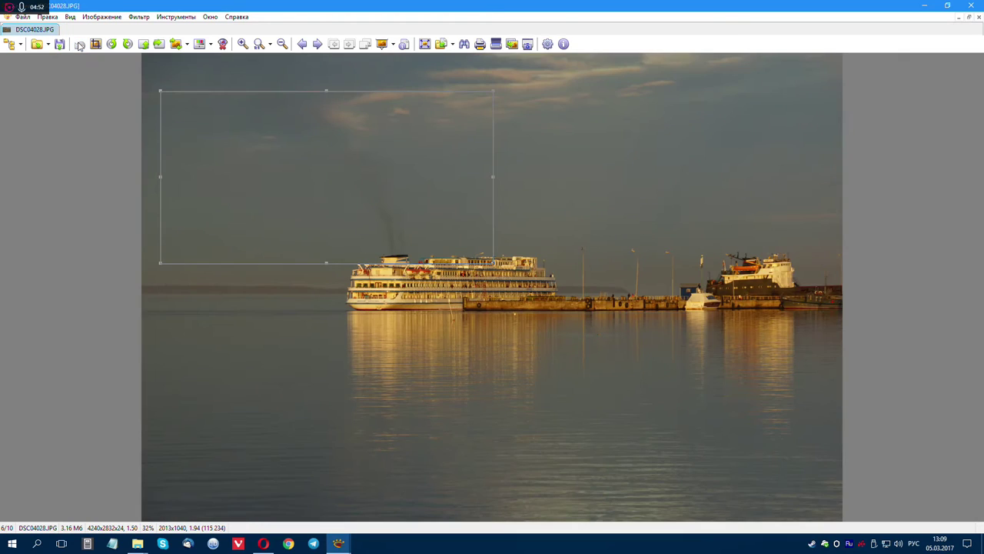
- Clear the old selection and crop the photo around the ship and pier to about 3088 x 2109 pixels
click(473, 393)
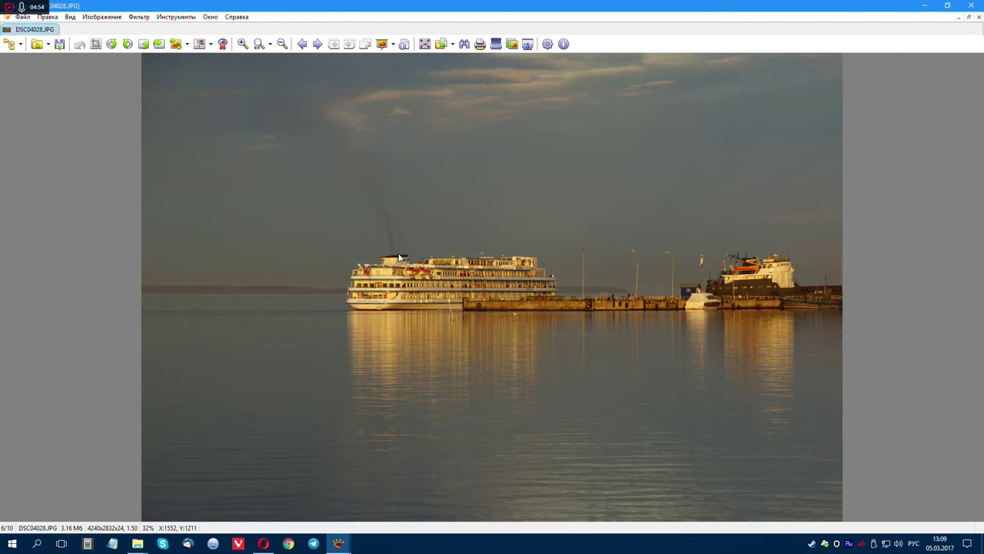
drag(244, 112, 755, 460)
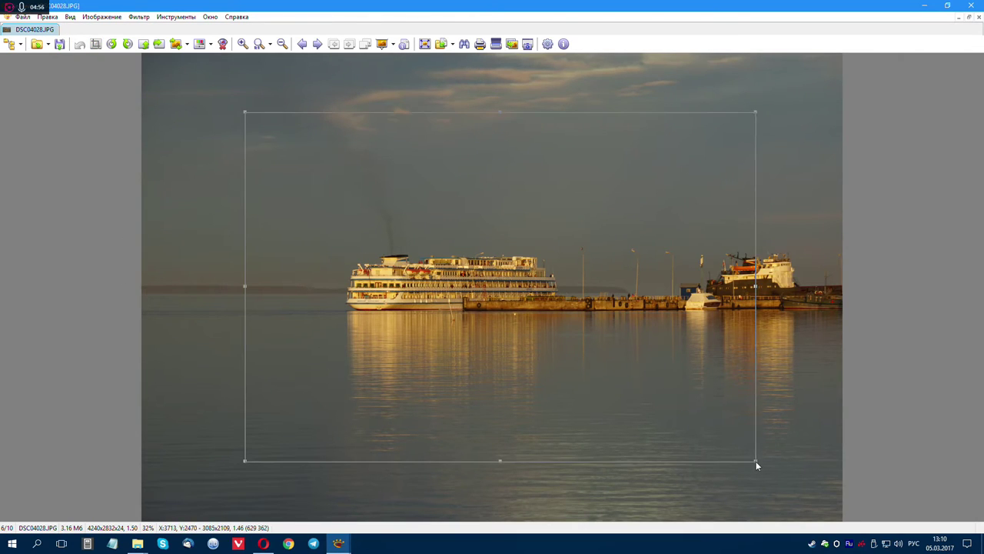
click(95, 44)
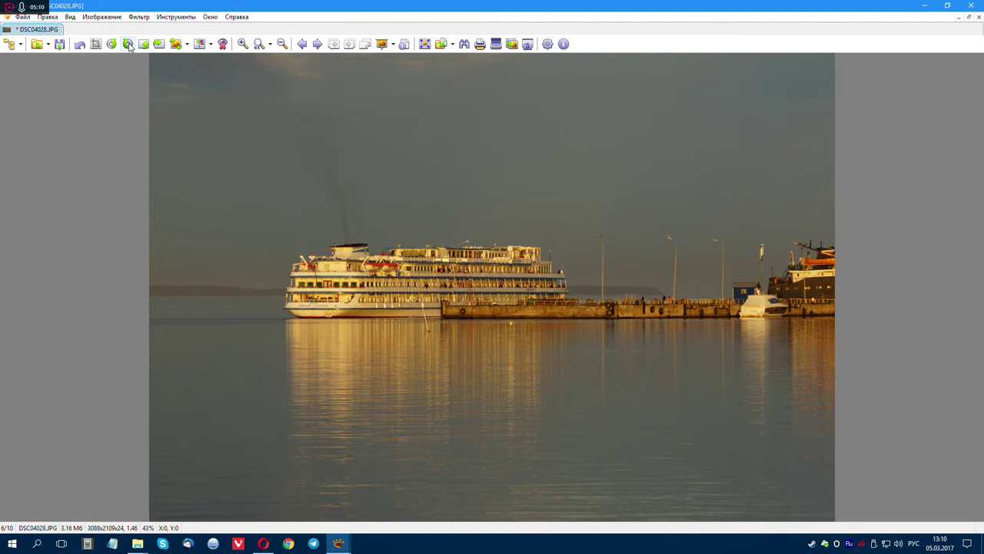
- Rotate the cropped photo clockwise four times for a full turn, then flip it horizontally
click(127, 43)
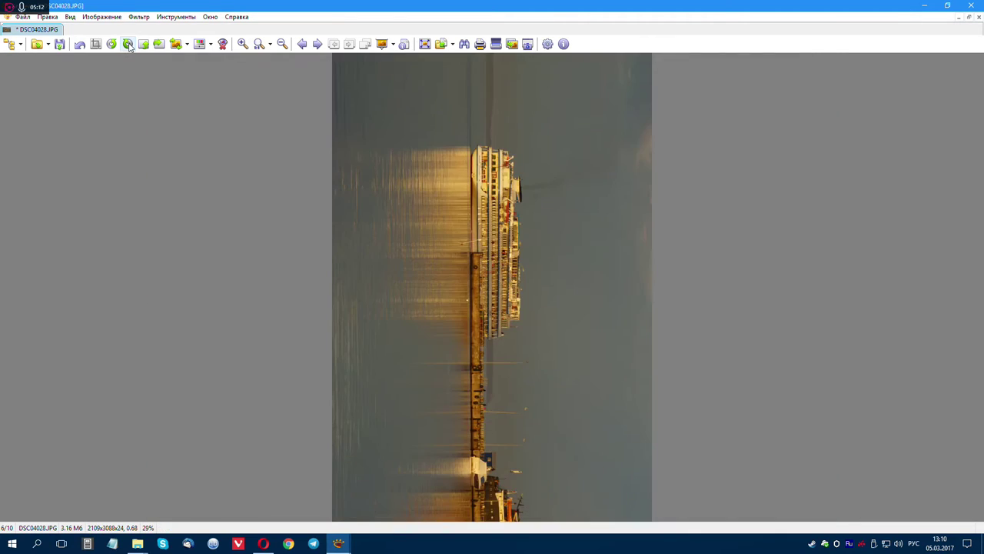
click(128, 44)
click(127, 43)
click(128, 44)
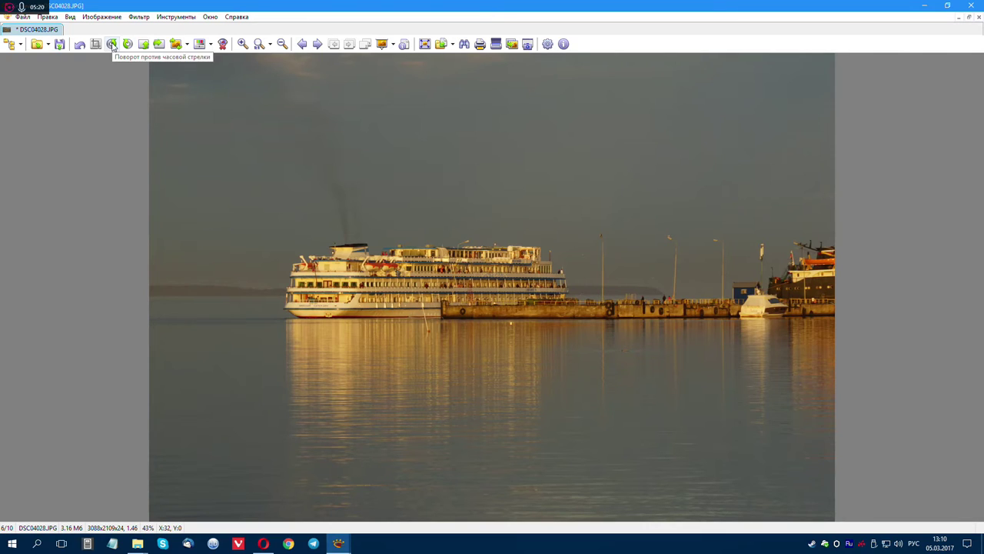
click(158, 45)
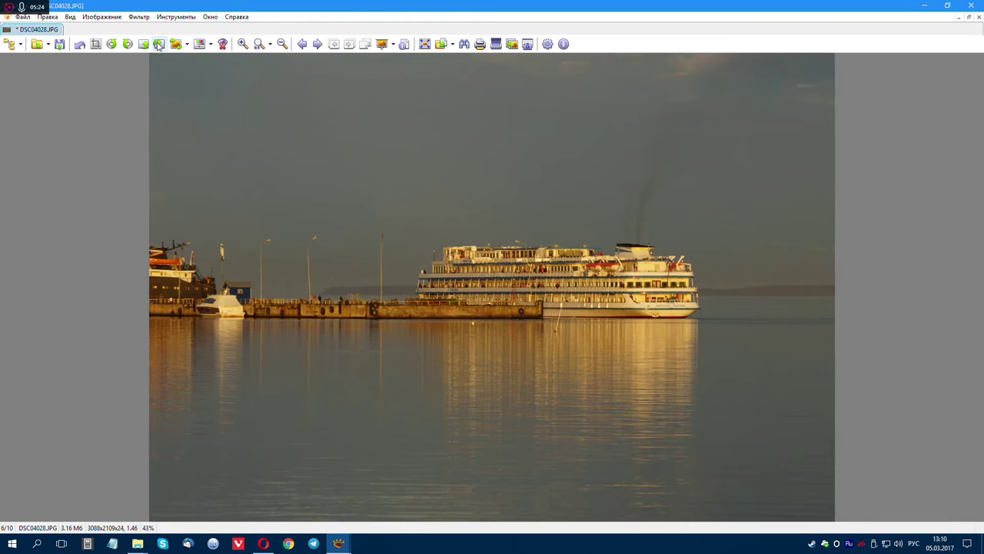
- Flip the cropped photo horizontally, try brightness 1 and contrast 20 with the adjustments applied to the image, and cancel the adjustments
click(158, 44)
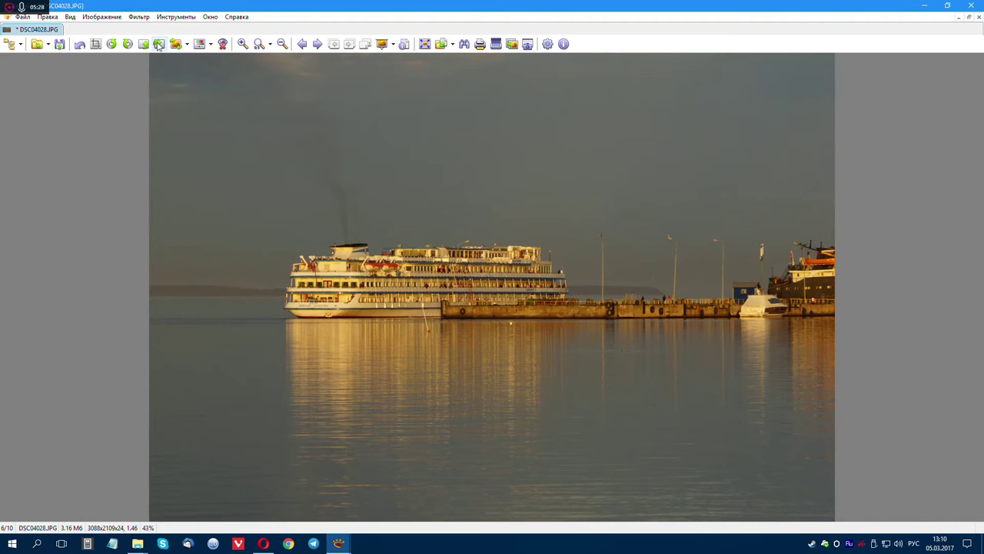
click(211, 46)
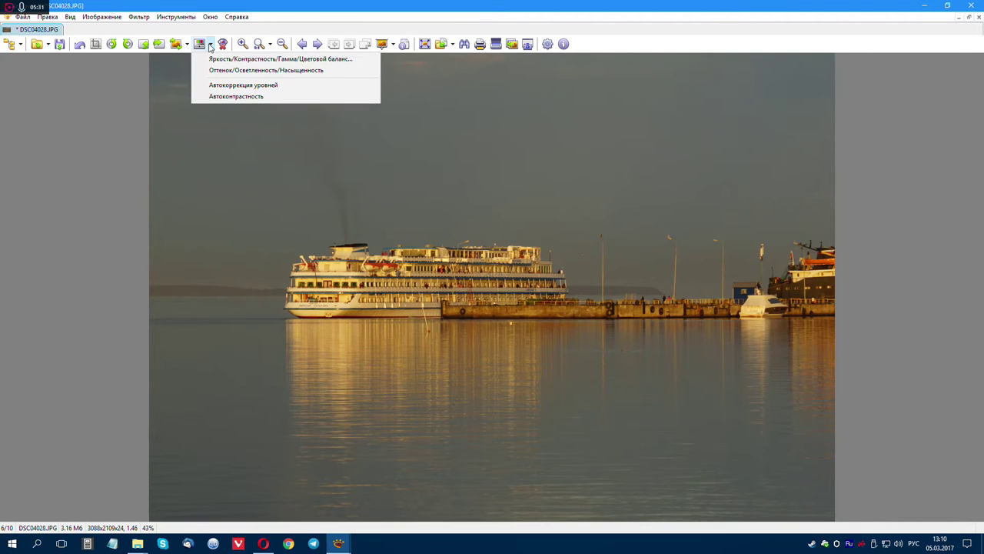
click(217, 61)
drag(374, 98, 787, 90)
click(738, 223)
drag(738, 223, 736, 221)
click(693, 289)
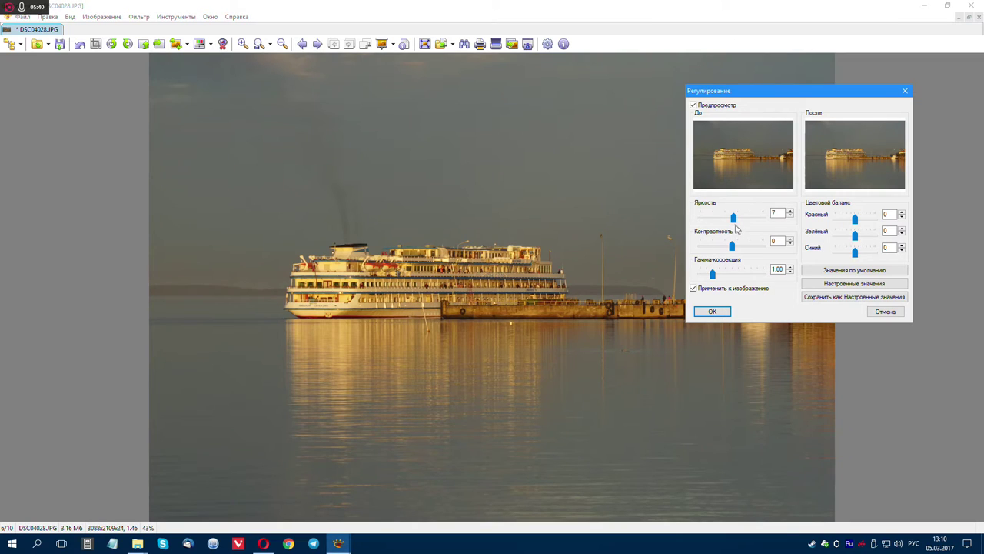
mouse_move(737, 229)
mouse_down()
mouse_move(760, 222)
mouse_move(733, 222)
mouse_up()
mouse_move(732, 246)
mouse_down()
mouse_move(753, 248)
mouse_move(732, 247)
mouse_up()
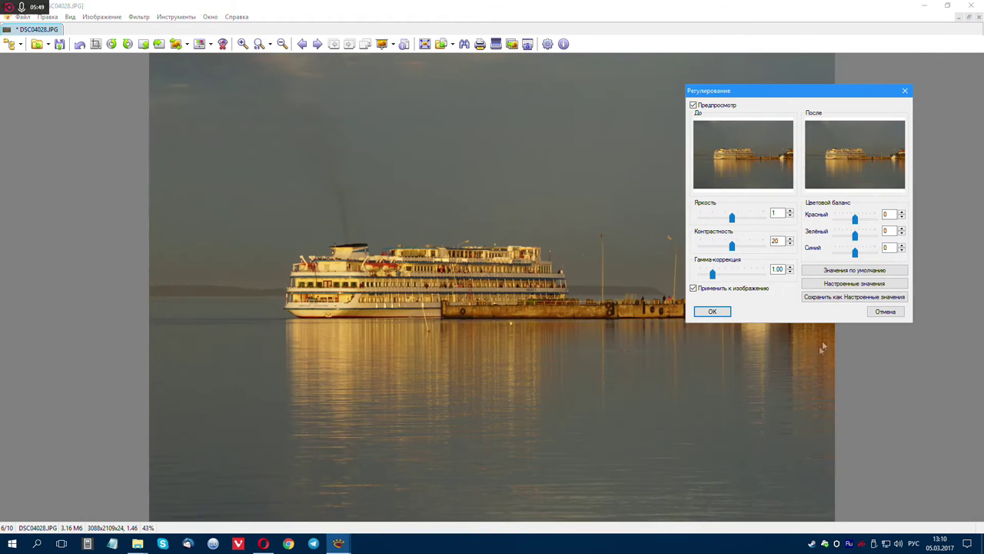
click(885, 311)
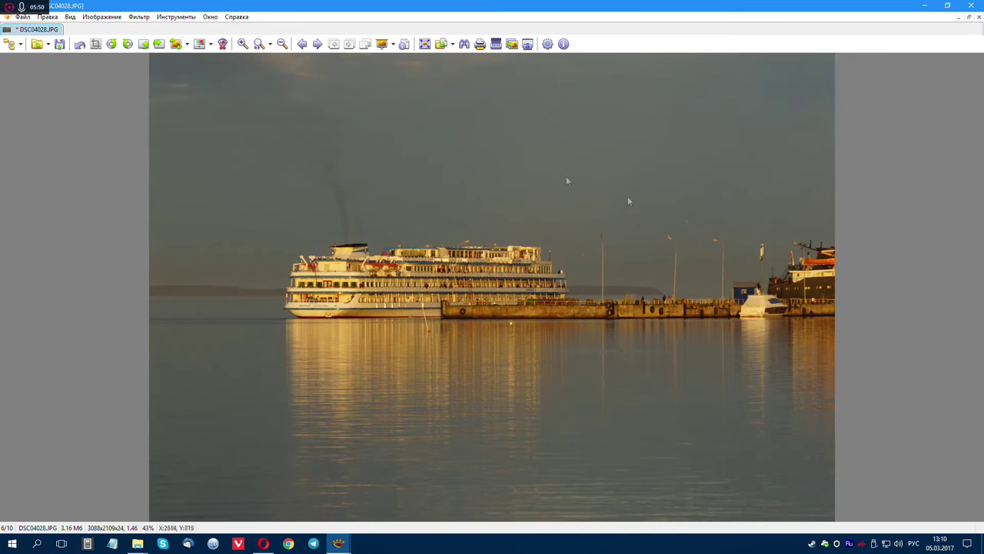
- View the hue, lightness and saturation adjustment options for the photo and close them without changes
click(210, 45)
click(227, 70)
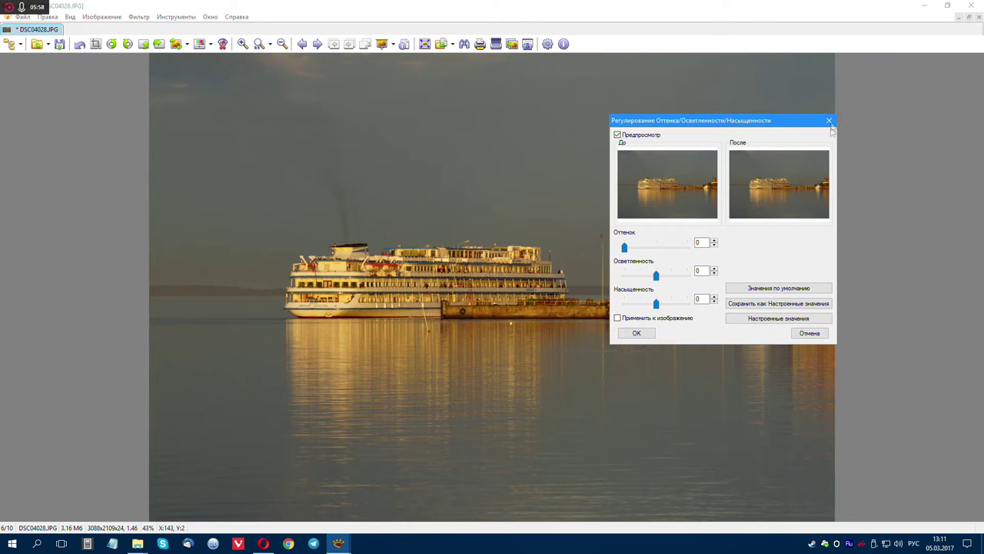
click(829, 120)
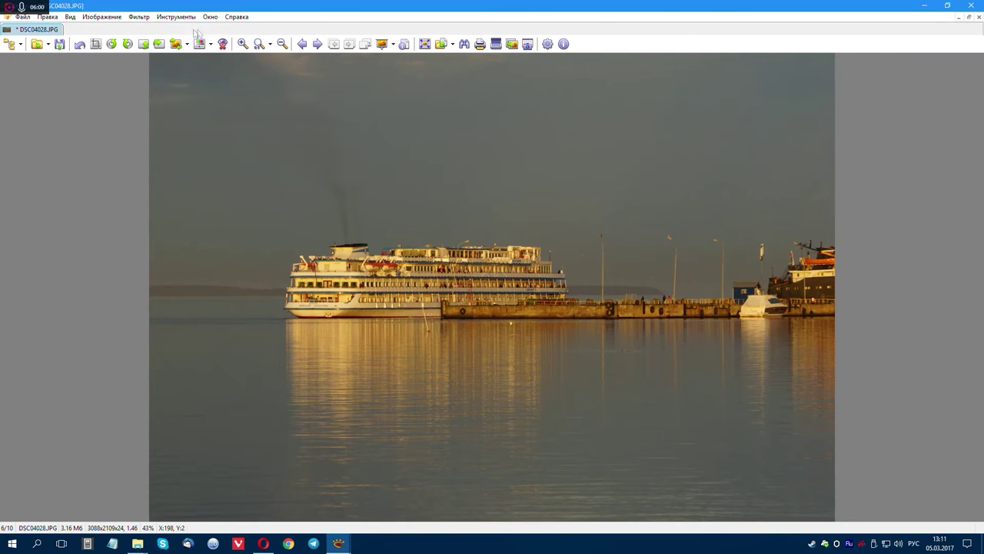
- Apply automatic contrast, automatic levels correction and two more rounds of automatic contrast to the cropped photo
click(210, 44)
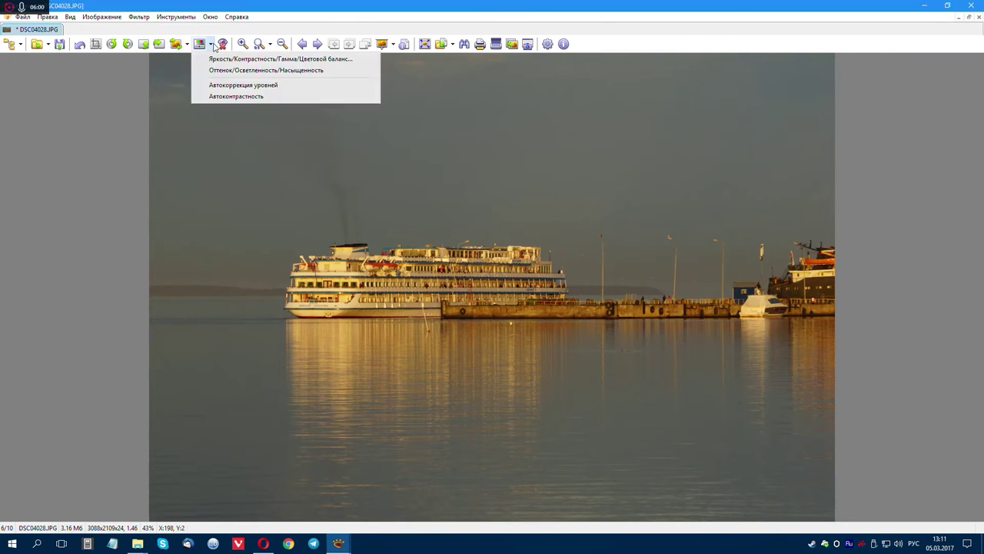
click(229, 96)
click(210, 44)
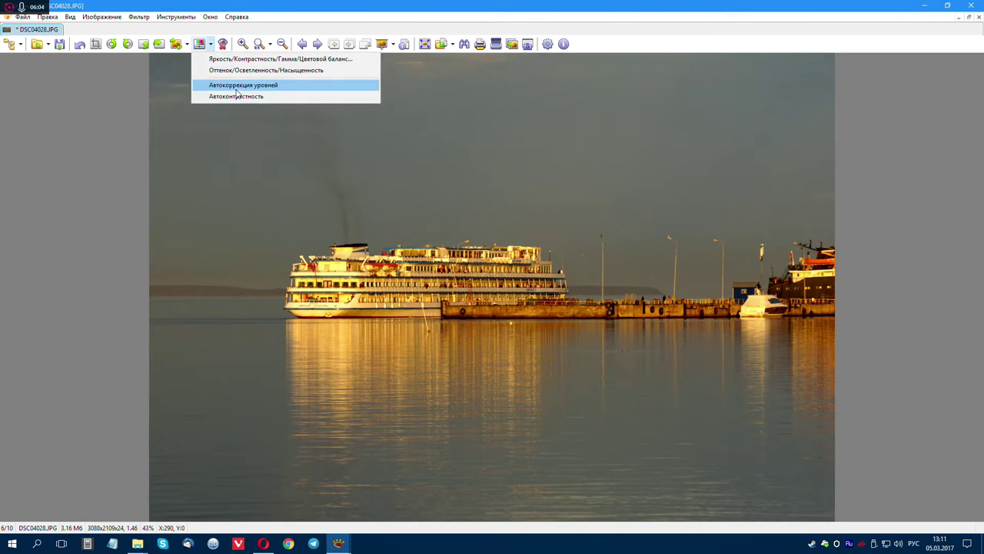
click(234, 85)
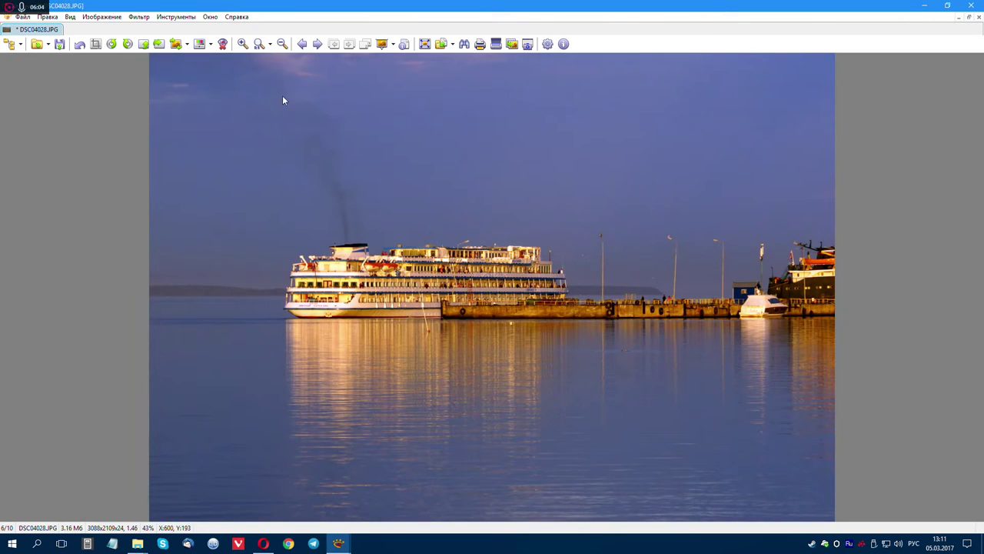
click(210, 45)
click(220, 98)
click(210, 44)
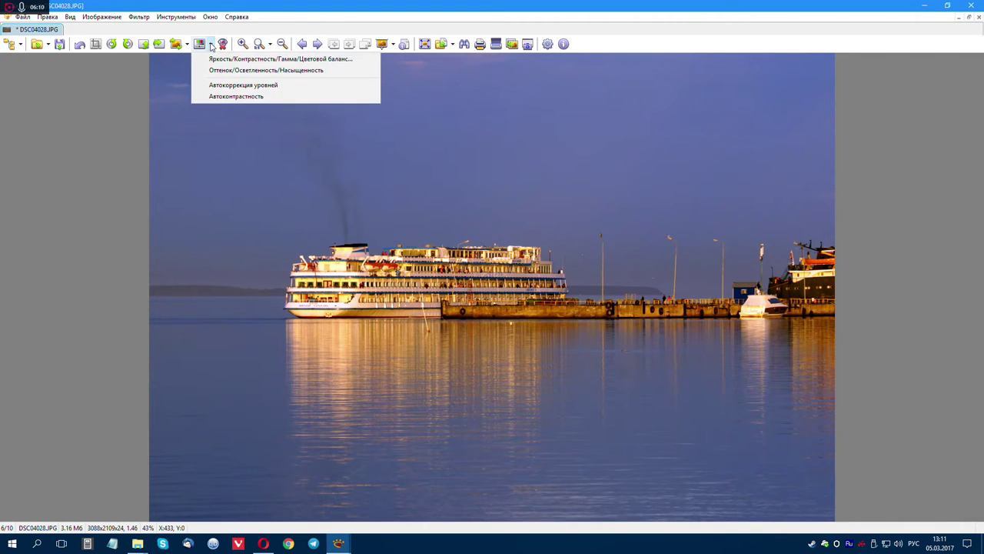
click(217, 97)
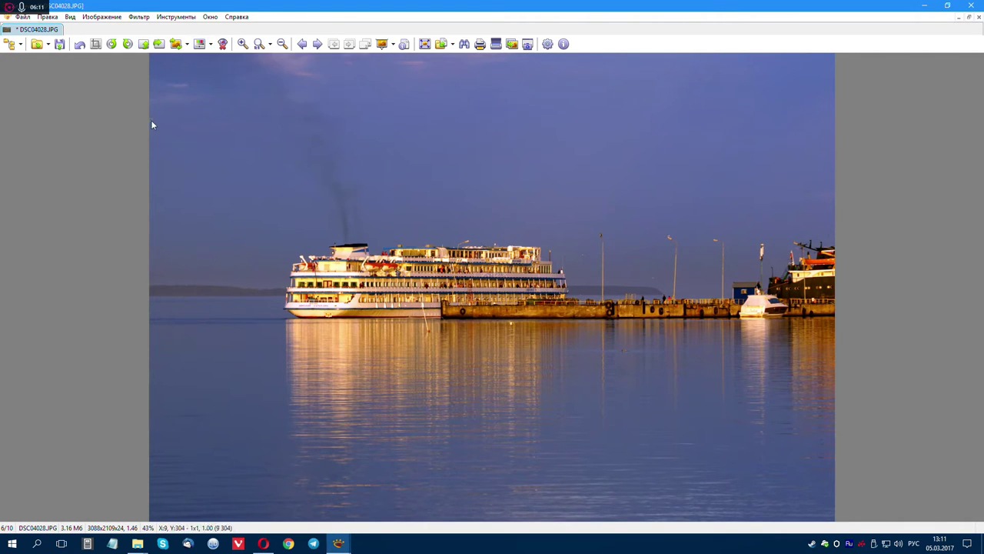
- Undo the last automatic contrast and switch to DSC04024.JPG without saving the changes to DSC04028.JPG
click(80, 45)
key(space)
click(497, 299)
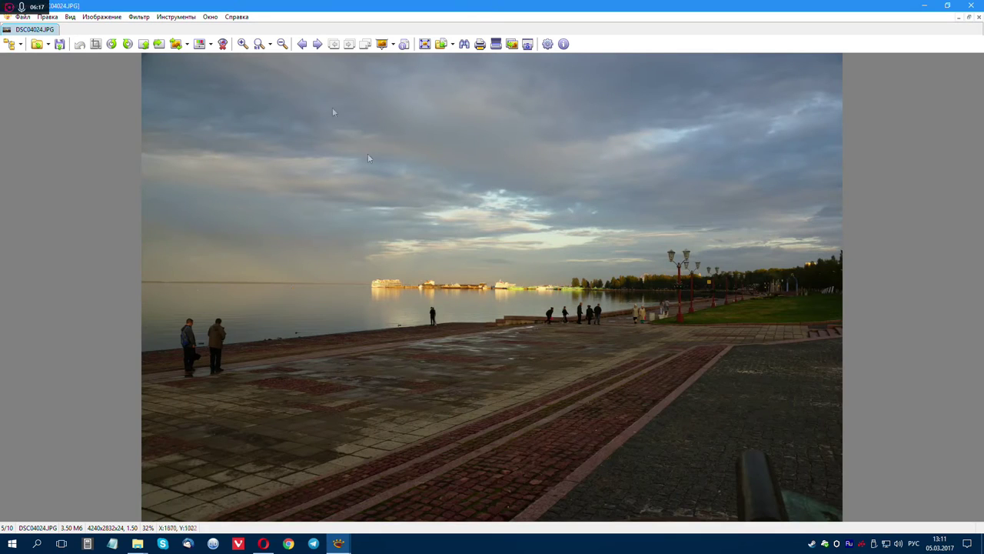
- Apply automatic levels correction twice to DSC04024.JPG
click(210, 43)
click(223, 84)
click(211, 43)
click(223, 83)
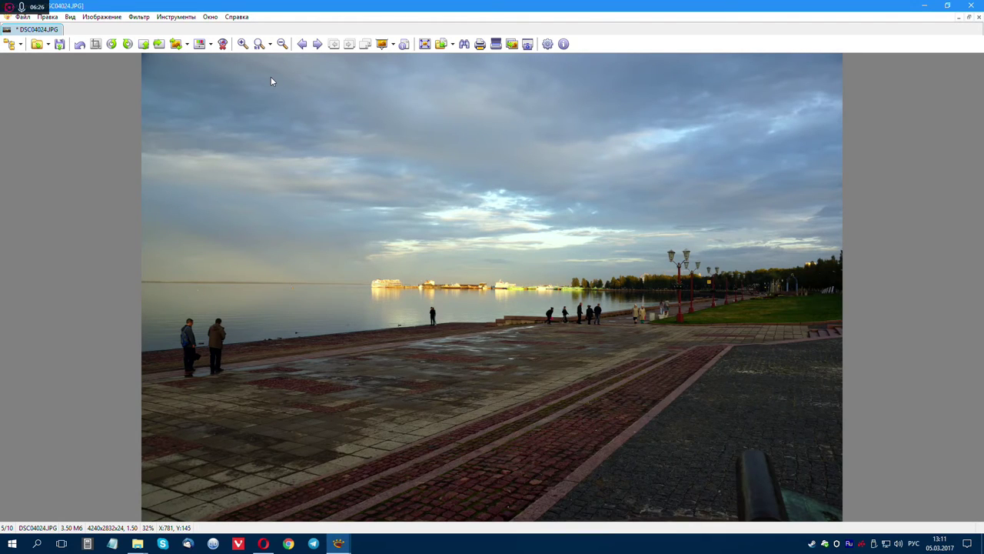
- Try red-eye removal, then mark an area of about 81 x 72 pixels in the sky and clear the selection
click(223, 44)
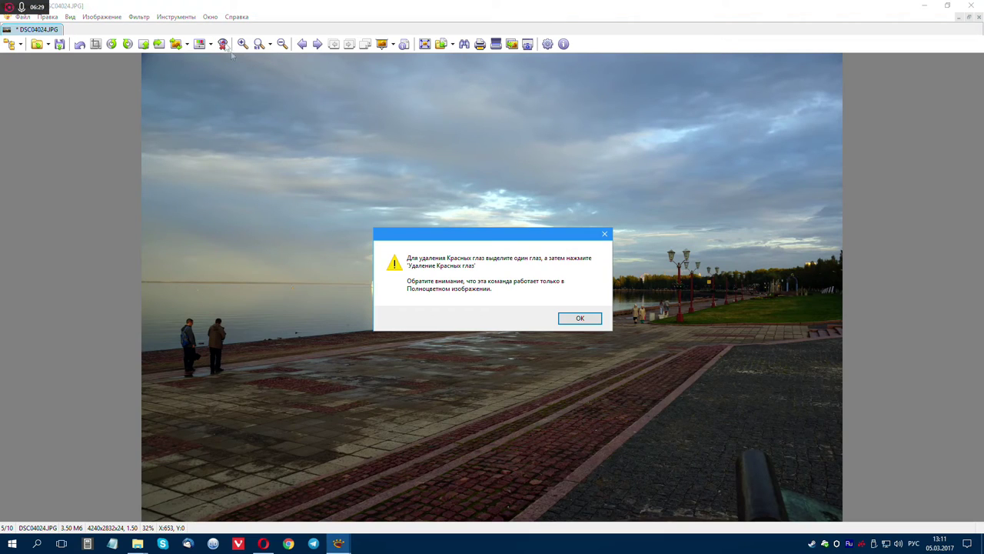
click(583, 322)
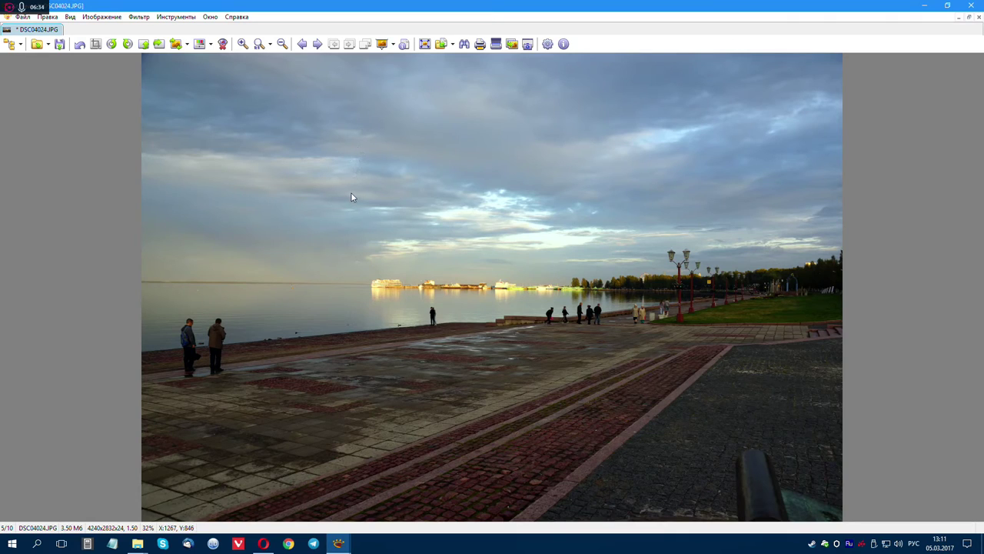
drag(347, 148, 362, 160)
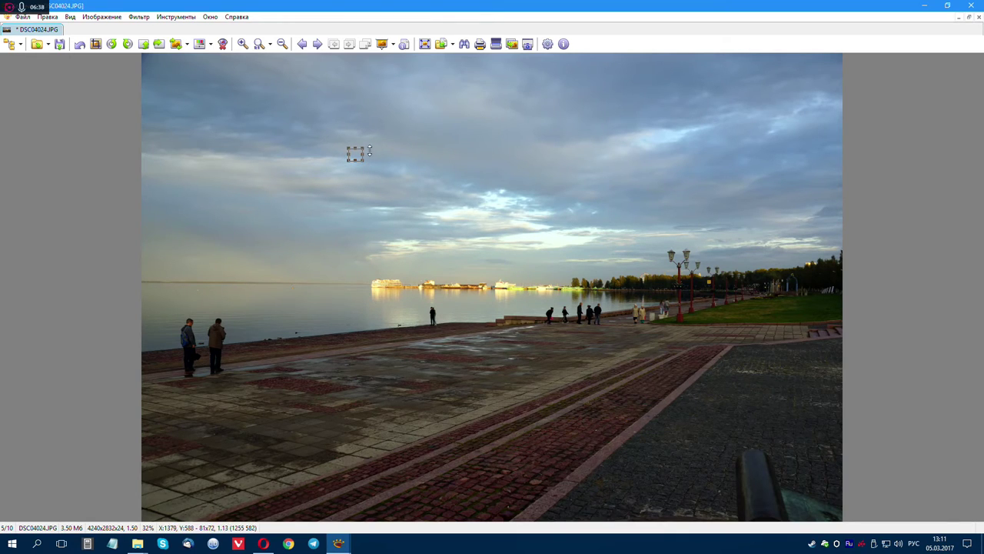
click(368, 165)
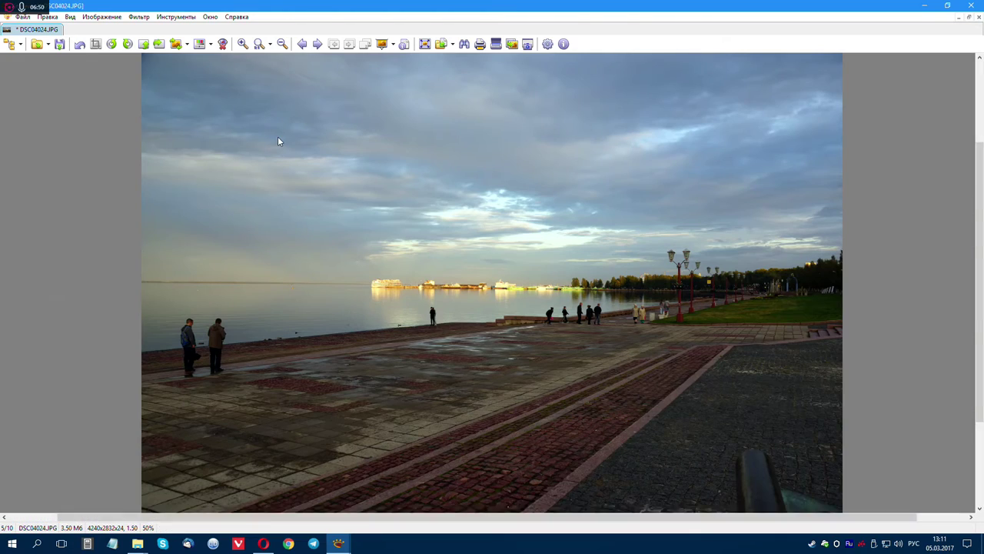
- Examine the promenade, people and harbour in DSC04024.JPG at several zoom levels between 25% and 100%
scroll(279, 141, up, 3)
scroll(279, 141, down, 4)
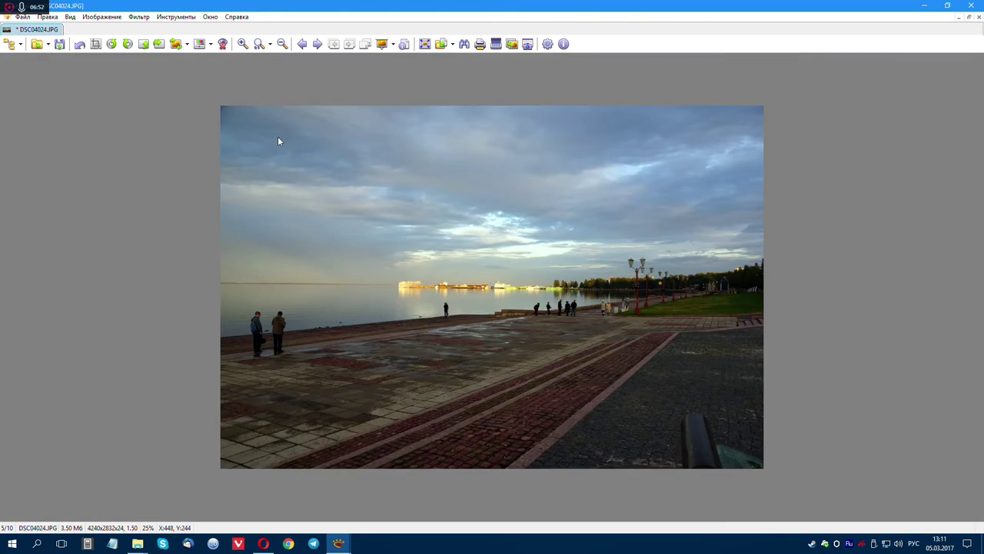
scroll(279, 140, up, 3)
drag(454, 171, 464, 2)
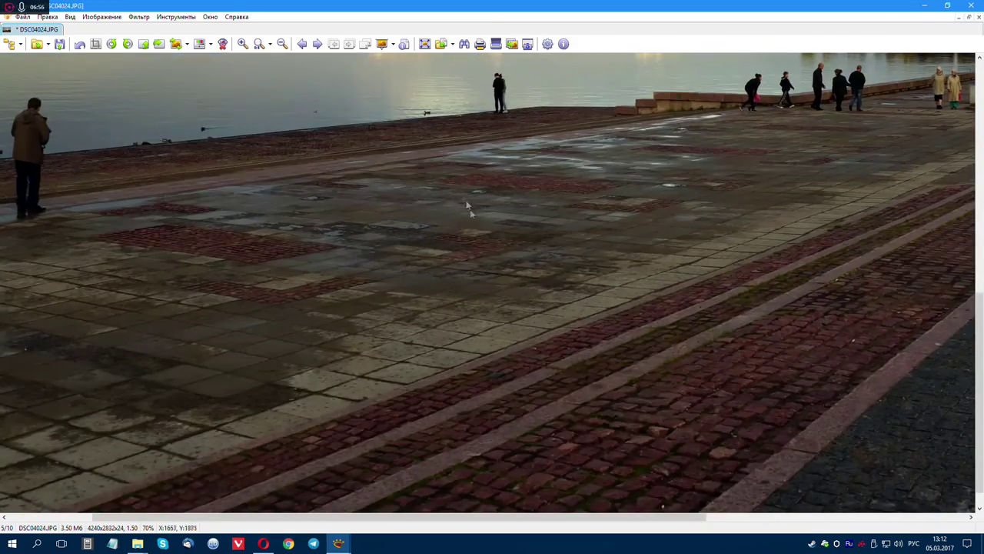
drag(616, 264, 697, 320)
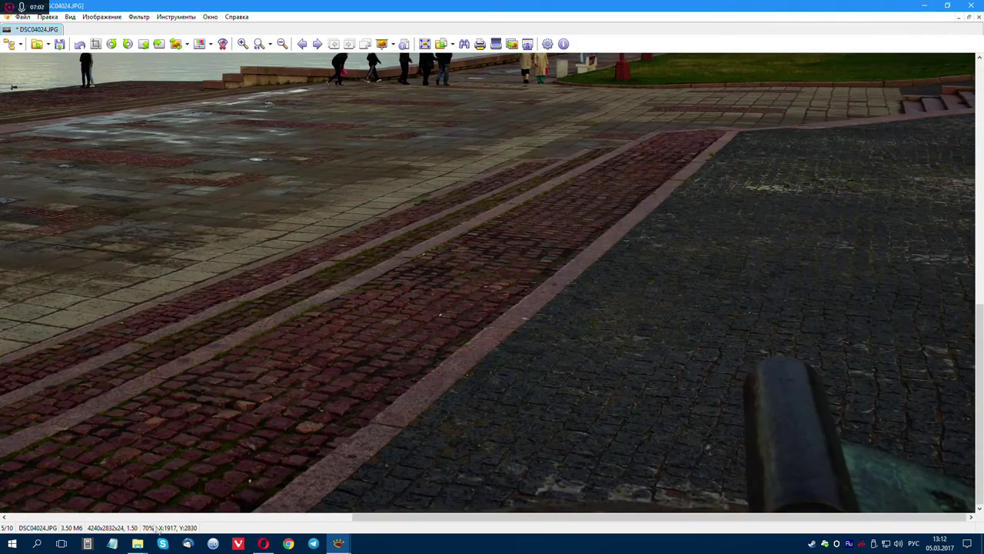
drag(455, 252, 494, 447)
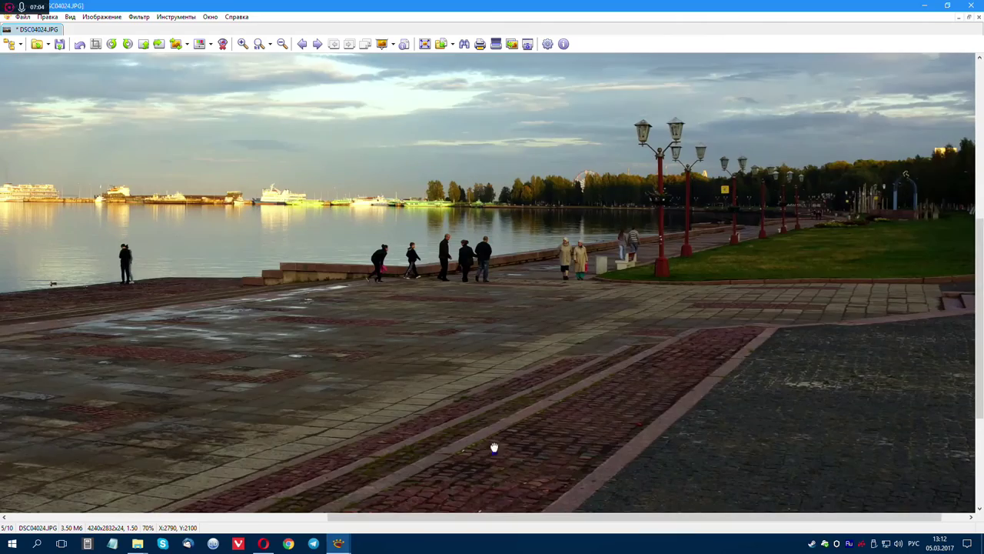
scroll(499, 444, up, 2)
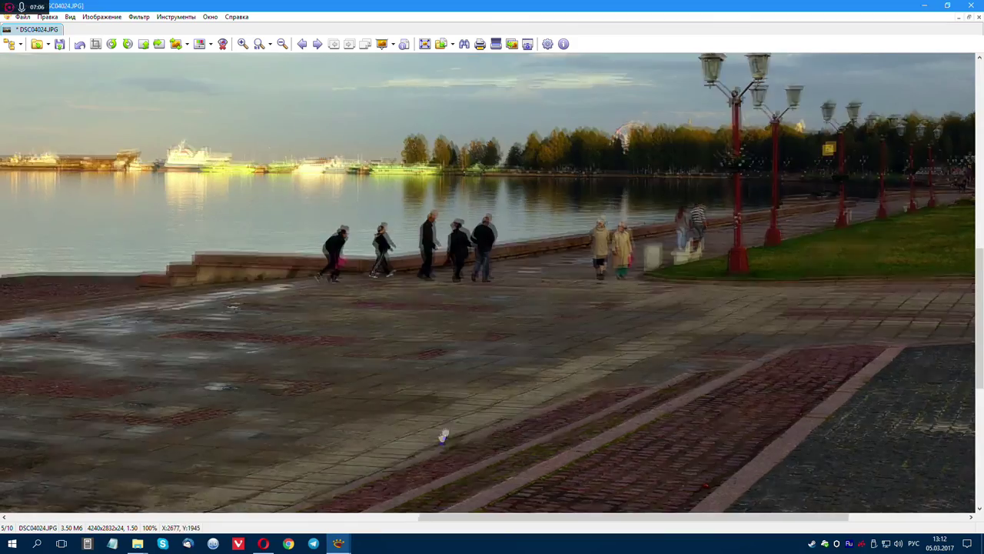
scroll(439, 444, down, 1)
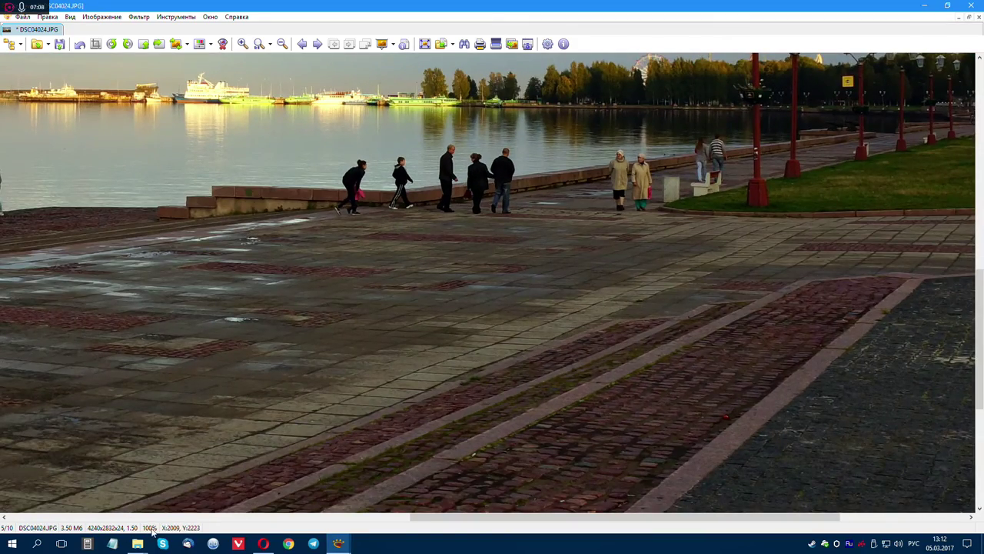
drag(688, 285, 639, 316)
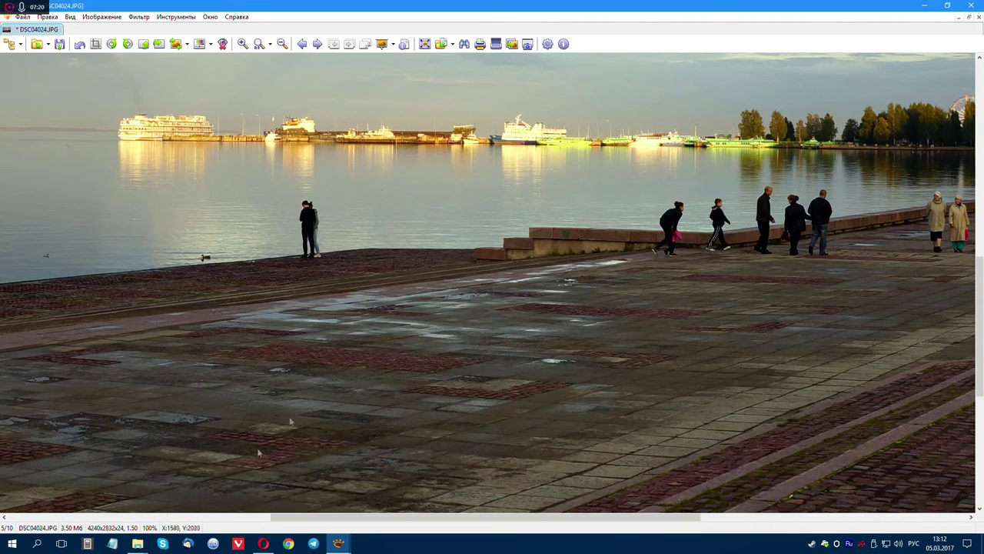
scroll(470, 292, down, 3)
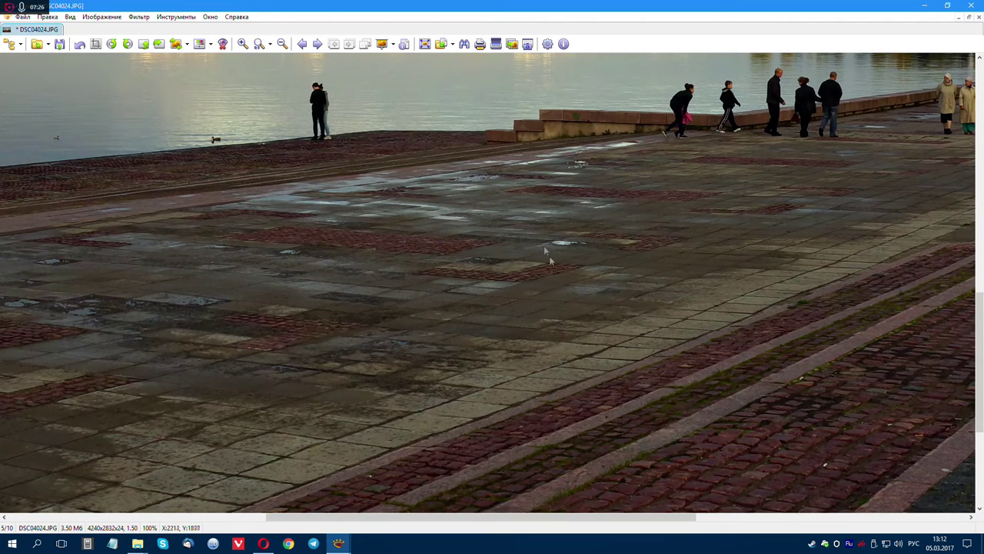
scroll(568, 273, down, 1)
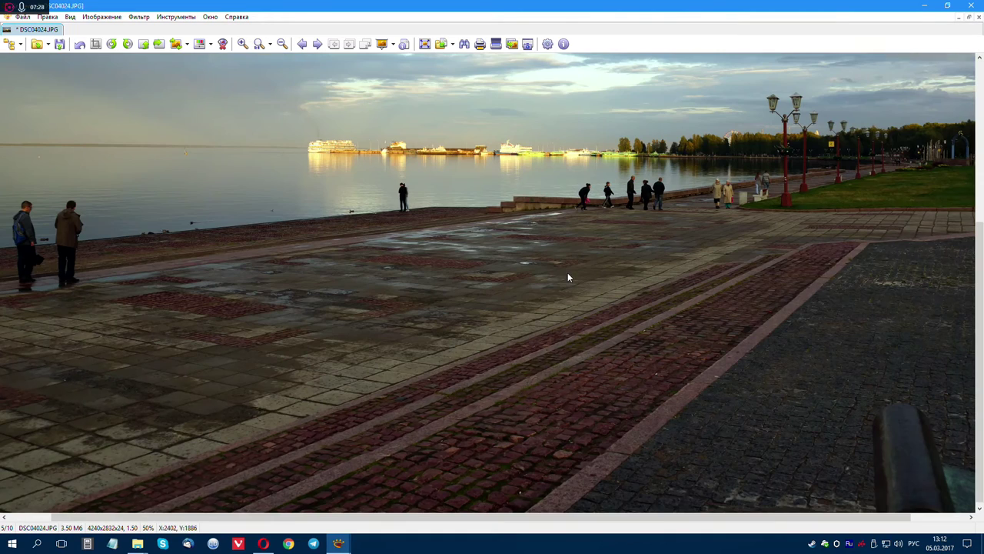
- Go to DSC04028.JPG without saving the changes to DSC04024.JPG, and step back and forth between the neighbouring photos
click(318, 45)
click(504, 302)
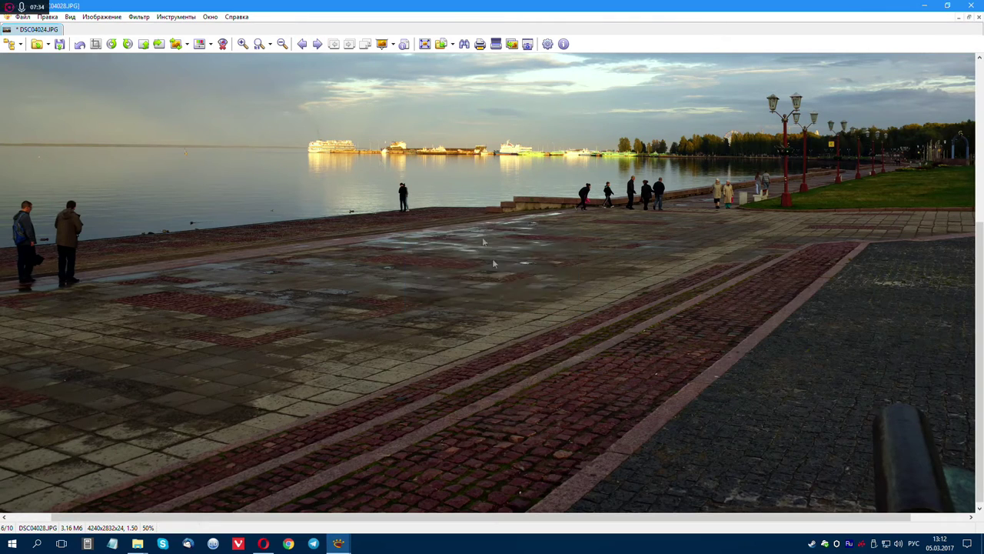
click(302, 44)
click(317, 44)
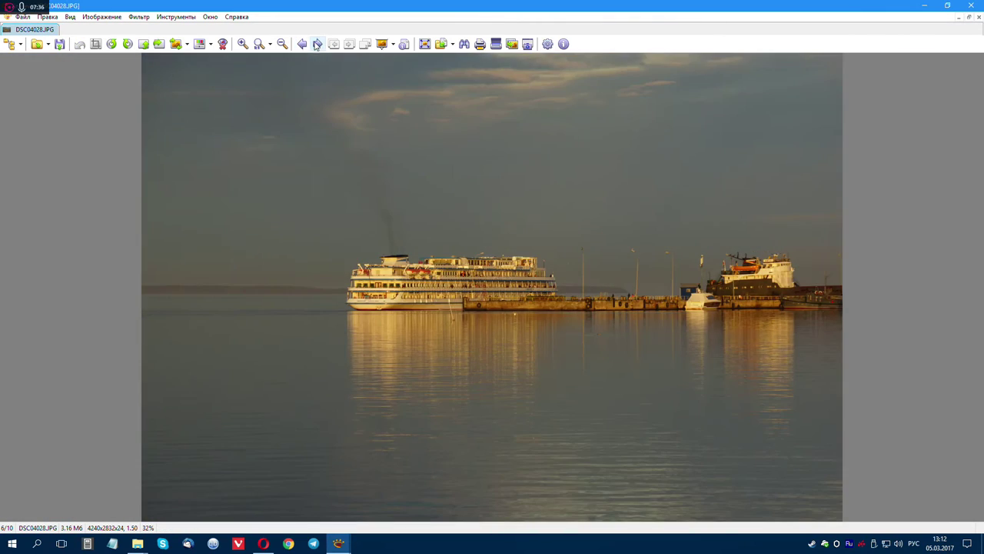
click(303, 44)
click(317, 44)
- Leaf back and forth through the neighbouring photos DSC04031.JPG and DSC04037.JPG, ending on DSC04031.JPG
scroll(524, 263, down, 2)
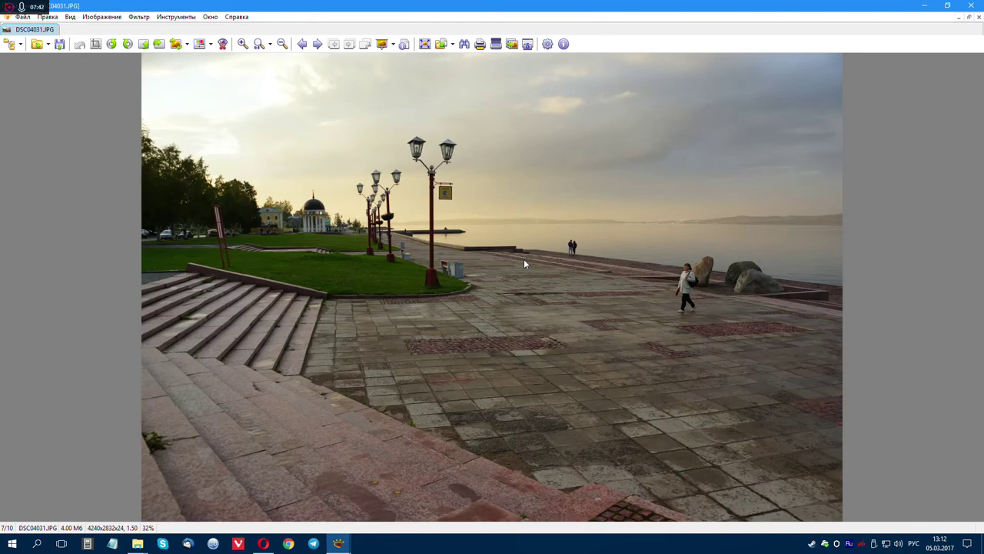
scroll(523, 264, up, 1)
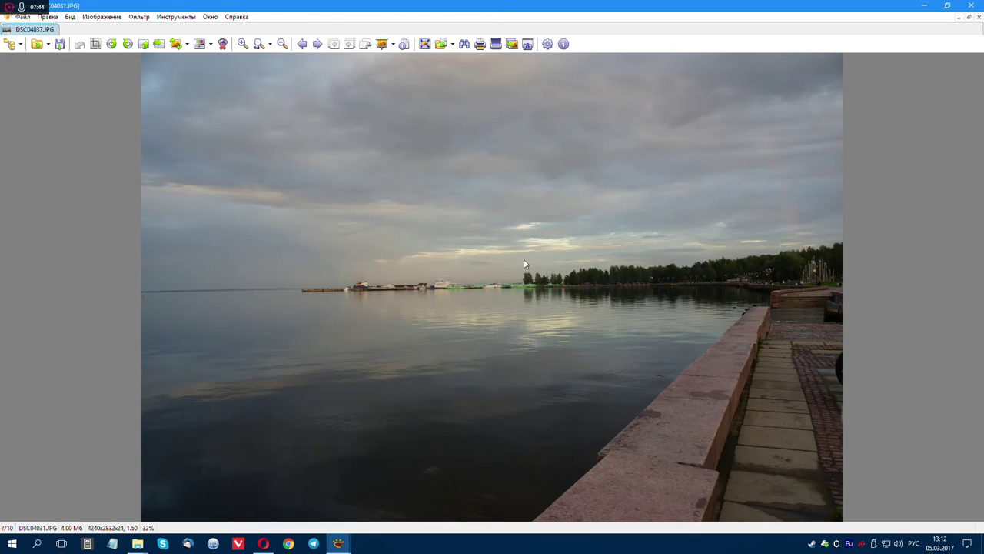
scroll(524, 264, down, 1)
scroll(523, 264, up, 1)
scroll(525, 264, down, 1)
scroll(525, 264, up, 1)
scroll(525, 264, down, 1)
scroll(523, 263, up, 1)
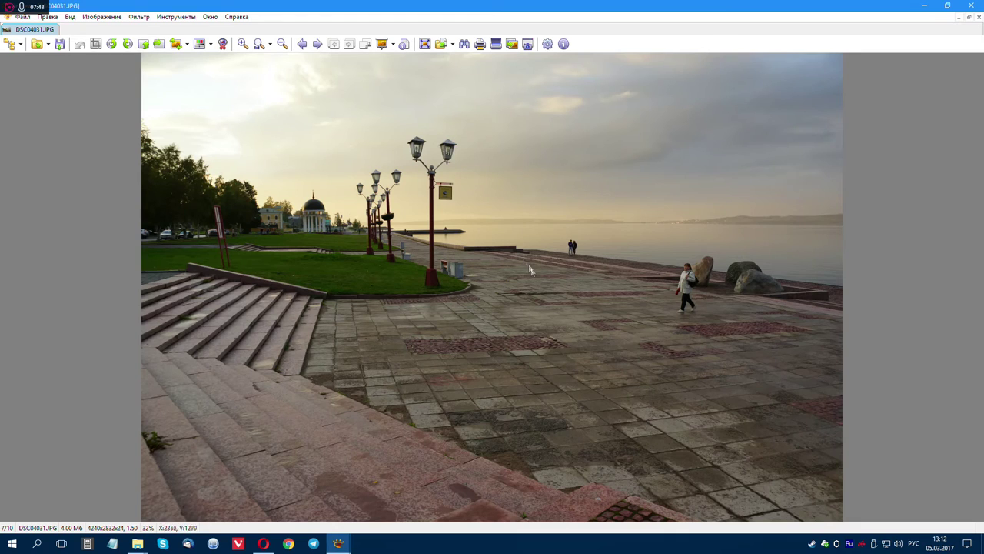
- In the keyboard and mouse options, choose "Предыдущий/Следующий файл" as the mouse wheel action and accept the settings
click(167, 20)
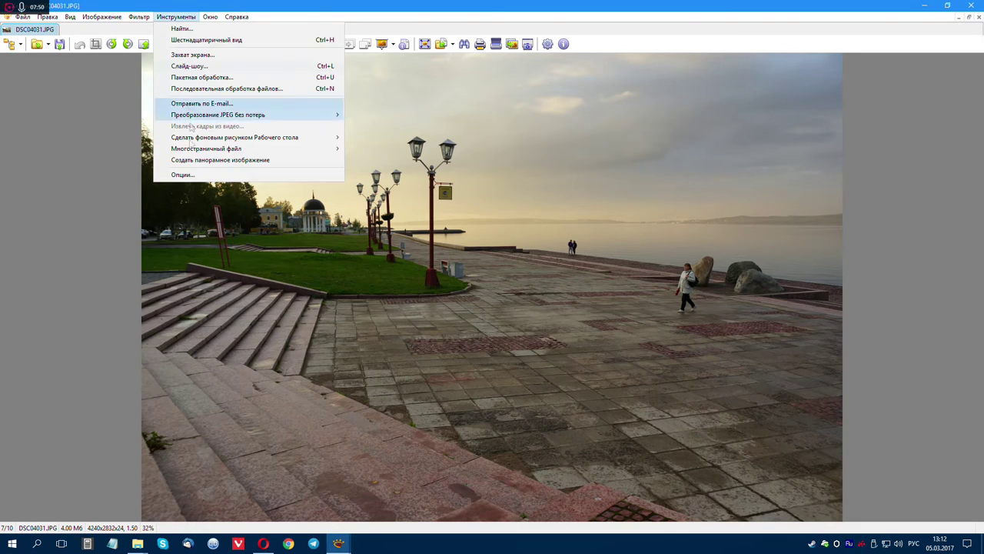
click(191, 176)
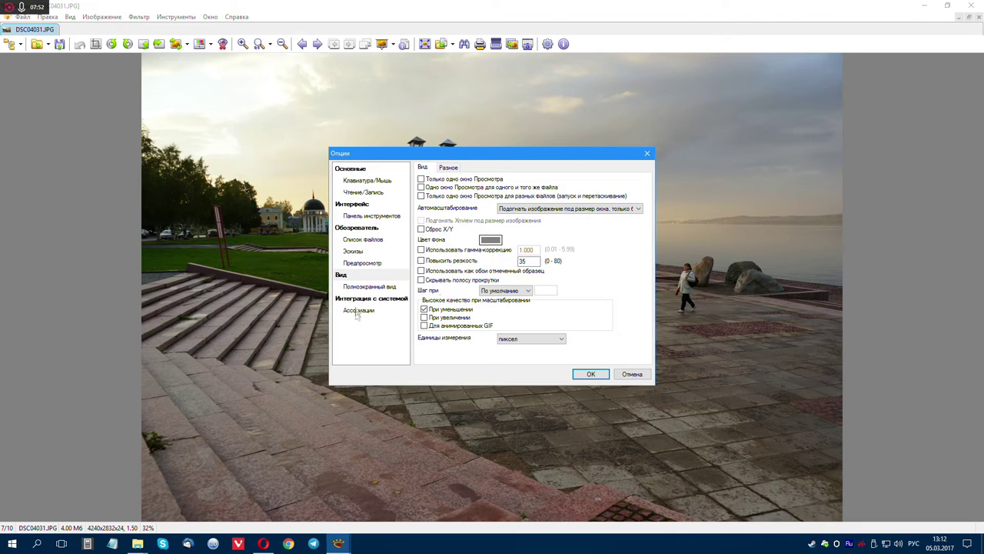
click(366, 181)
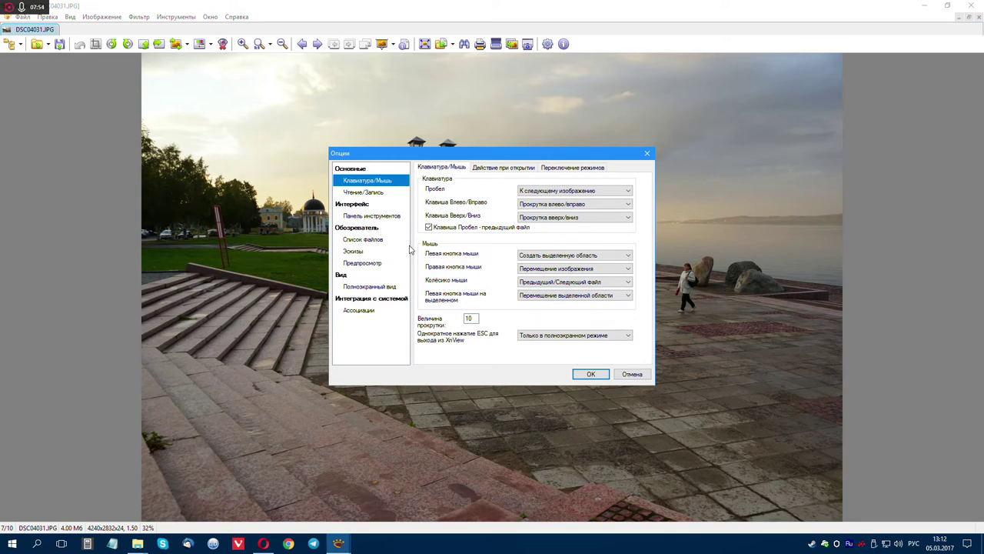
click(606, 282)
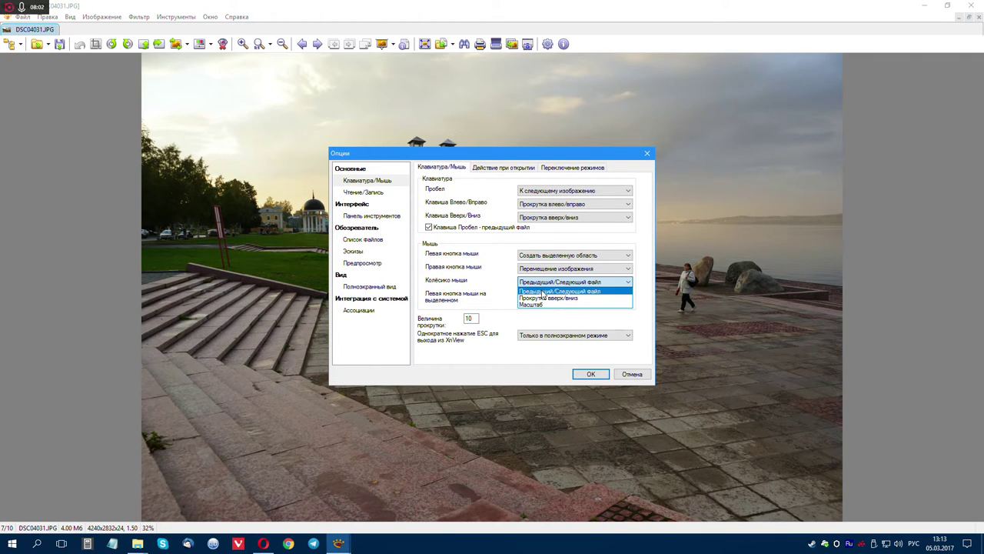
click(544, 292)
click(576, 377)
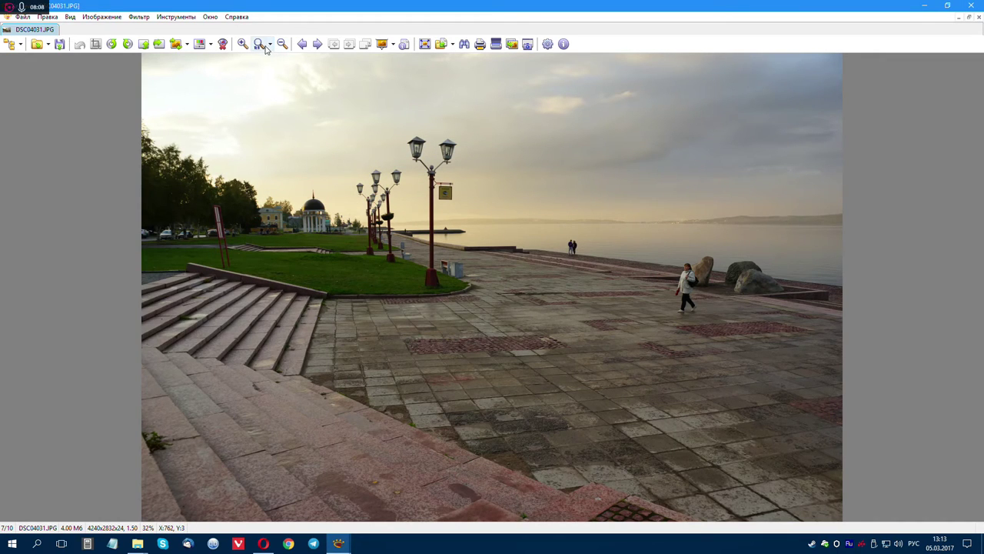
- View DSC04031.JPG at 100% and reduce the zoom to 30%
click(259, 44)
scroll(455, 303, down, 2)
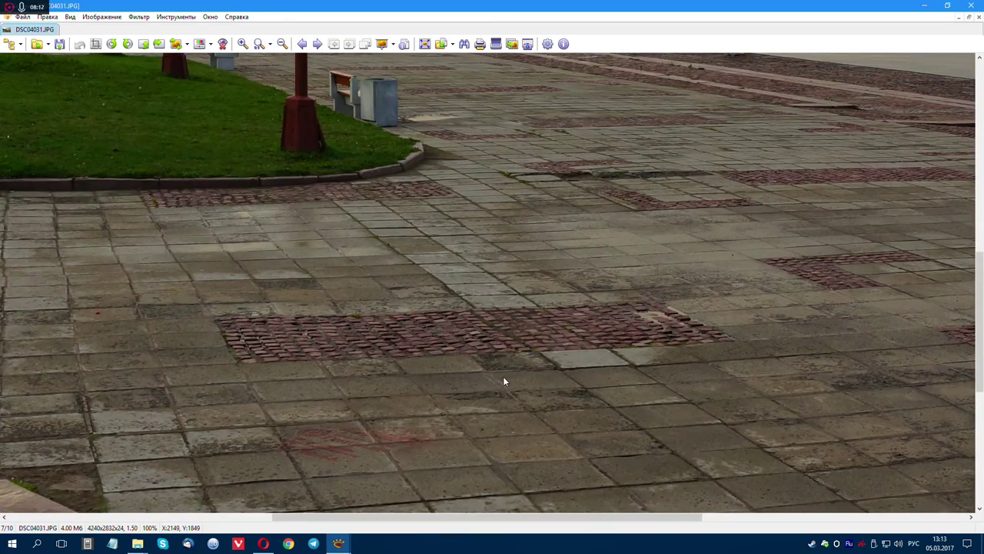
key(/)
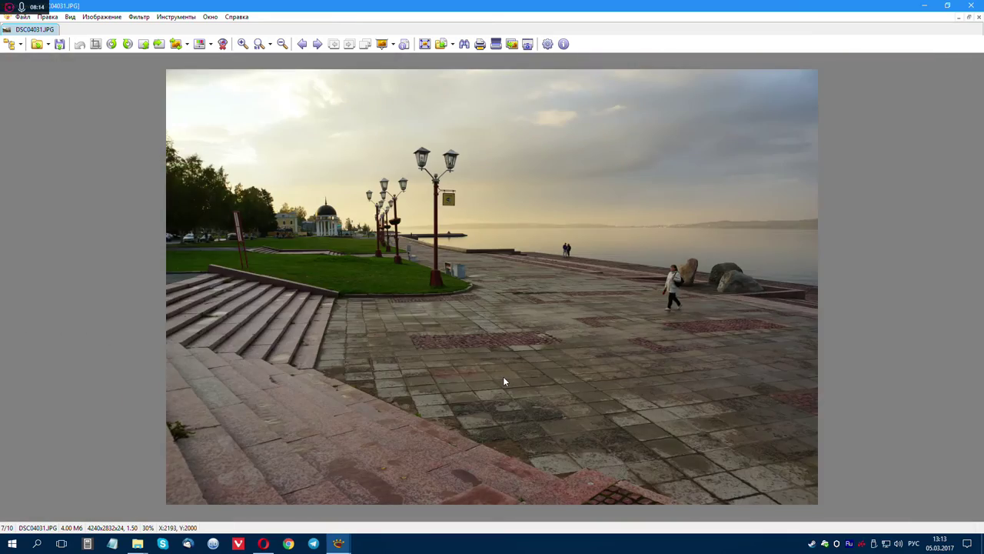
- Check the available slideshow commands, and show DSC04031.JPG in full screen before returning to the windowed view
click(392, 45)
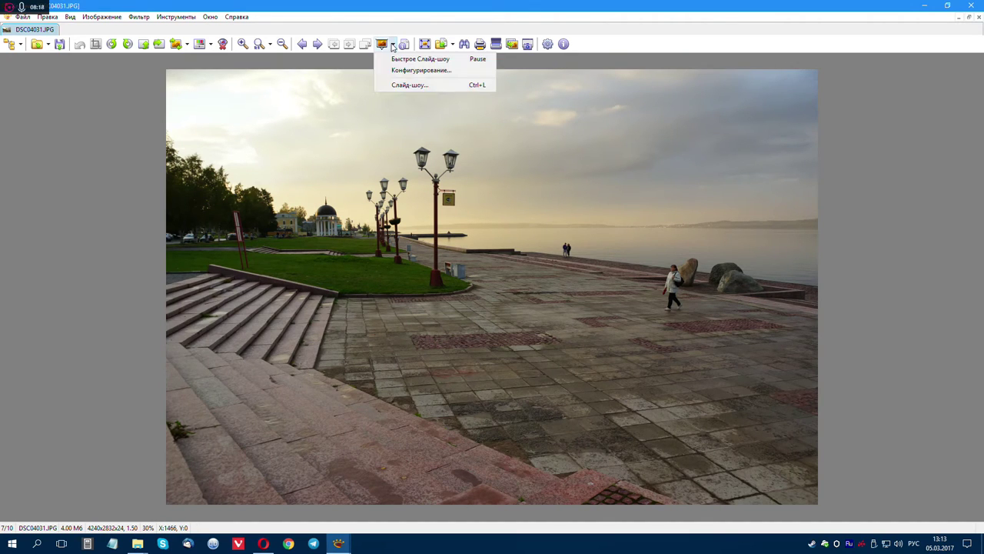
click(493, 9)
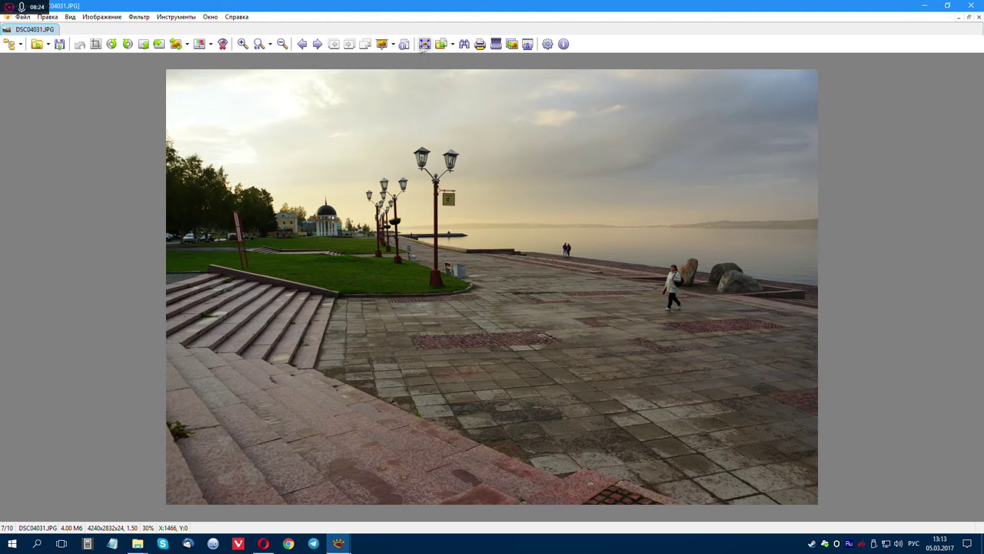
double_click(604, 274)
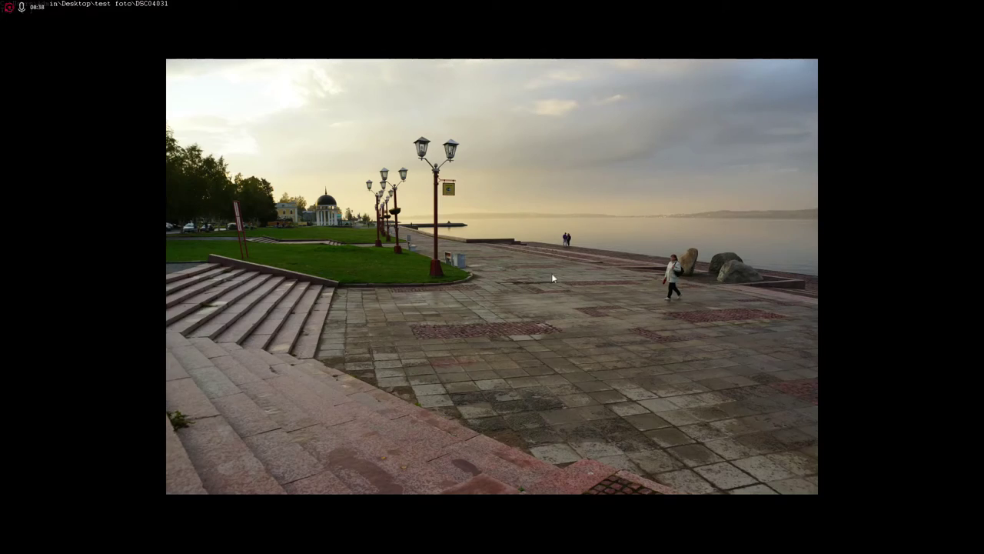
key(Return)
key(Return)
key(Return)
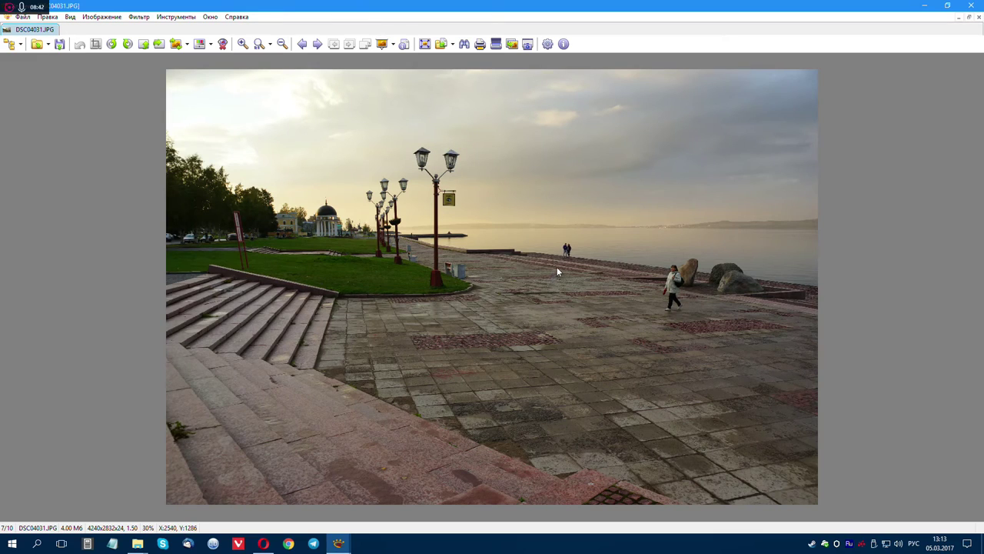
- Look at the copy-to-folder and move-to-folder dialogs for DSC04031.JPG and cancel both
click(453, 45)
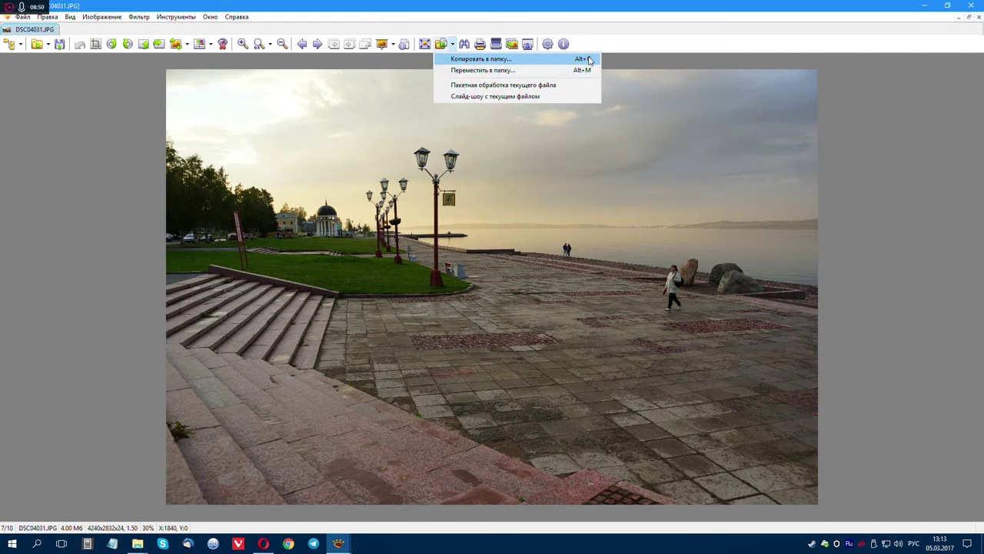
click(585, 17)
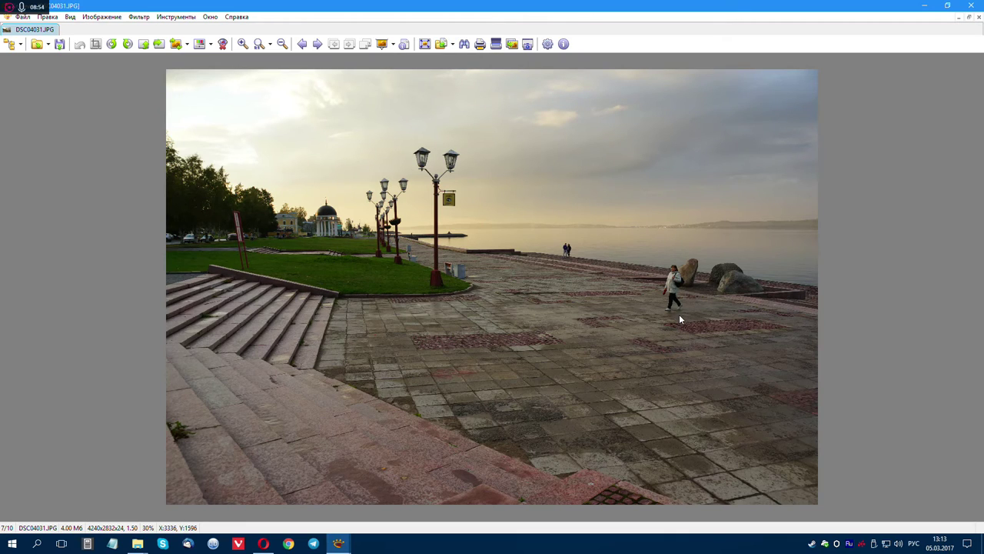
key(alt+c)
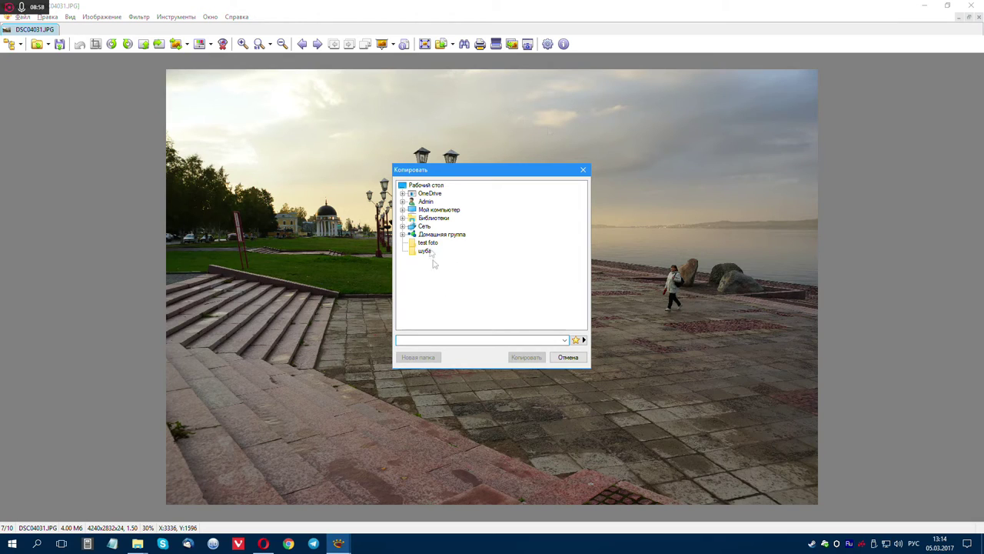
click(568, 357)
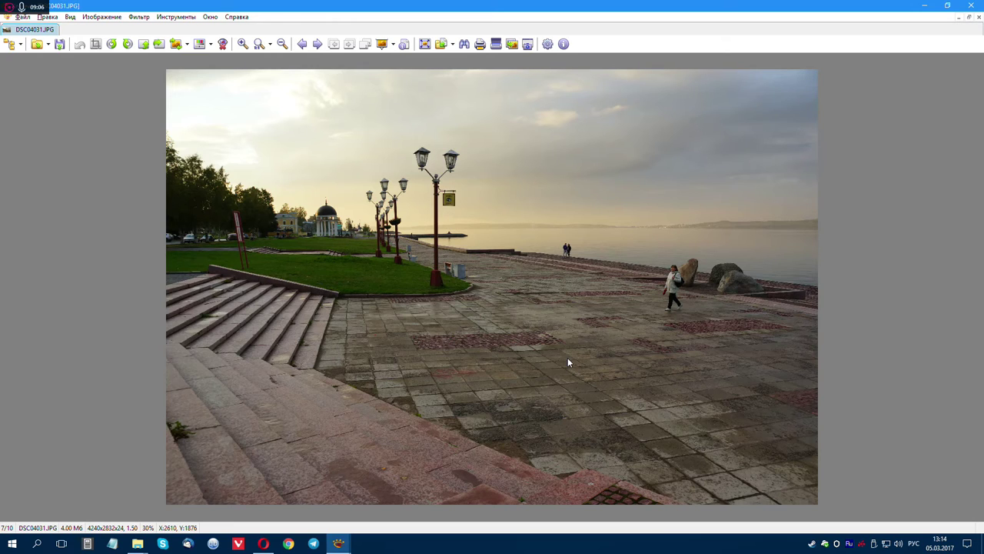
key(alt+m)
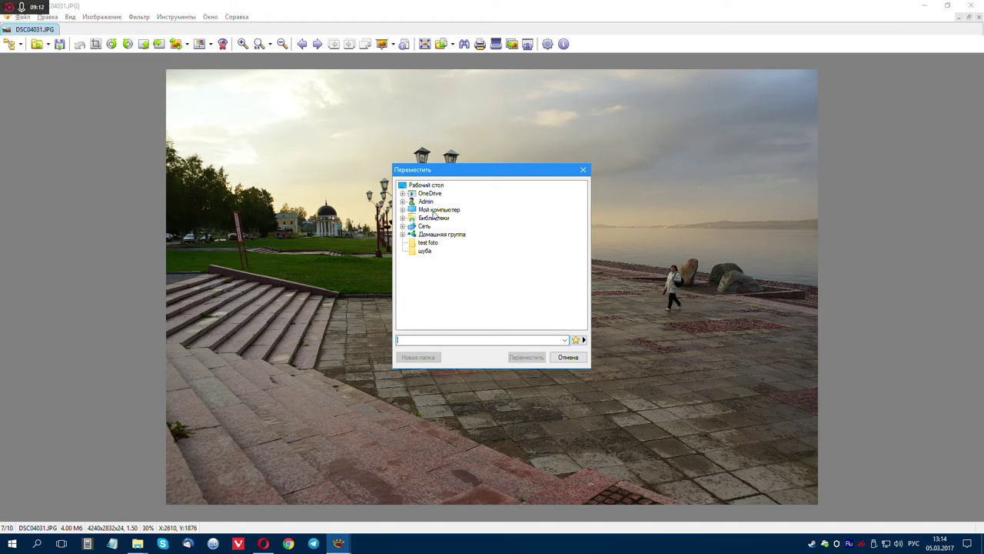
click(567, 357)
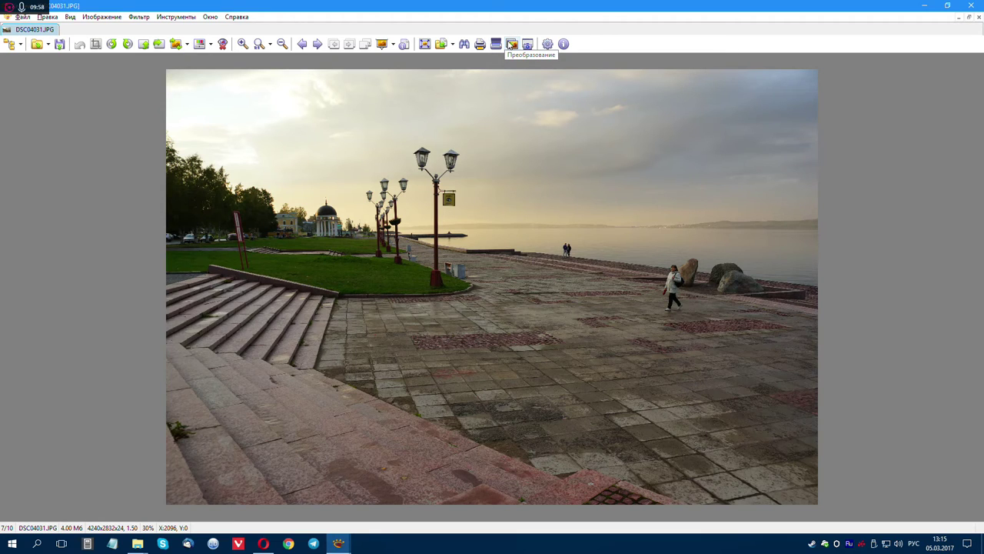
- Review the batch processing dialog and the screen capture settings with their output formats, closing both without changes
click(512, 45)
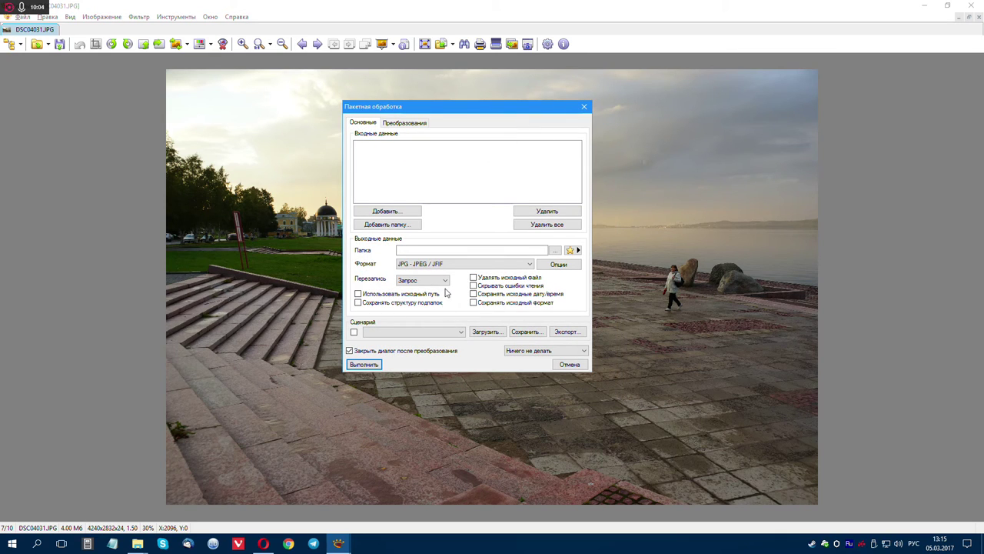
click(584, 106)
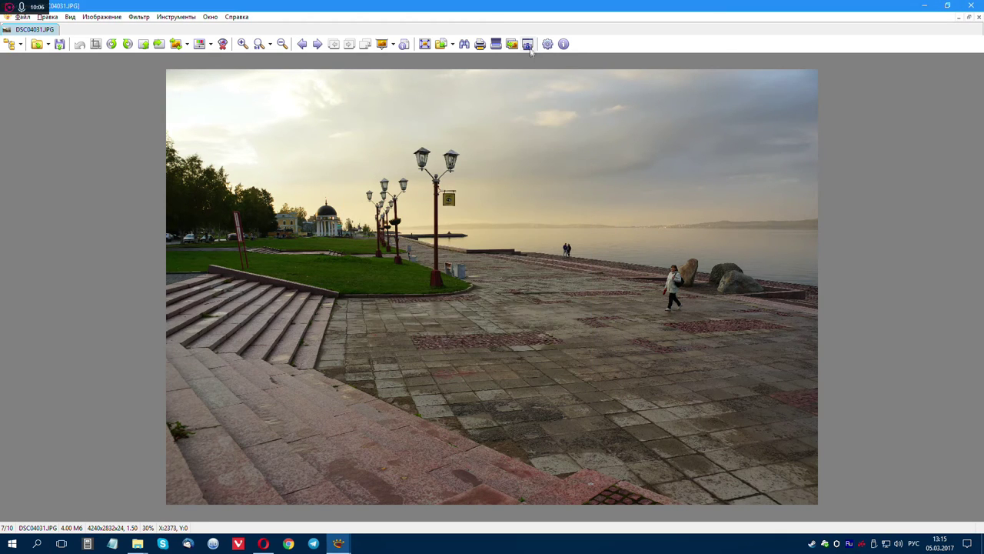
click(528, 45)
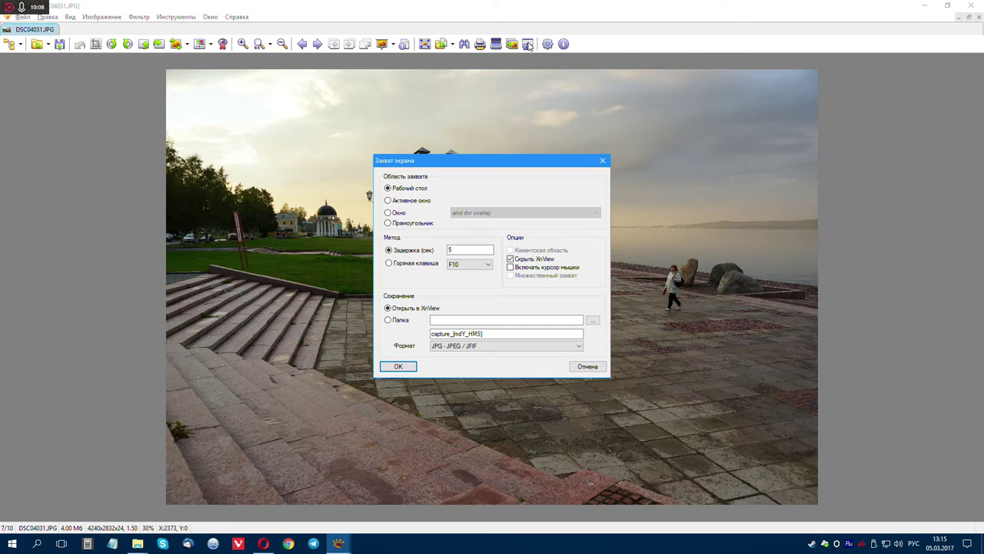
drag(472, 164, 466, 132)
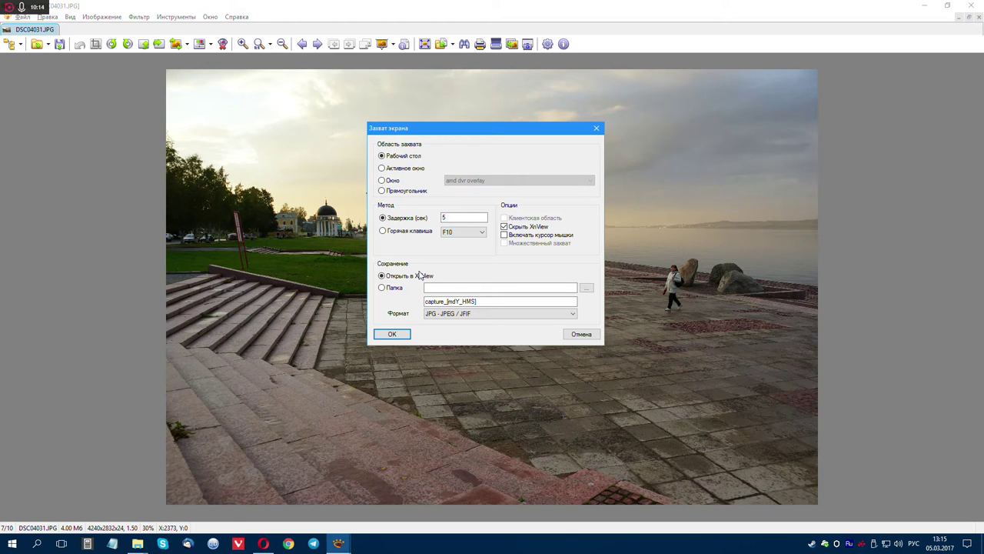
click(515, 314)
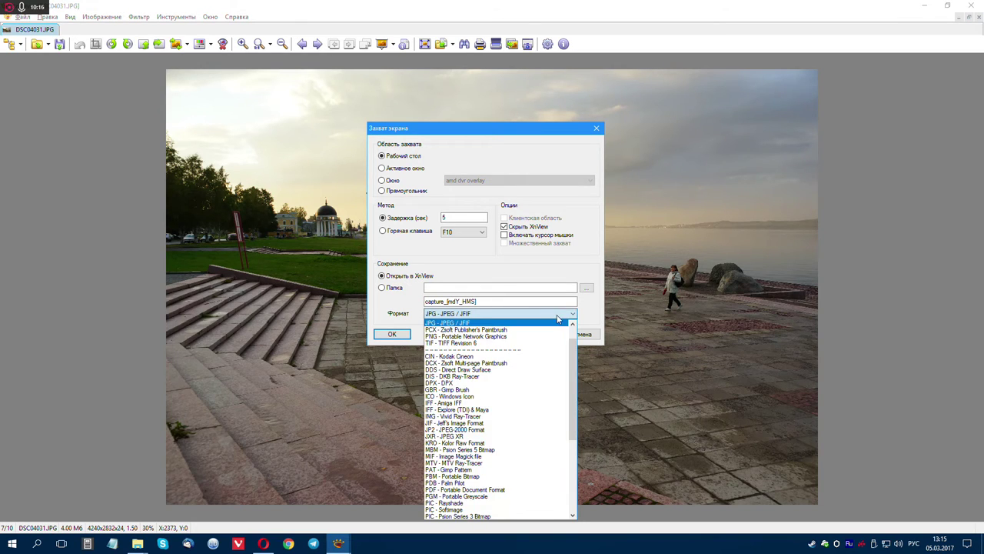
click(559, 318)
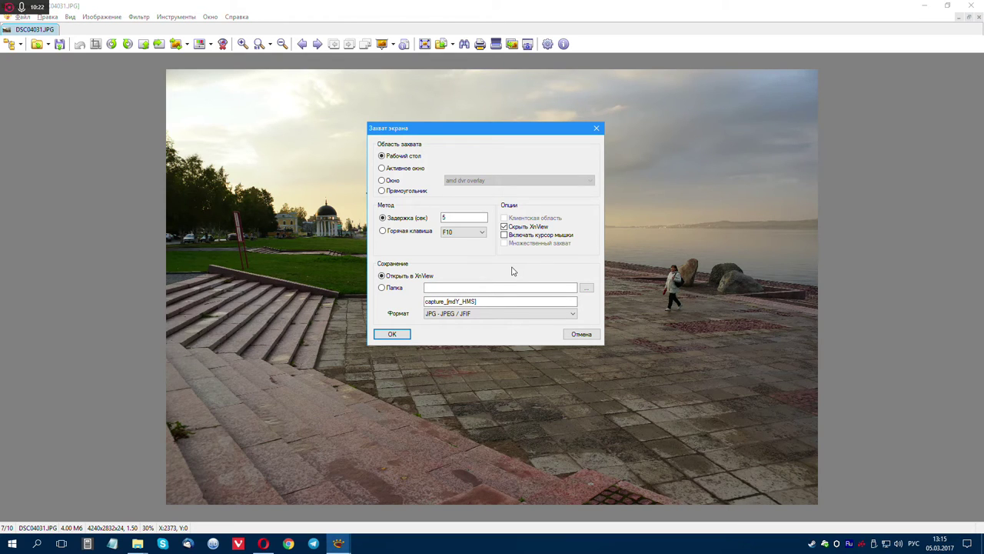
click(578, 334)
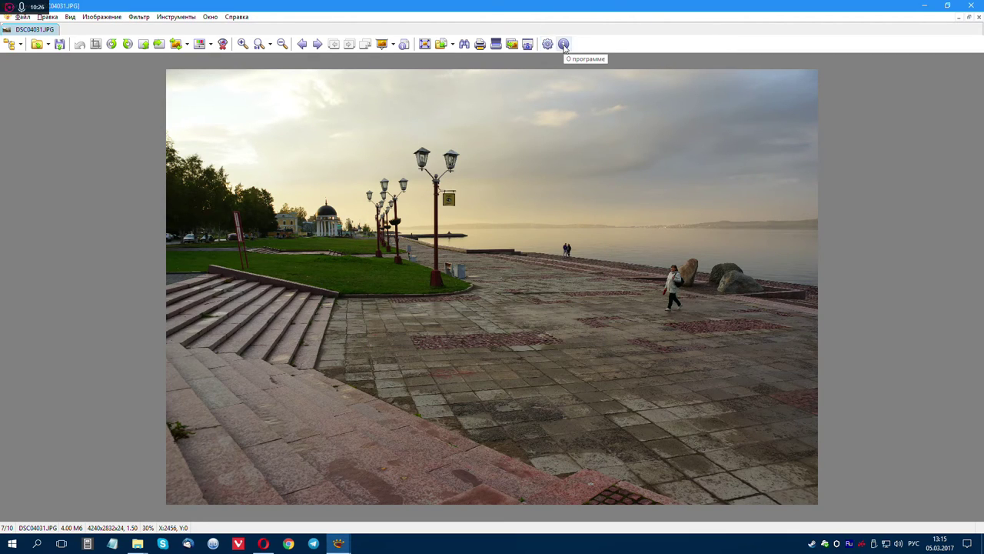
- In the image browser, select all ten photos in the test foto folder and open them in batch processing
click(8, 44)
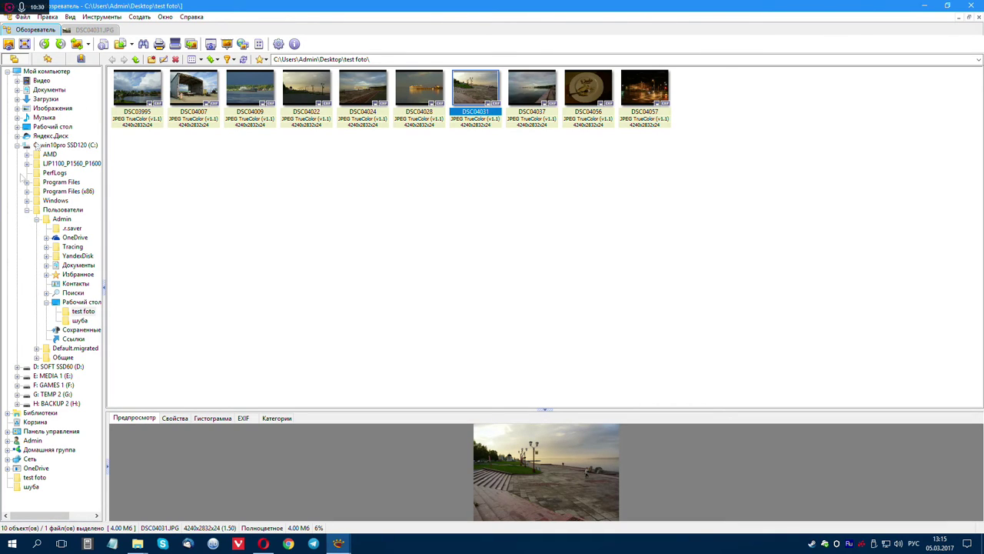
click(741, 136)
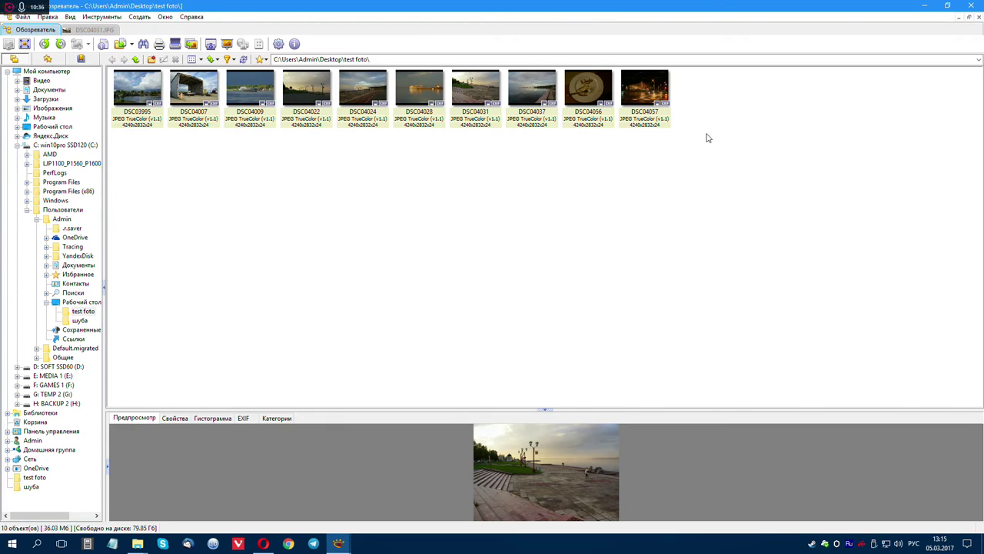
drag(714, 179, 108, 61)
right_click(257, 89)
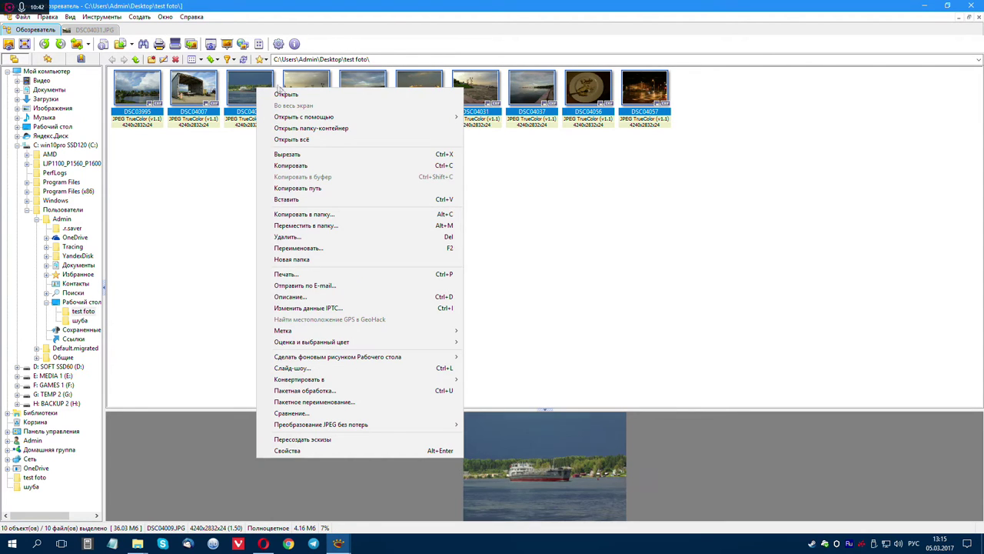
click(343, 390)
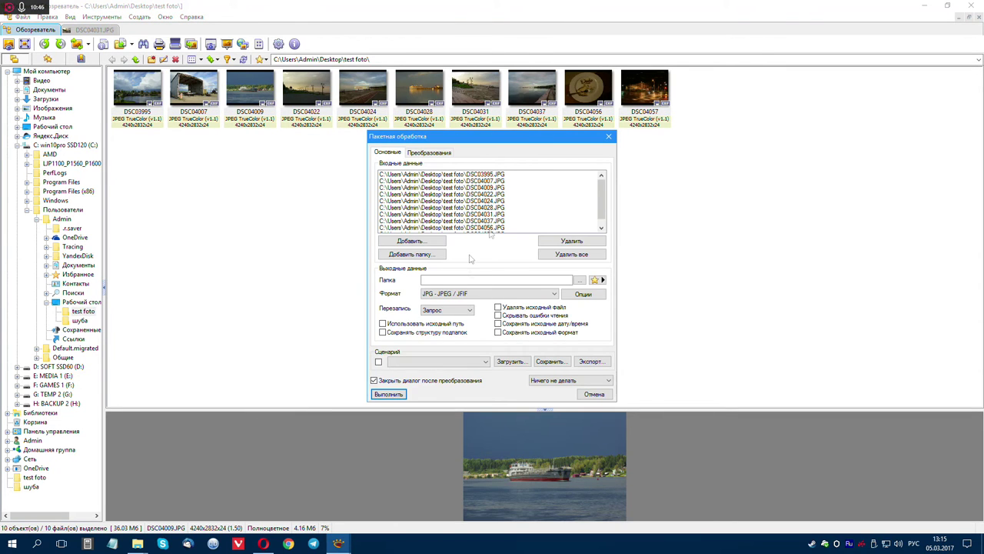
drag(527, 139, 500, 98)
click(410, 241)
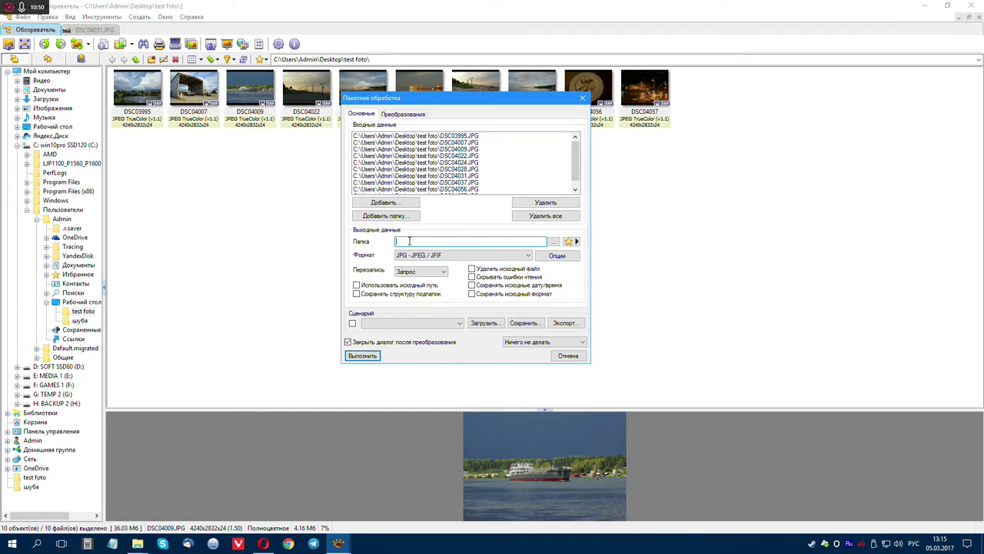
click(357, 285)
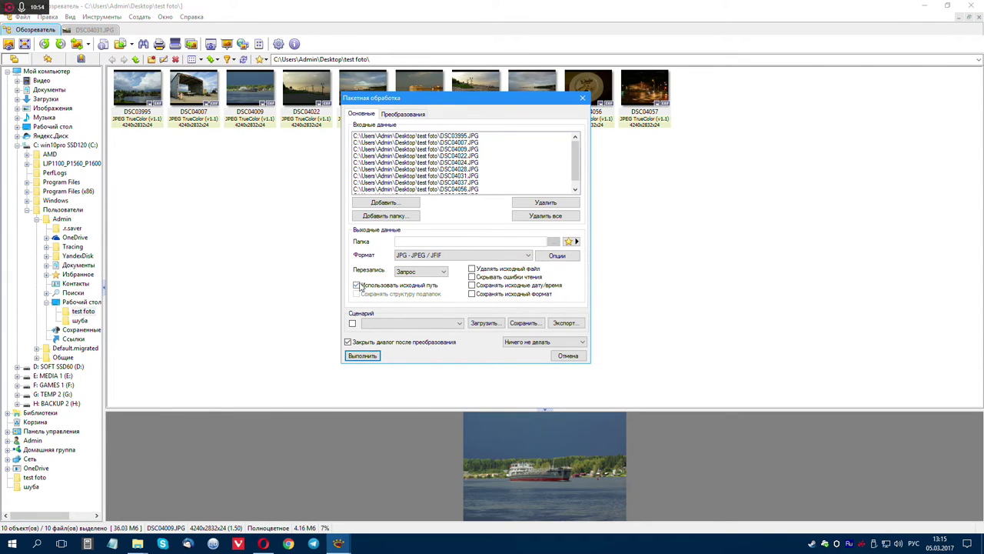
click(357, 285)
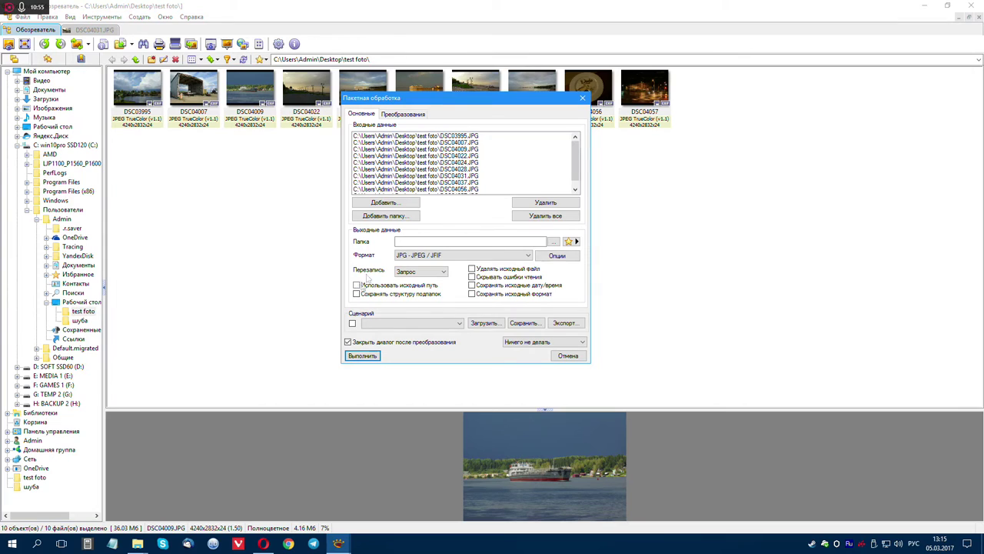
- Create a folder named 000 inside test foto and set it as the batch output folder
click(554, 242)
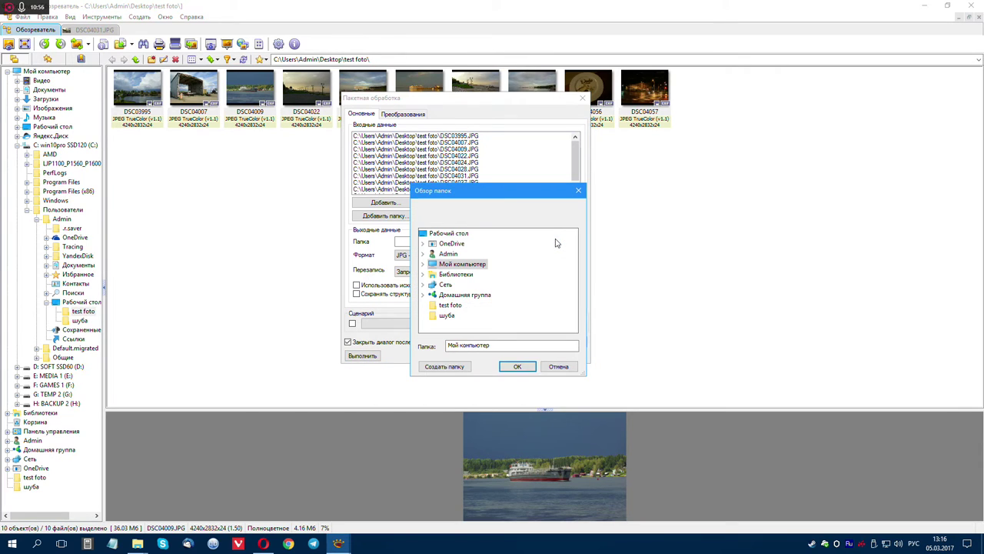
click(450, 305)
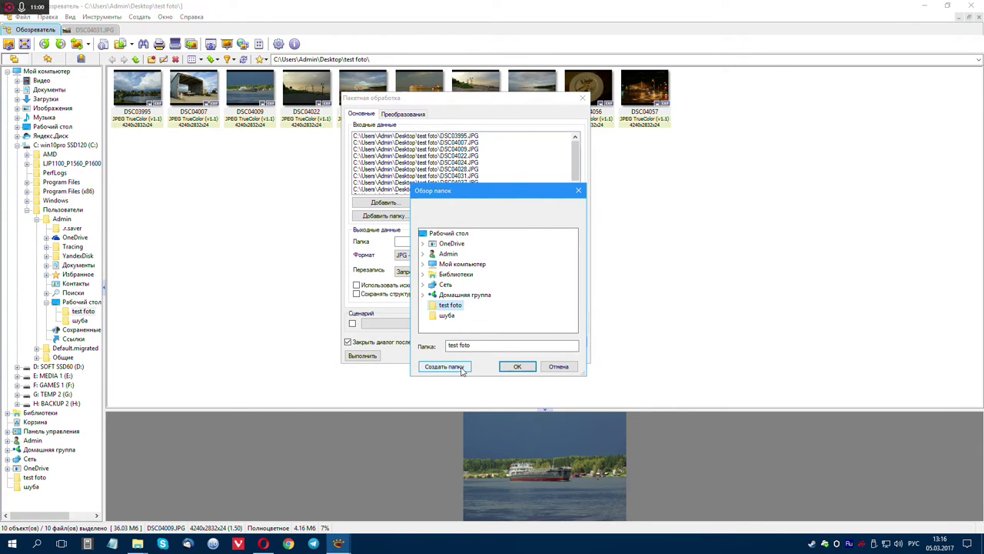
click(459, 367)
text(000)
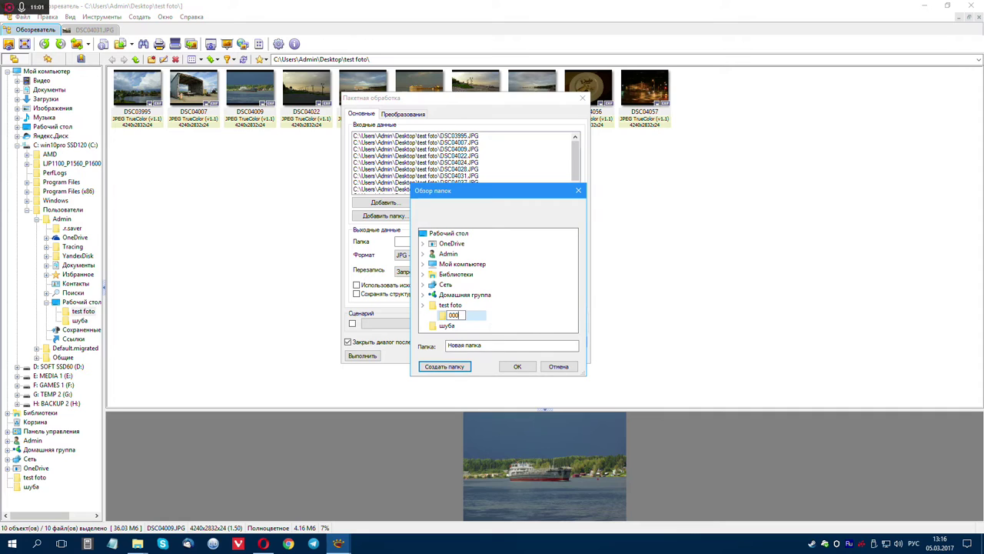
click(517, 366)
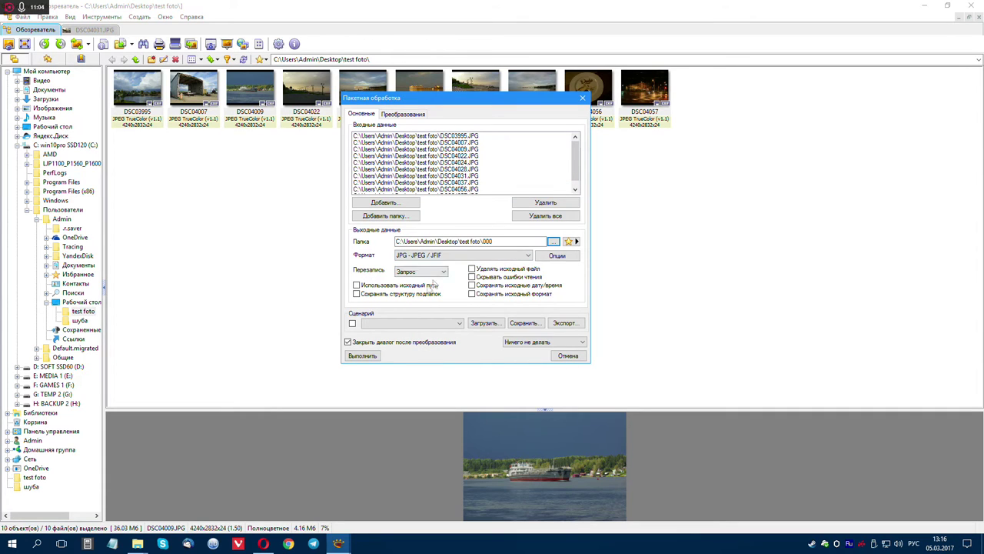
- Enable deletion of source files in the batch output settings, acknowledge the warning and disable the option again
click(473, 271)
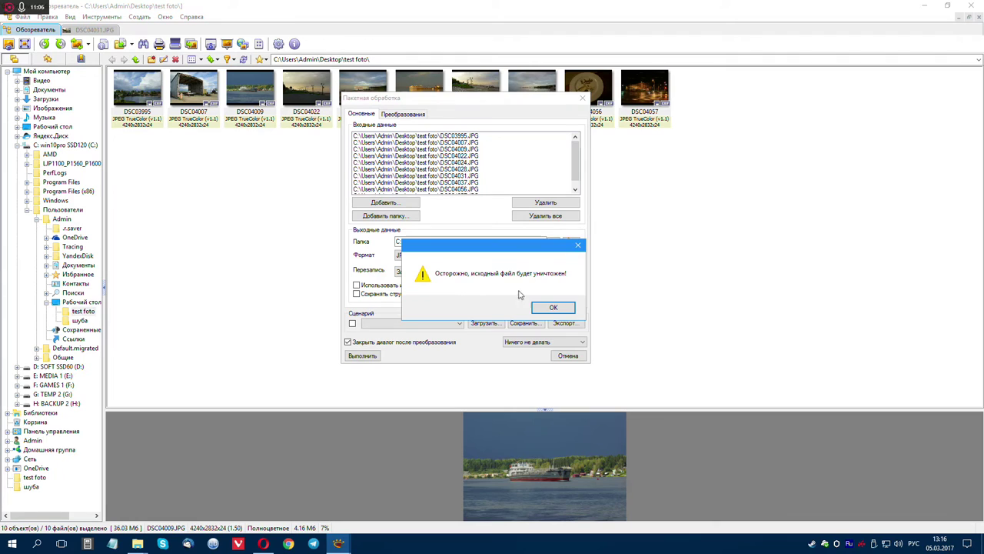
click(555, 306)
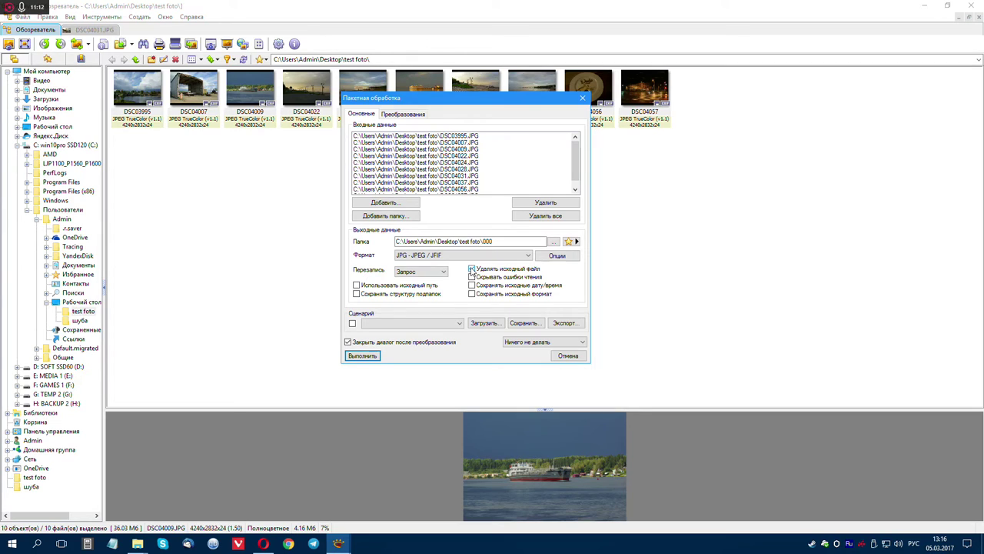
click(472, 271)
- Review the overwrite modes for existing output files and set overwriting to Replace (Заменить)
click(442, 272)
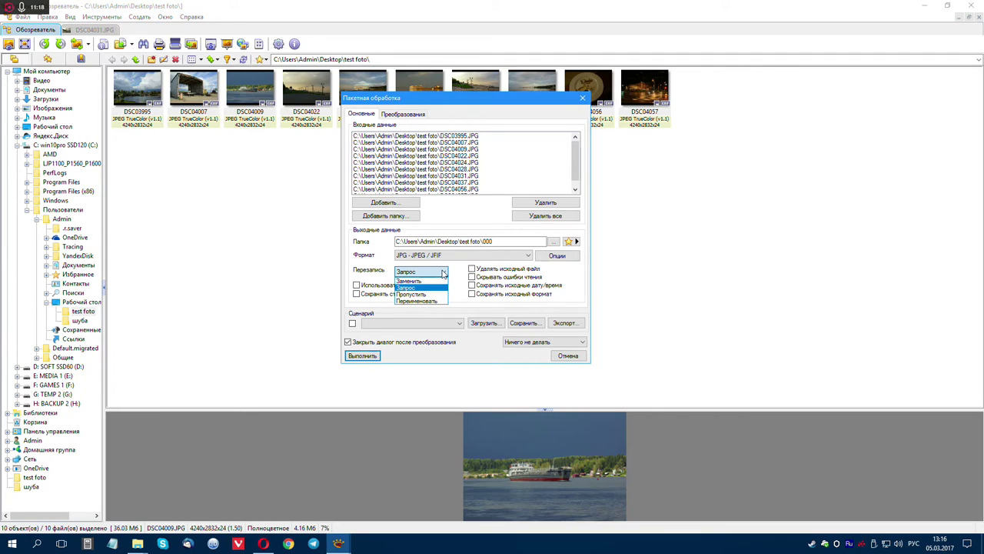
click(443, 273)
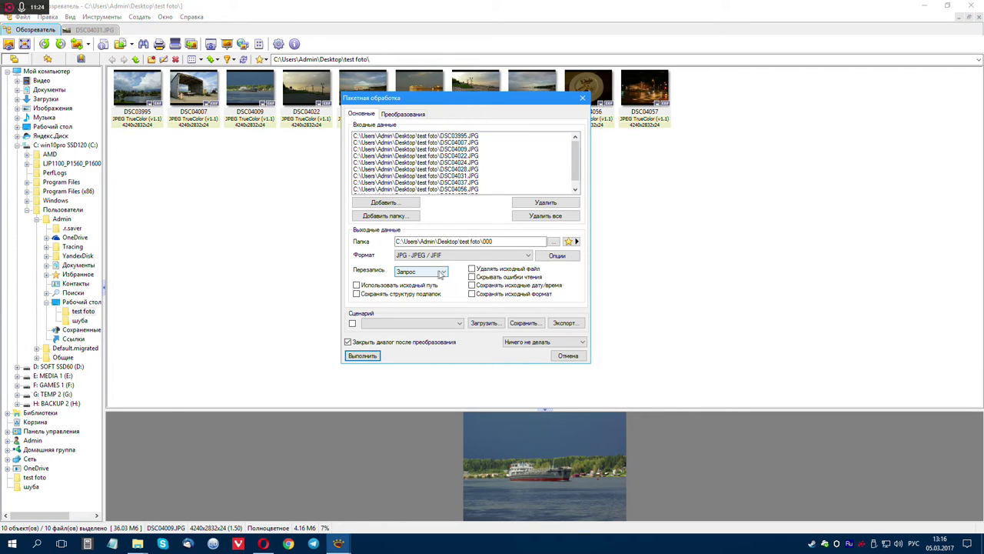
click(439, 275)
click(419, 300)
click(442, 273)
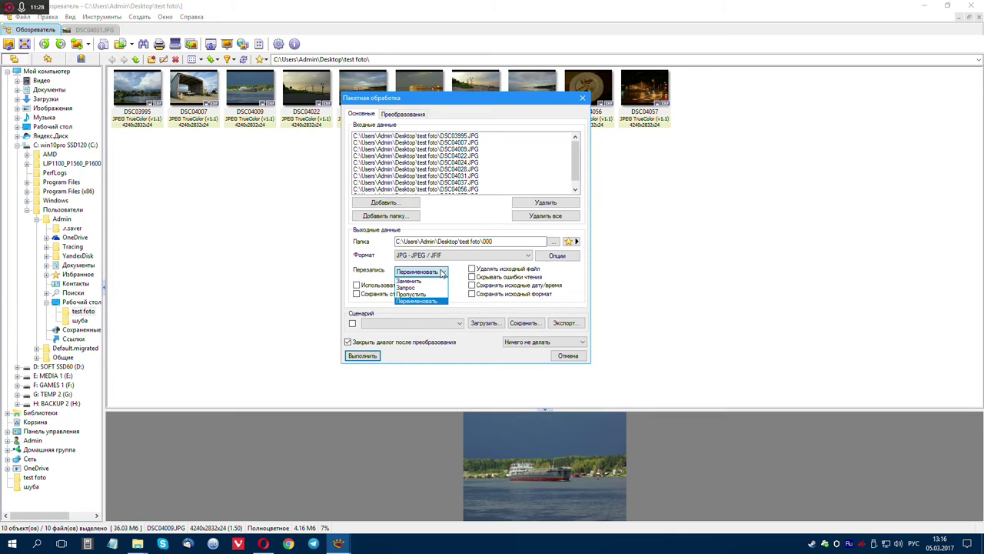
click(425, 282)
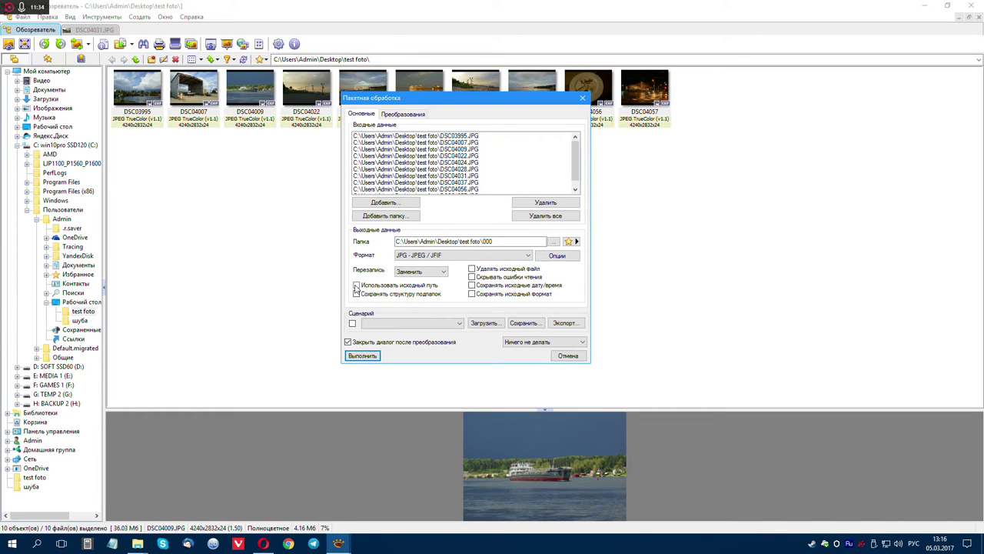
- Set the batch output format to PNG - Portable Network Graphics
click(504, 255)
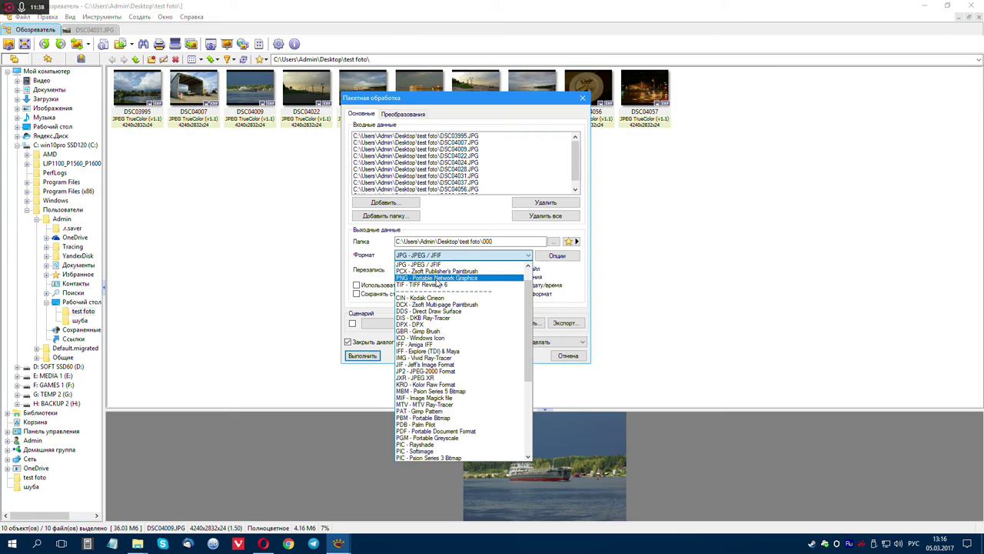
click(438, 278)
- In the JPEG write options, set quality to 80, enable progressive mode and Huffman optimisation, and accept
click(557, 256)
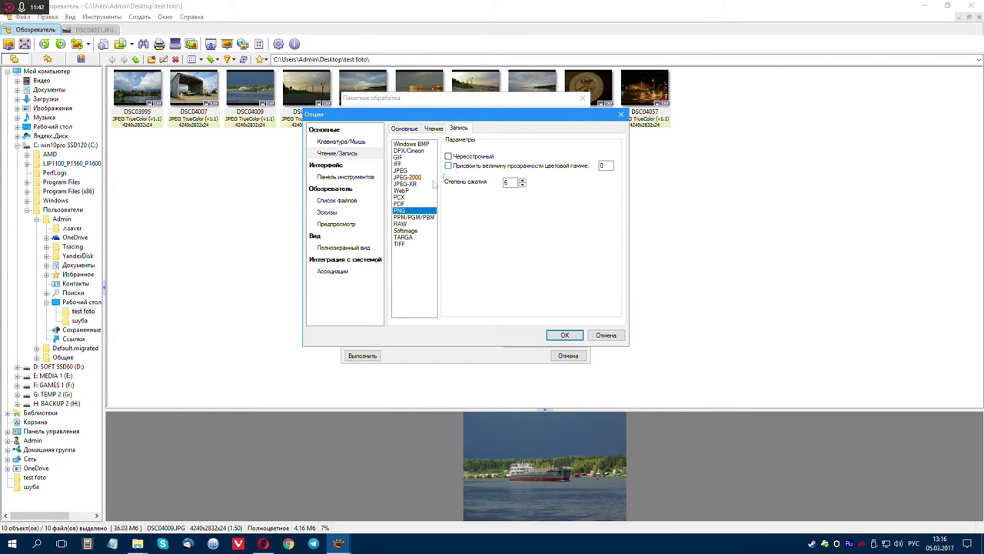
click(404, 171)
mouse_move(573, 195)
mouse_down()
mouse_move(544, 195)
mouse_move(565, 197)
mouse_up()
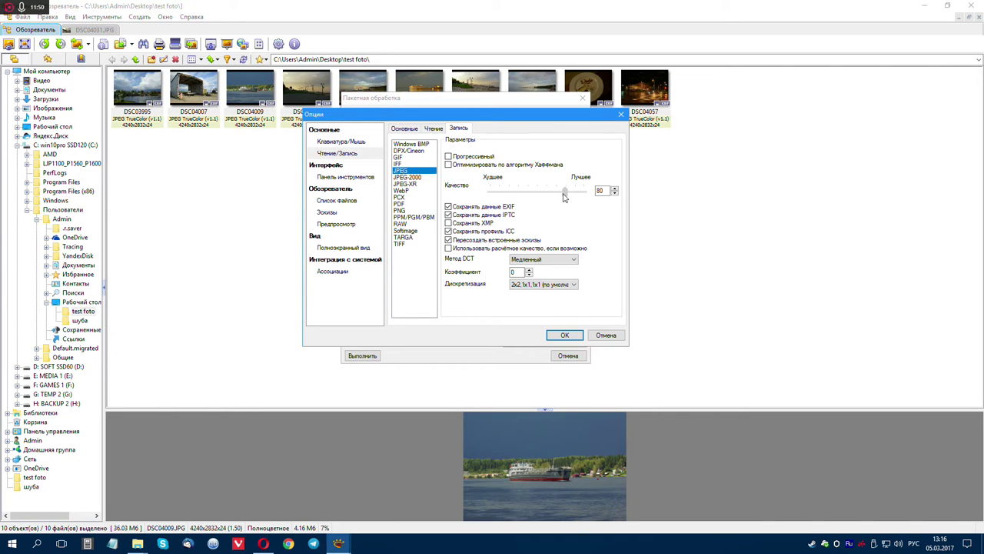
click(449, 156)
click(449, 164)
click(563, 338)
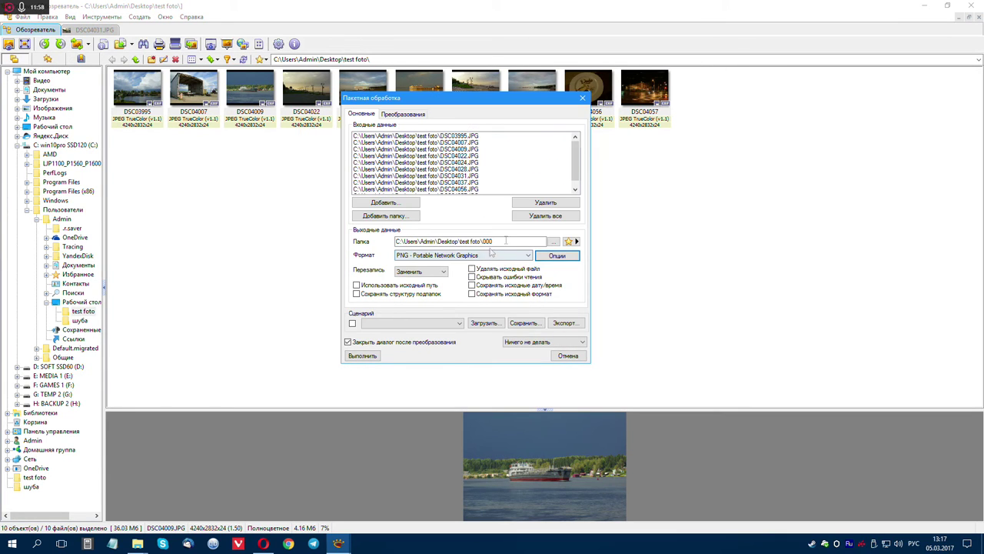
- Browse the available image transformations and add the resize operation (Изменение размера) to the batch
click(403, 117)
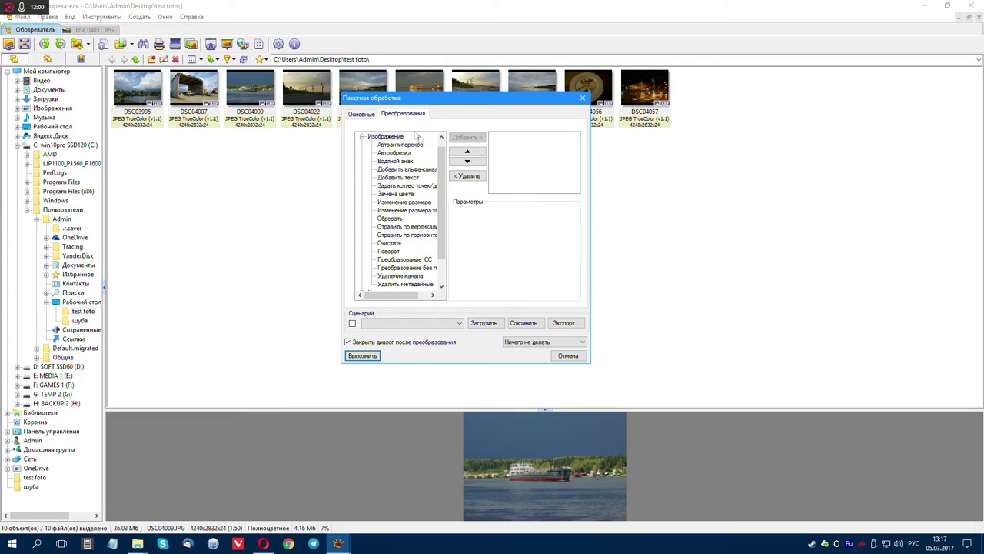
click(397, 146)
click(405, 157)
click(402, 161)
click(406, 169)
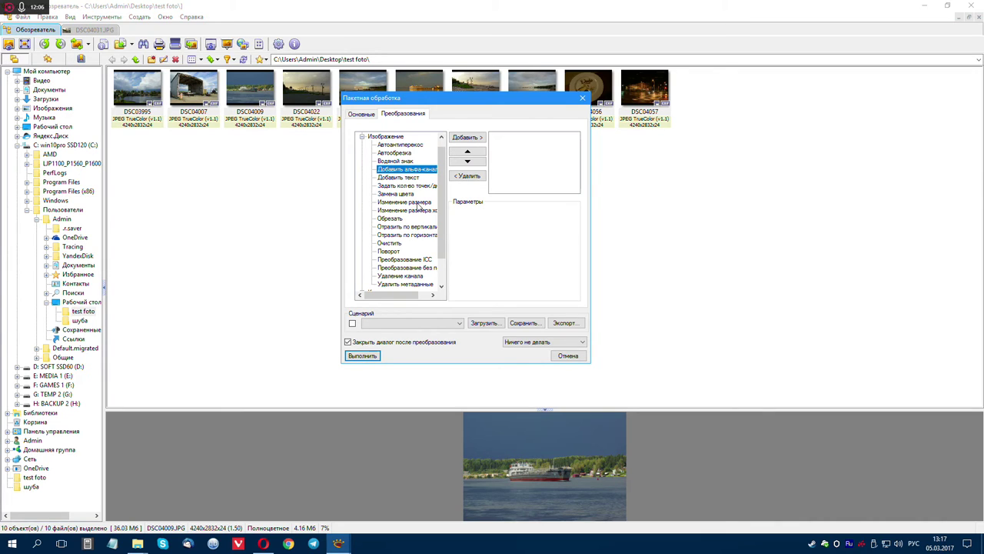
click(415, 202)
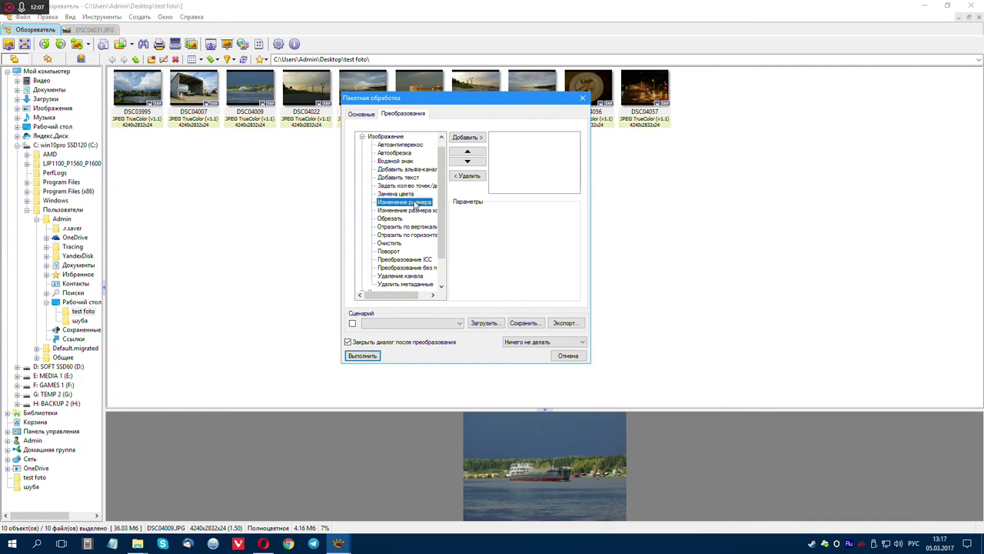
click(469, 138)
click(517, 138)
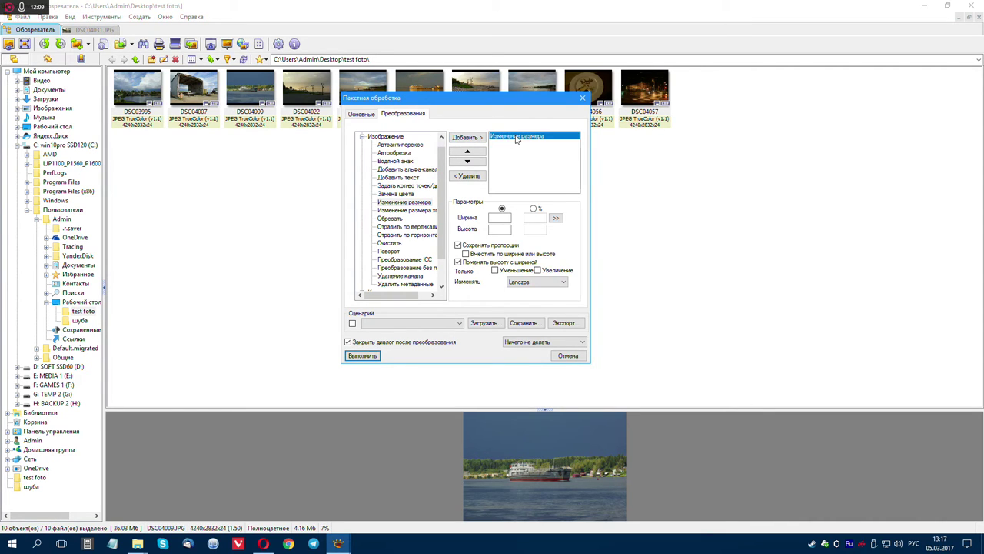
- Set the resize width to 1920 pixels with no height, enable fitting by width or height, and allow only size reduction
click(499, 219)
text(1920)
click(502, 229)
double_click(495, 219)
click(501, 229)
click(465, 254)
click(499, 229)
click(495, 271)
double_click(506, 218)
click(507, 218)
click(501, 231)
- Try percentage resizing at 50 by 50 and return to pixel dimensions
click(534, 208)
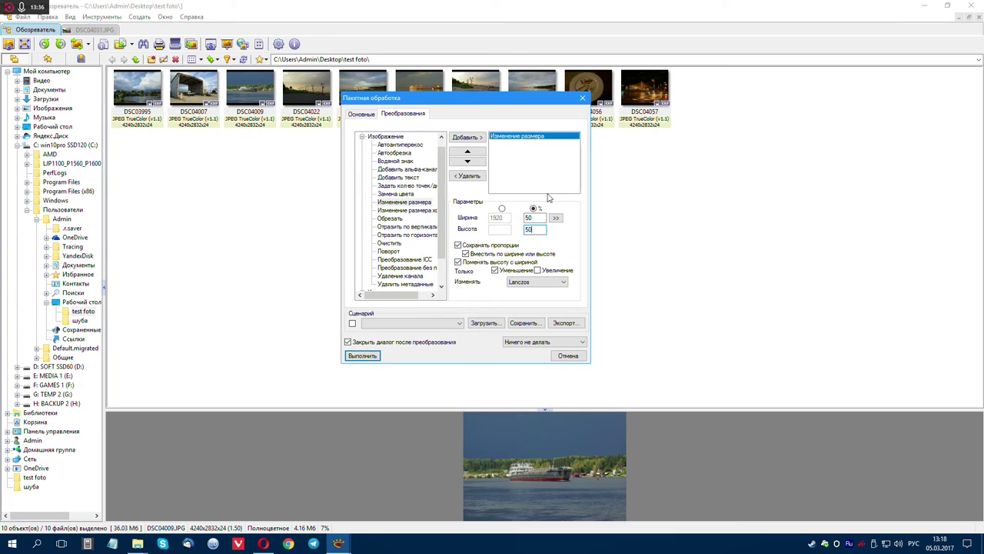
click(501, 208)
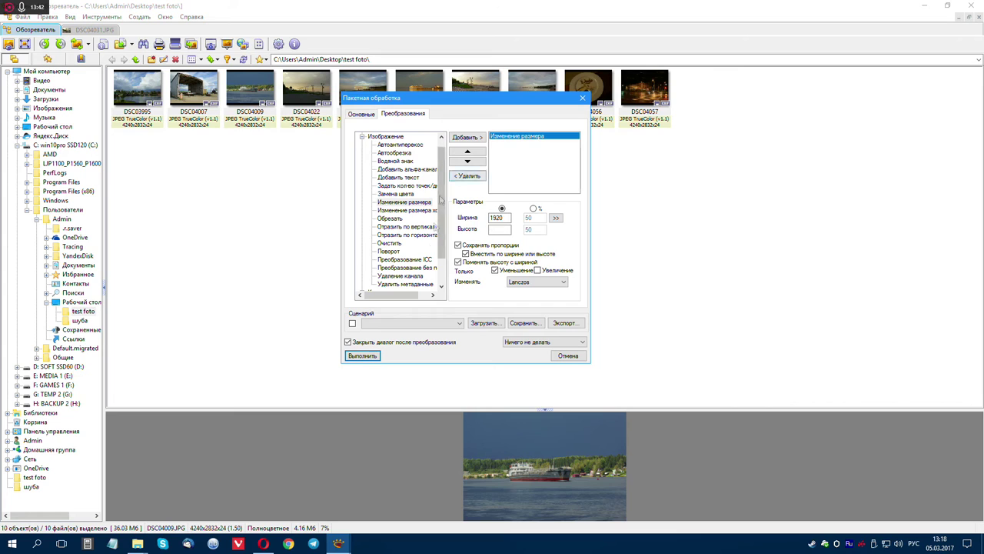
- Recheck the output folder and the PNG write options in the general batch settings
click(361, 113)
click(499, 242)
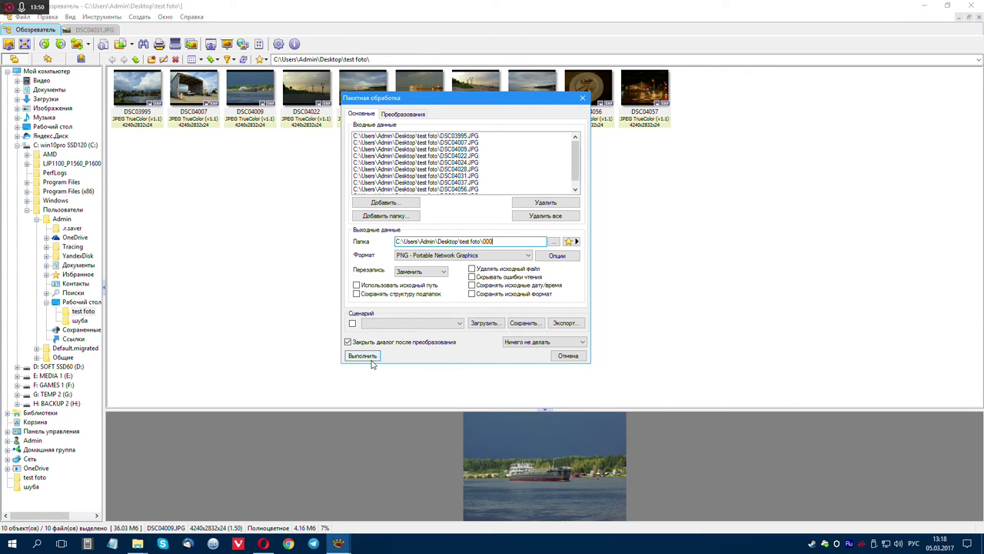
click(570, 259)
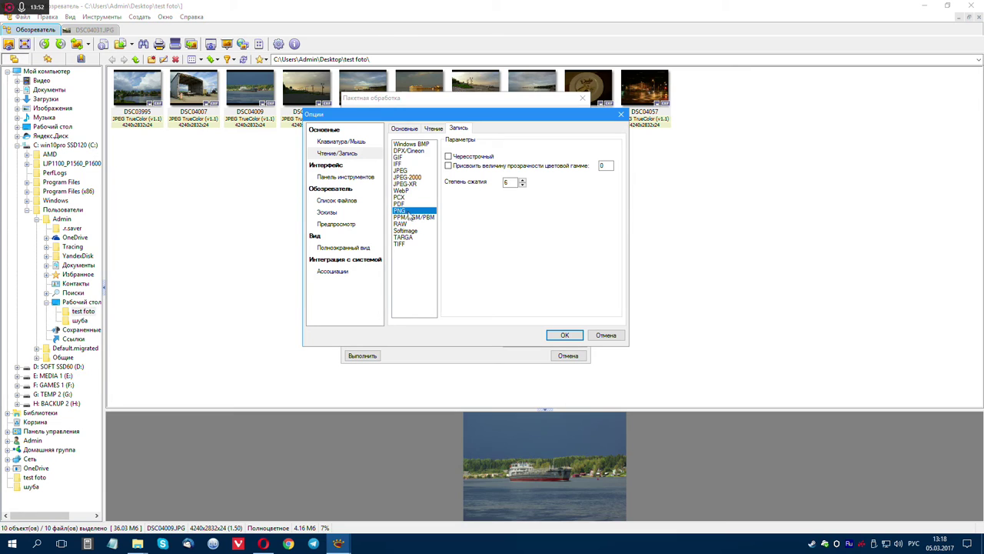
click(404, 170)
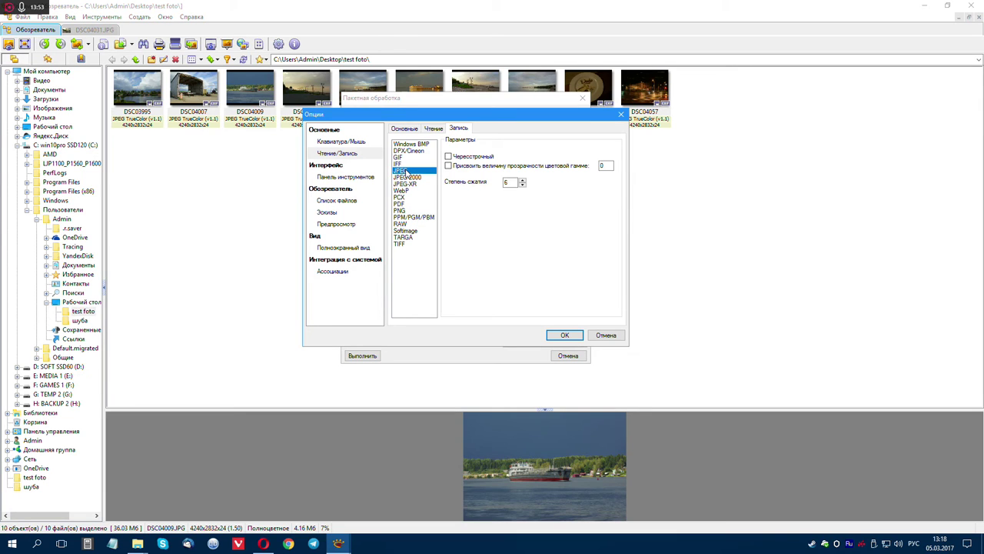
click(566, 333)
- Set the batch output format to JPG - JPEG / JFIF and check its write options
click(483, 255)
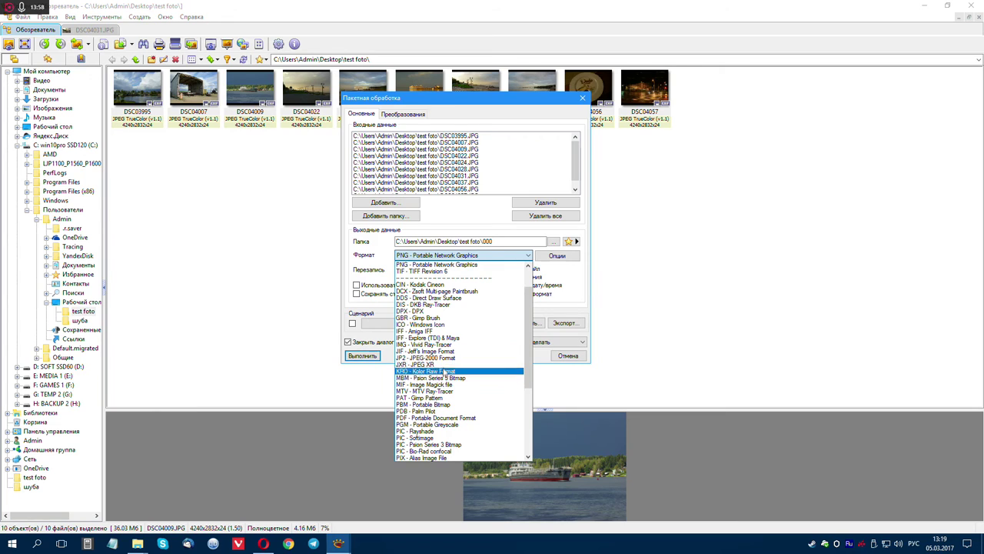
scroll(444, 362, up, 2)
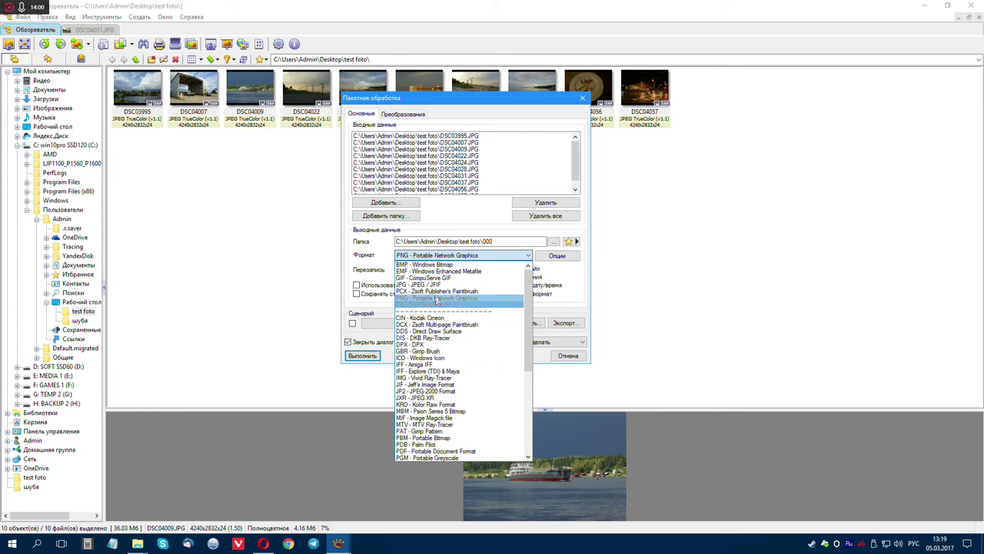
click(435, 285)
click(559, 256)
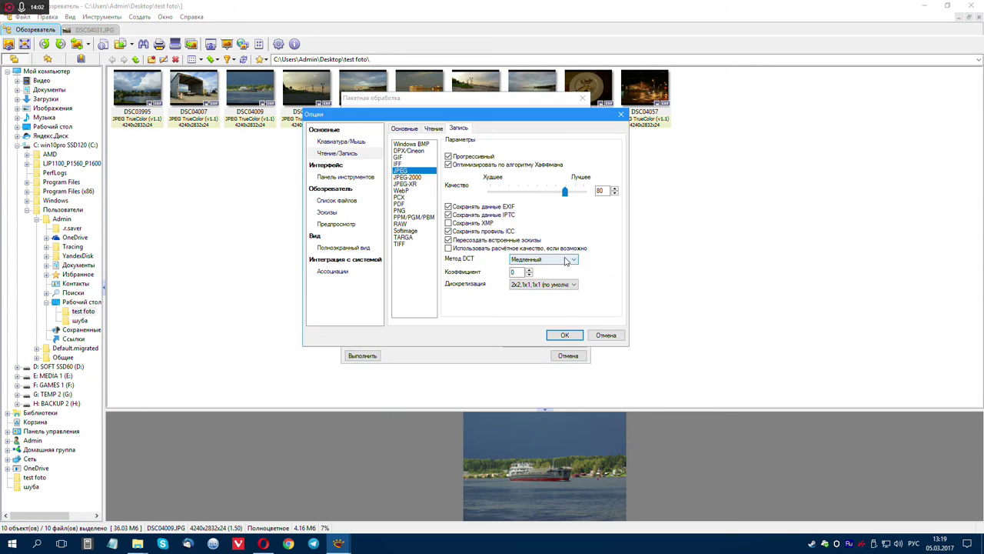
click(578, 337)
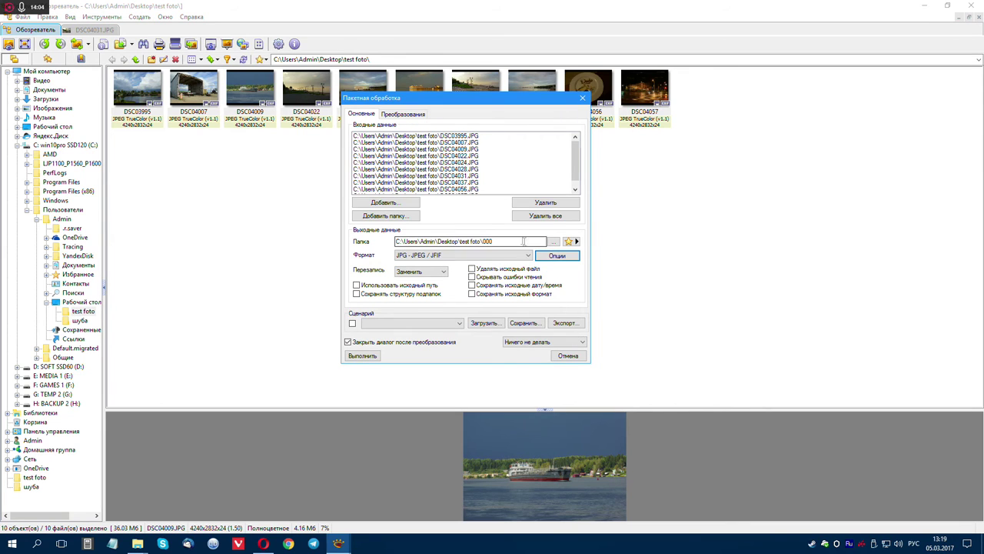
- Re-enter 1920 as the resize width, leave the height empty, and run the batch conversion
click(398, 115)
double_click(500, 217)
text(1920)
click(491, 227)
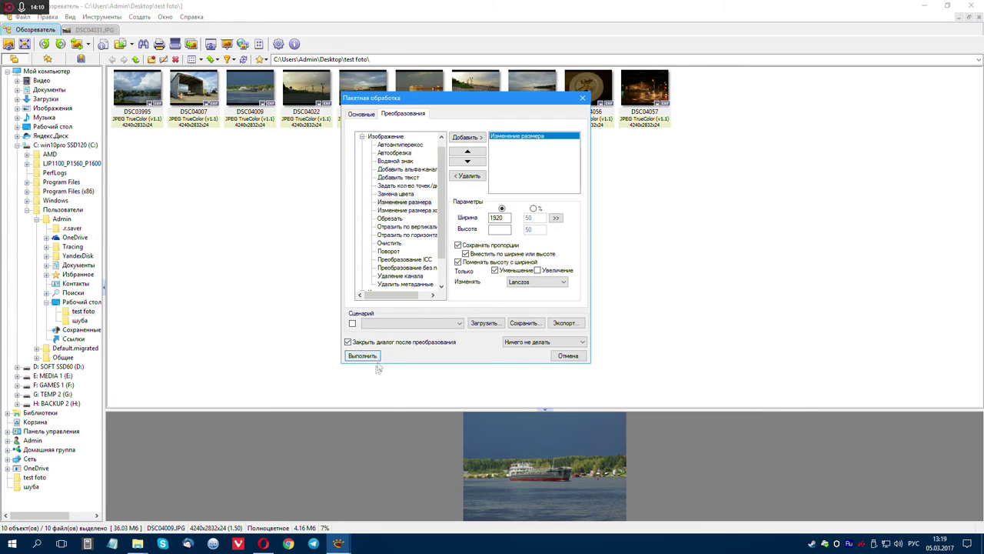
key(Return)
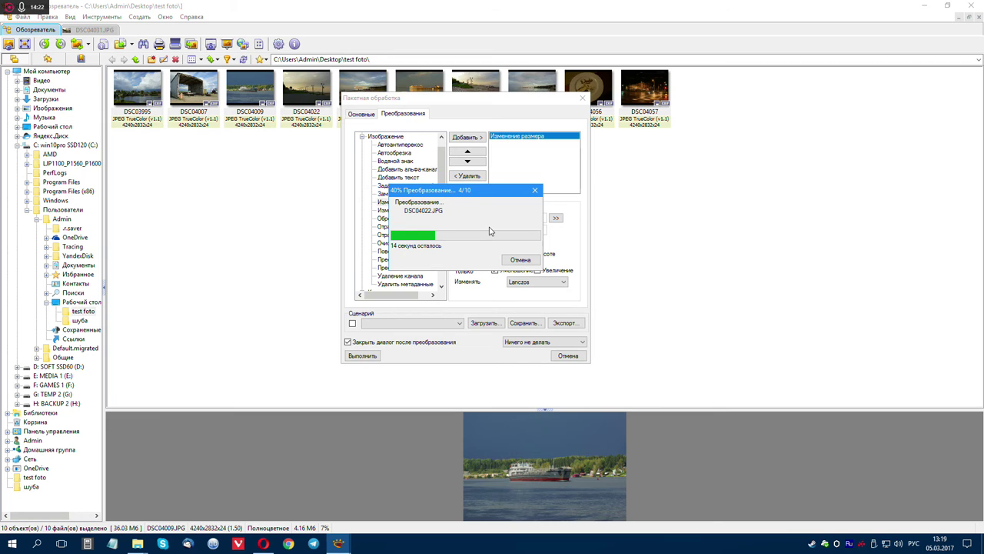
- Open Task Manager, check XnView's resource usage during the conversion, and close Task Manager
right_click(604, 546)
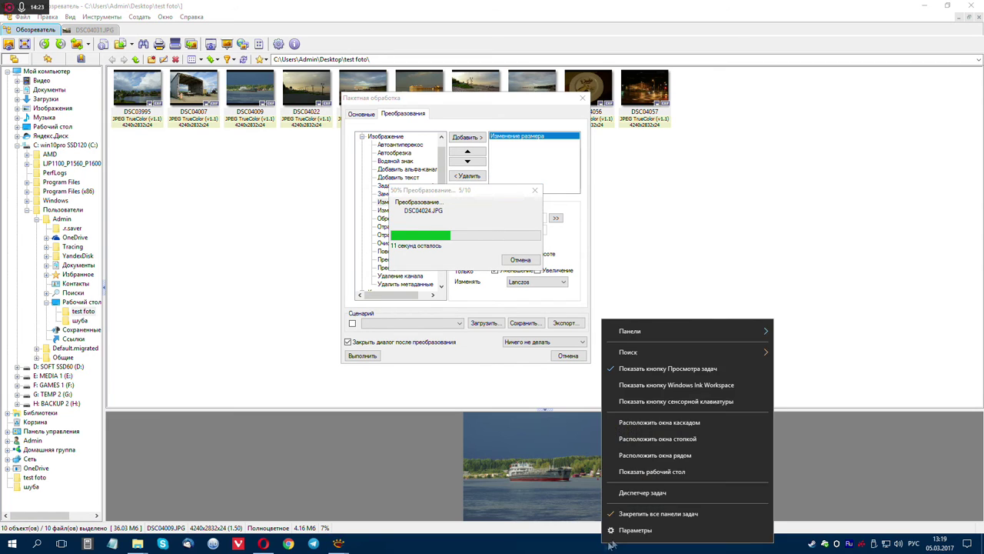
click(638, 496)
drag(473, 27, 751, 35)
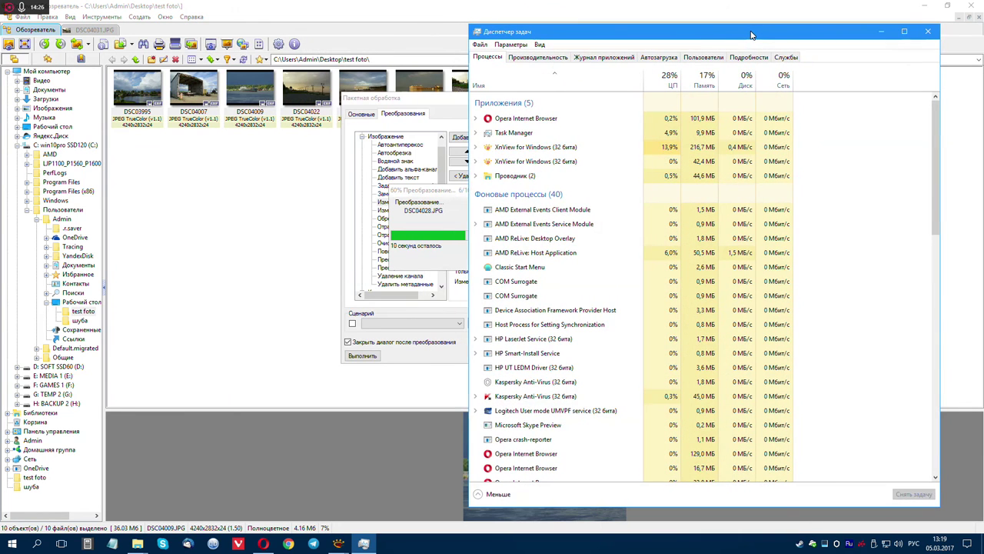
click(548, 150)
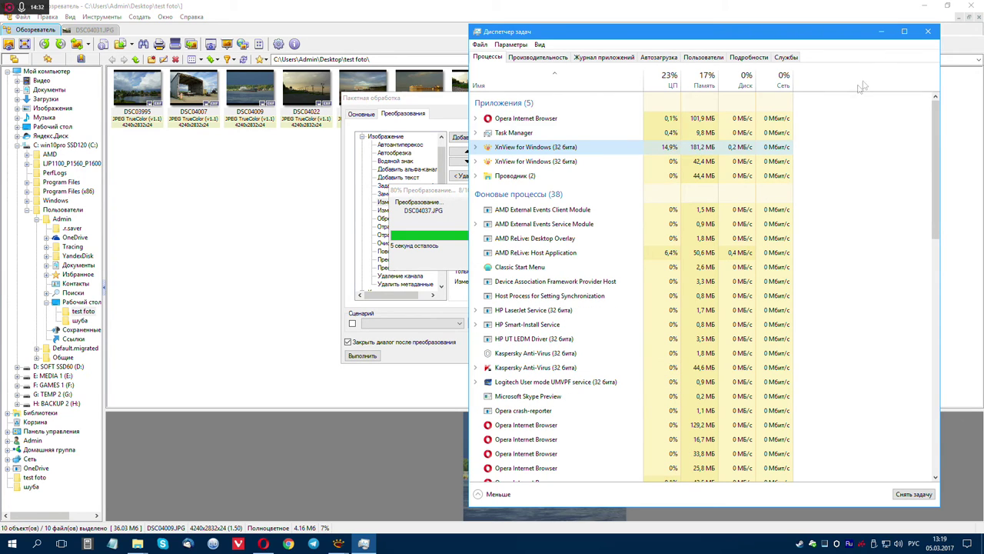
click(927, 31)
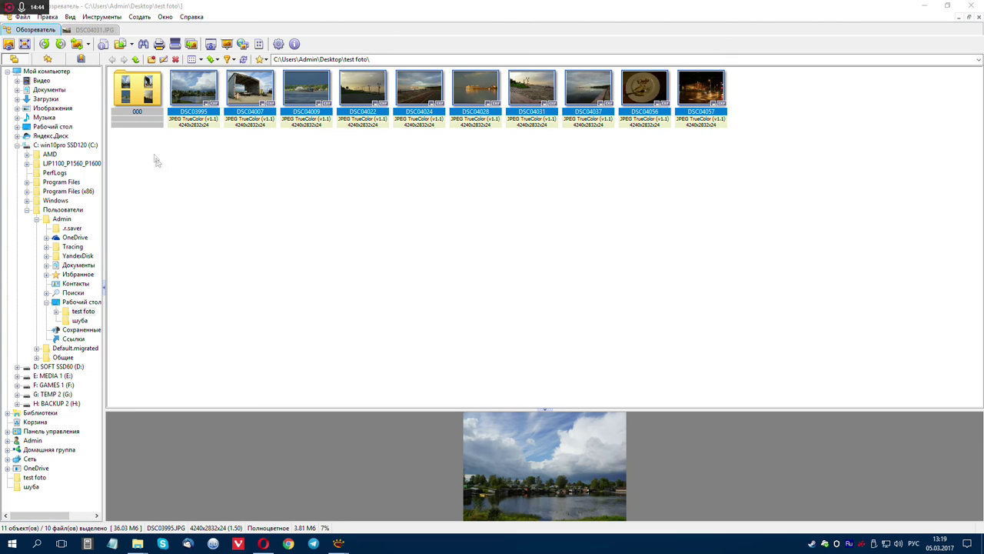
- Open the 000 output folder and preview the converted photos from DSC03995 to DSC04028
double_click(138, 88)
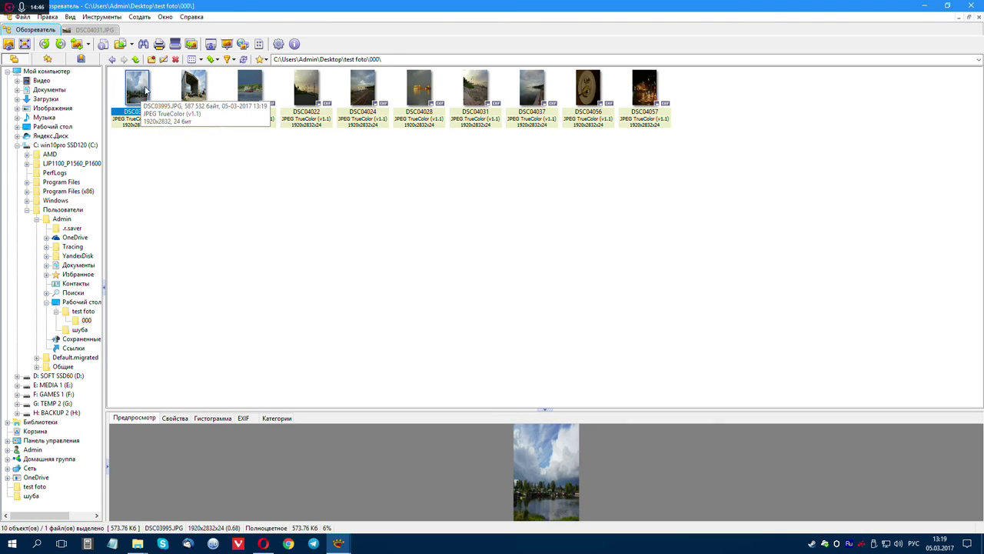
click(194, 93)
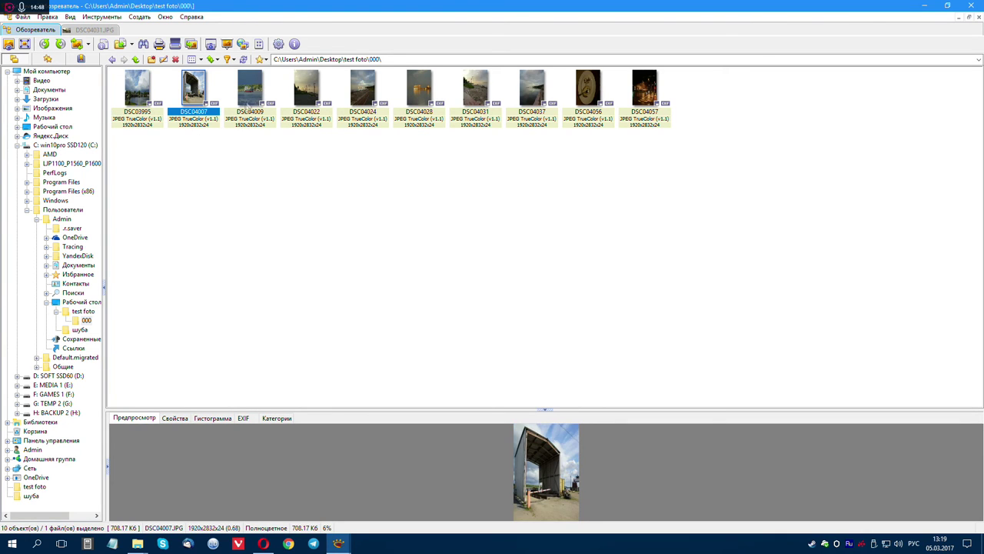
click(249, 98)
click(306, 96)
click(360, 92)
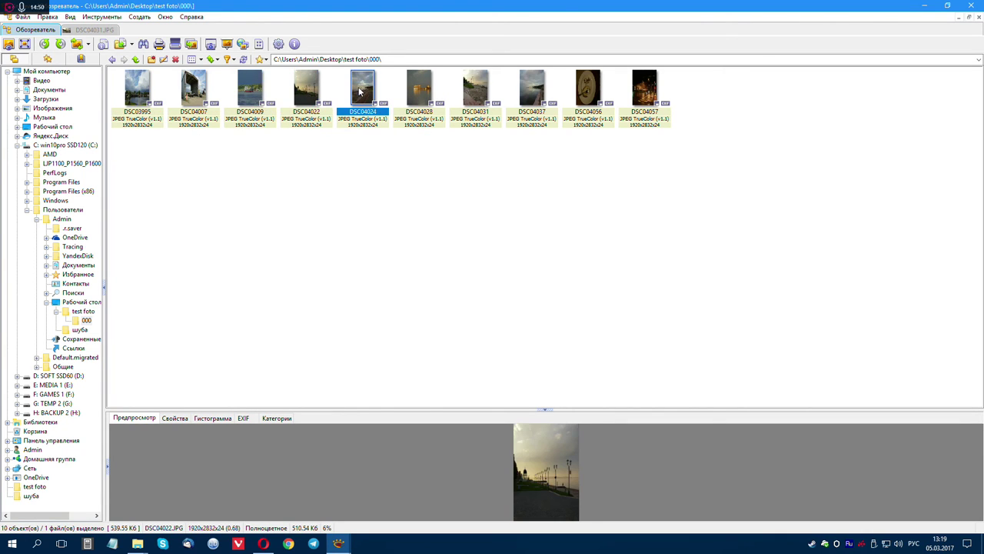
click(419, 91)
- View the converted DSC03995.JPG in its own tab, and close both it and the open DSC04031.JPG
double_click(146, 89)
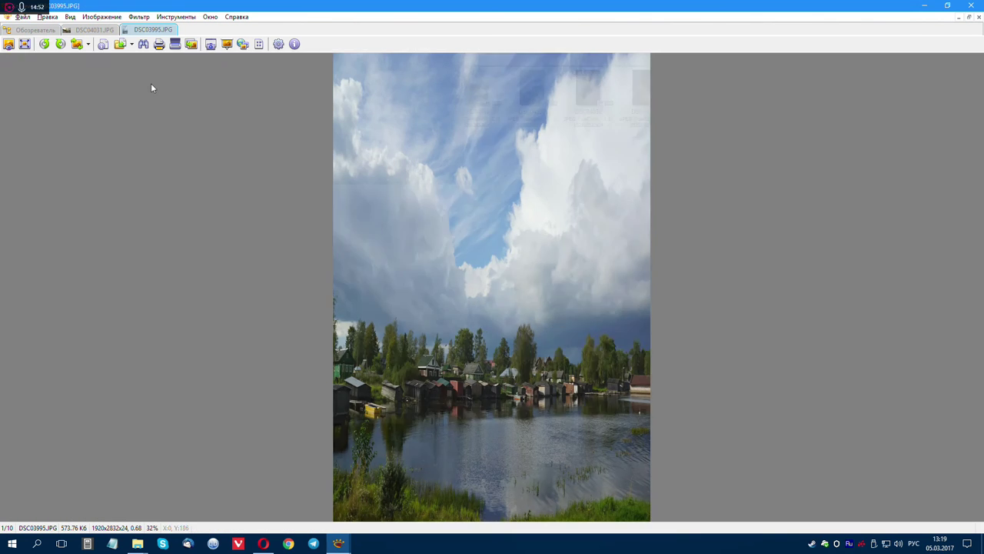
middle_click(151, 31)
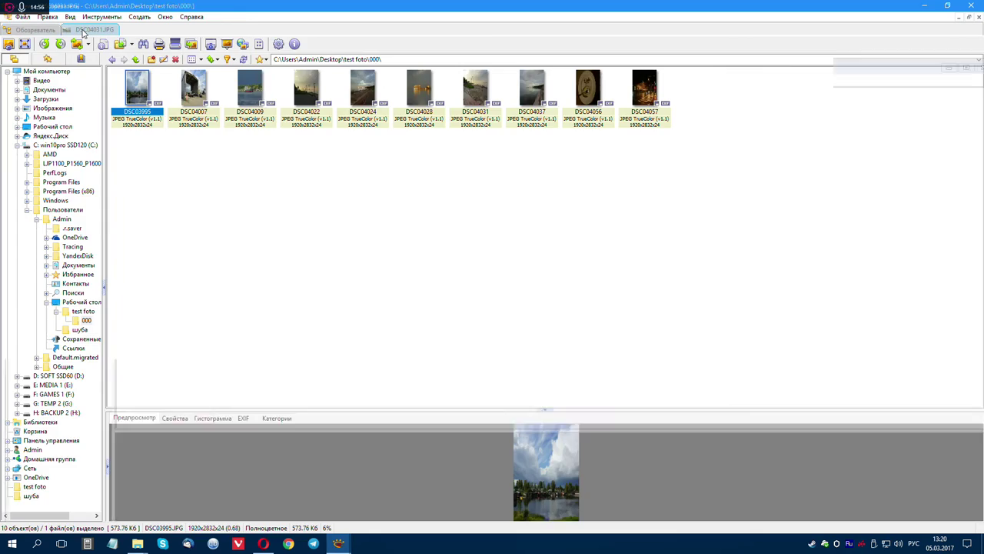
click(83, 31)
middle_click(75, 29)
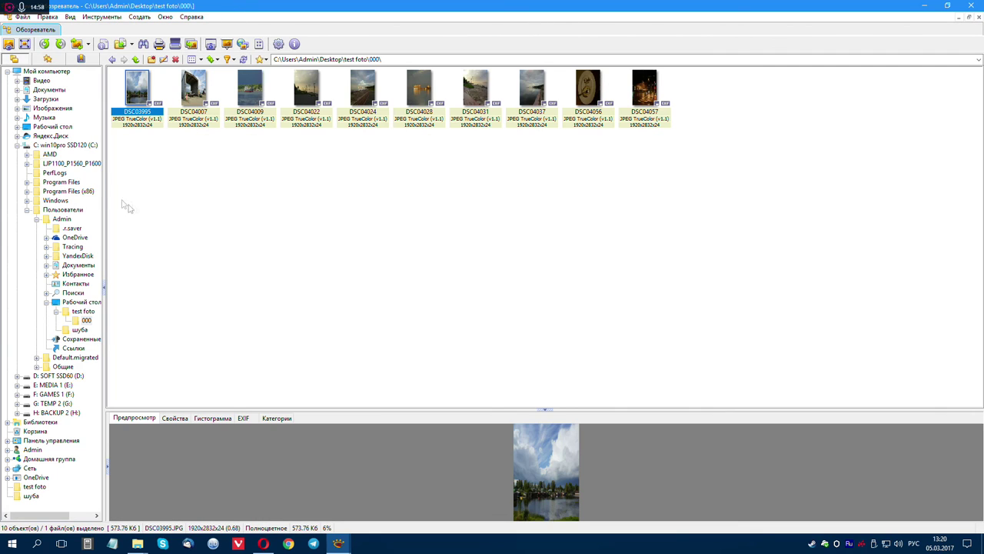
- Open batch processing for the ten photos in the test foto folder and confirm the JPEG writing options with quality 80
click(83, 312)
drag(792, 161, 115, 76)
drag(743, 156, 243, 89)
right_click(243, 89)
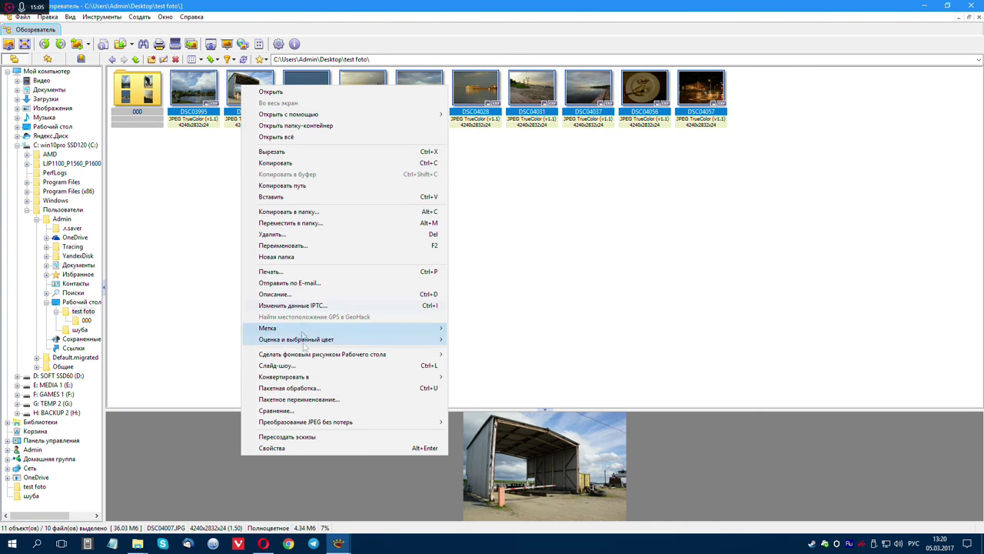
click(318, 388)
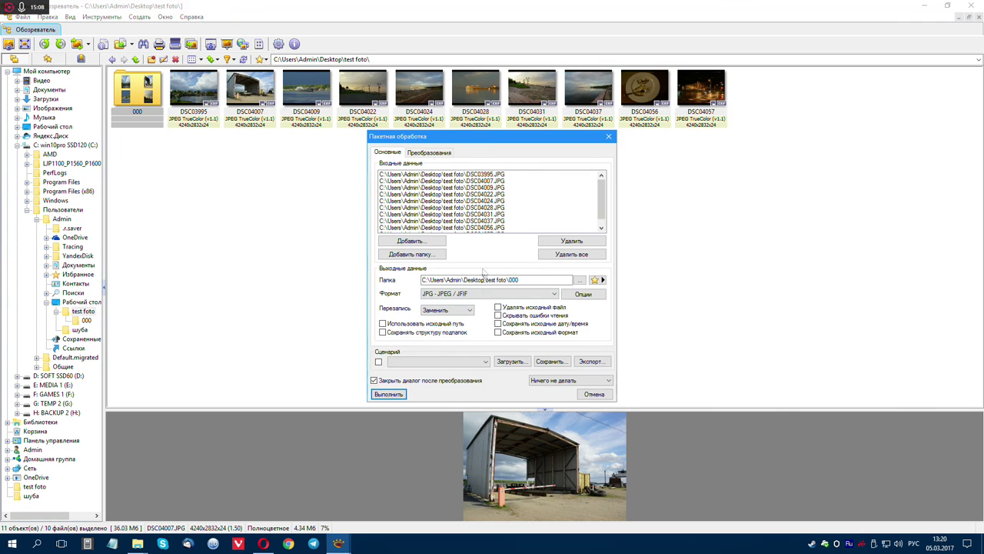
click(575, 296)
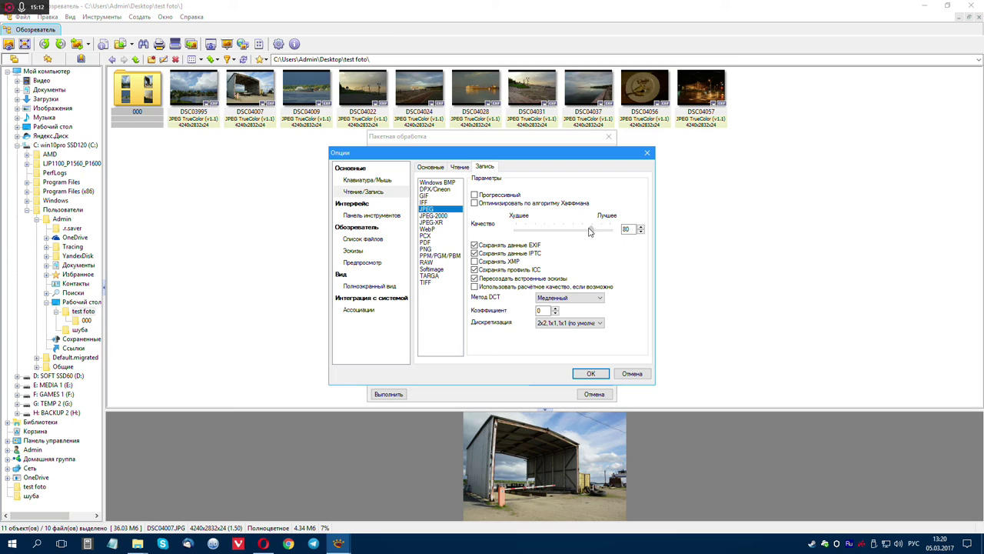
click(591, 374)
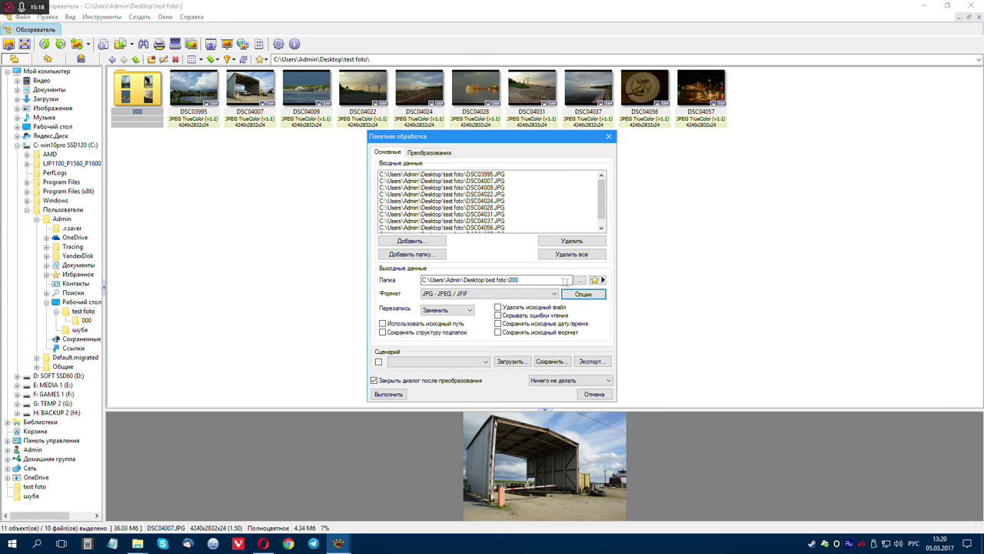
- Add the image resize transformation with a width of 1920 and proportions kept, and run the batch conversion
click(413, 154)
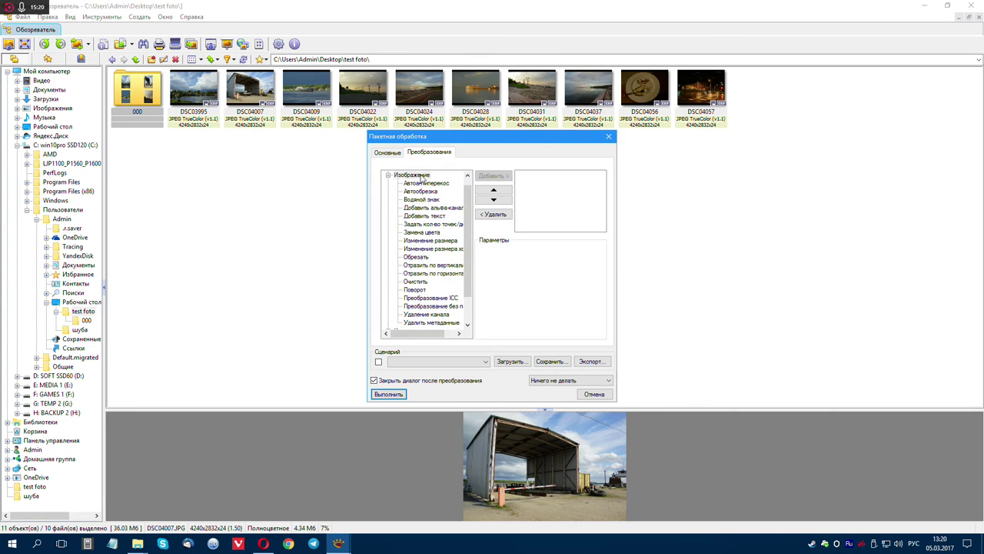
click(436, 238)
click(492, 175)
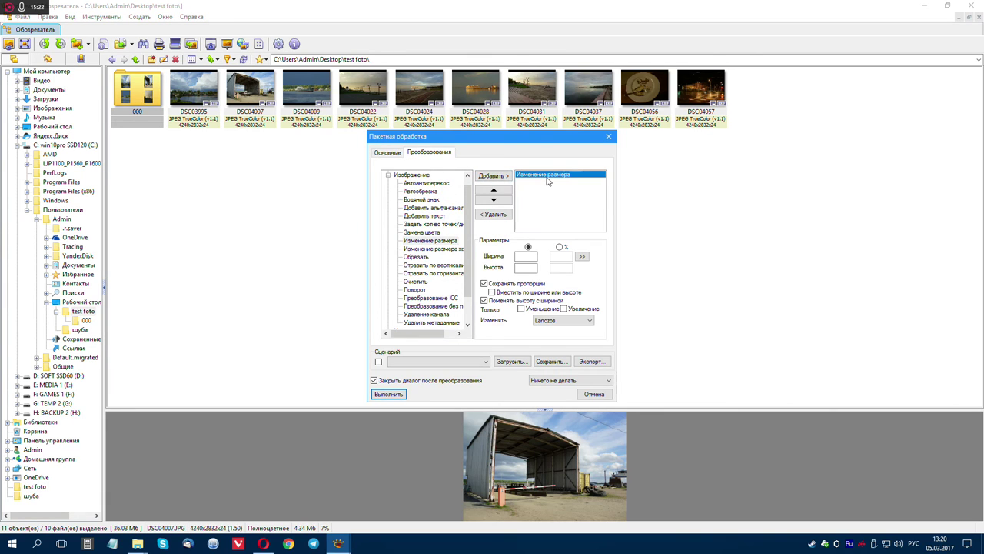
click(526, 257)
click(388, 153)
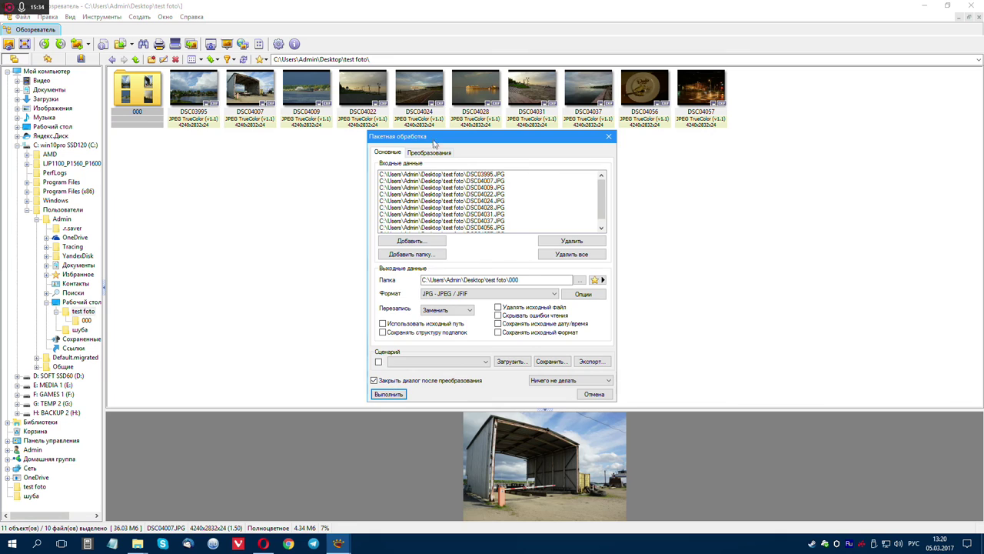
click(429, 152)
click(388, 394)
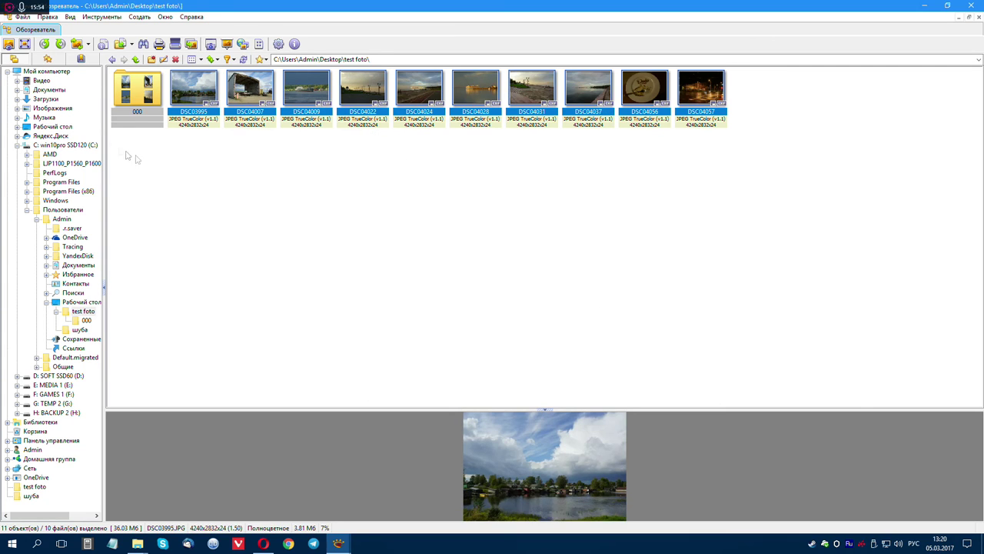
- Open the 000 output folder and view the converted DSC03995 photo in its own tab
click(129, 93)
double_click(129, 92)
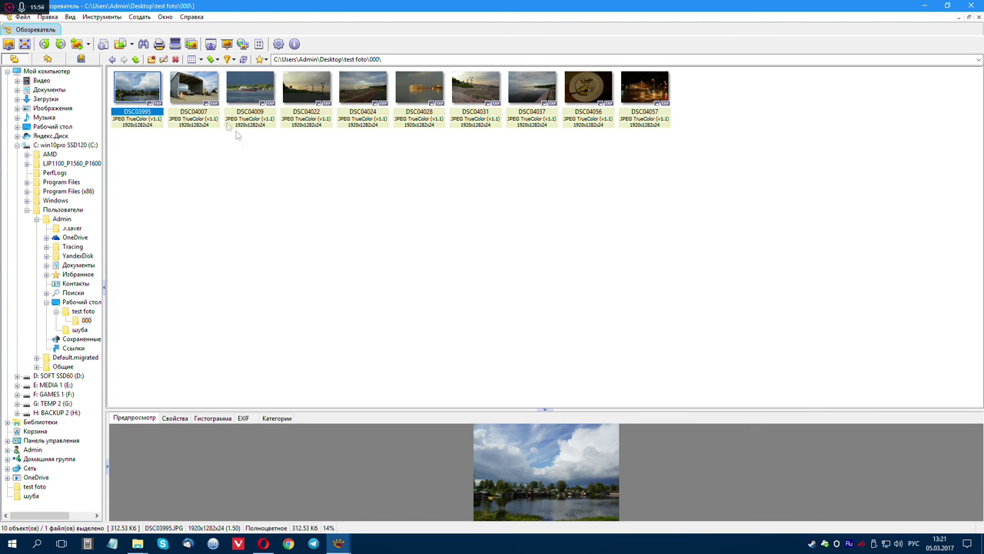
double_click(146, 93)
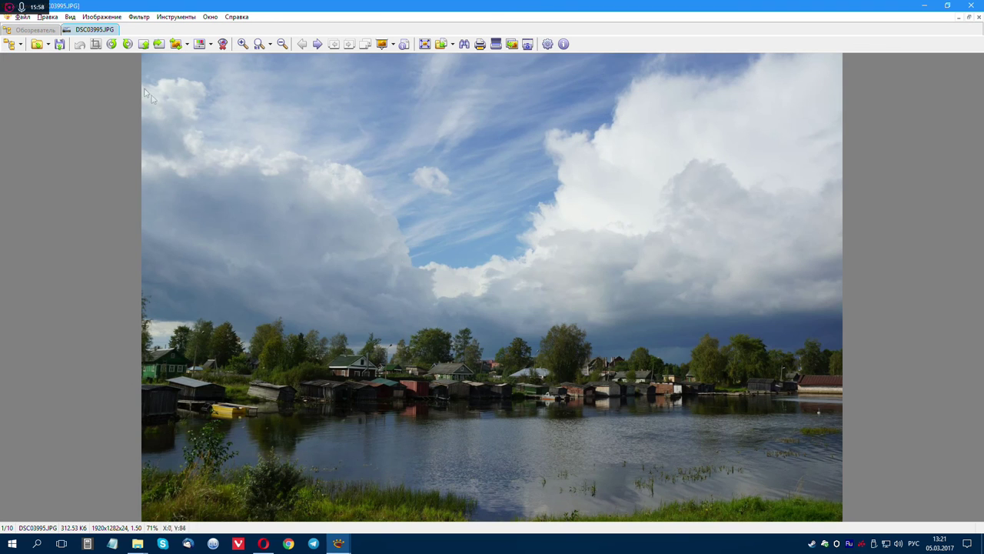
- Page through the converted photos forward to DSC04056 and back to DSC04007
scroll(518, 257, down, 1)
scroll(564, 285, down, 1)
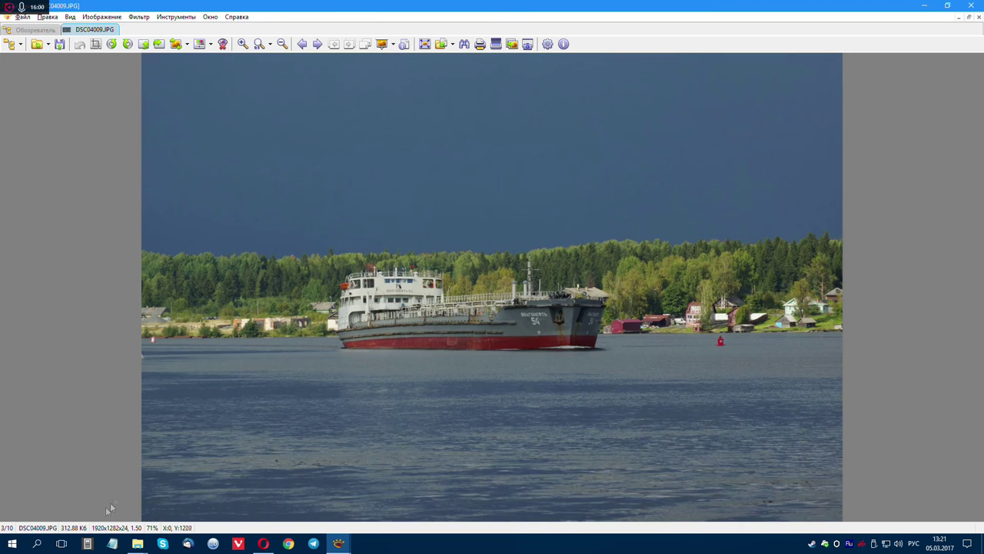
scroll(635, 193, down, 3)
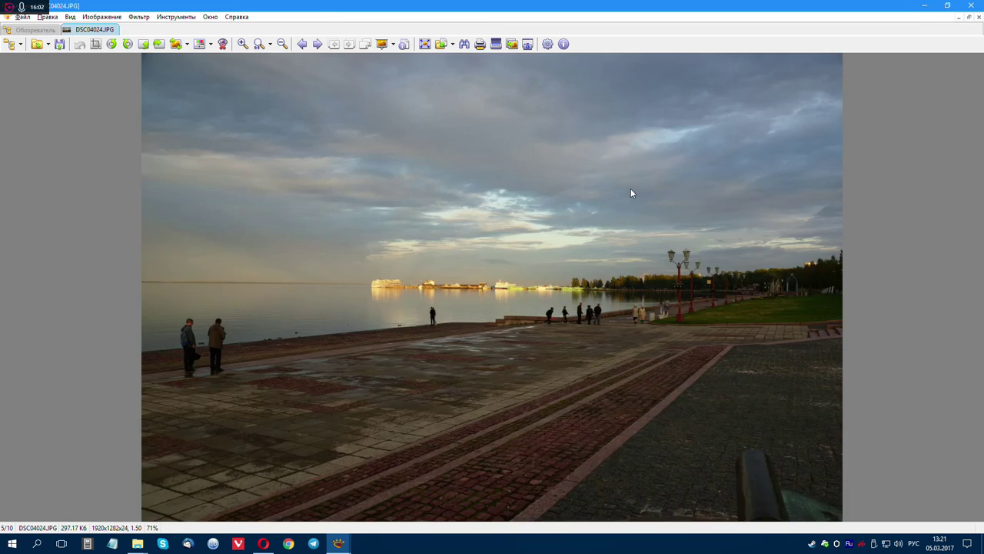
scroll(668, 245, down, 3)
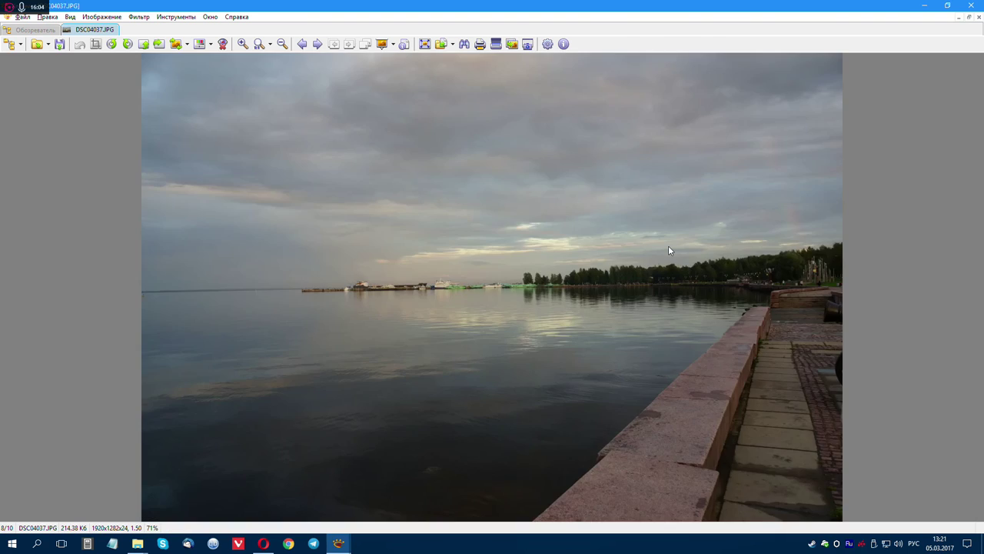
scroll(668, 245, down, 1)
scroll(668, 245, up, 6)
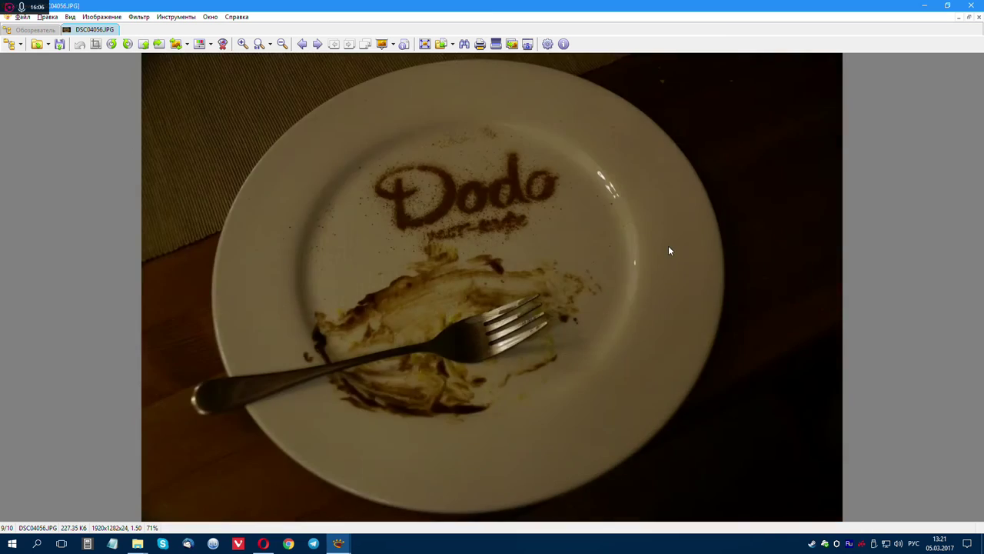
scroll(665, 251, up, 2)
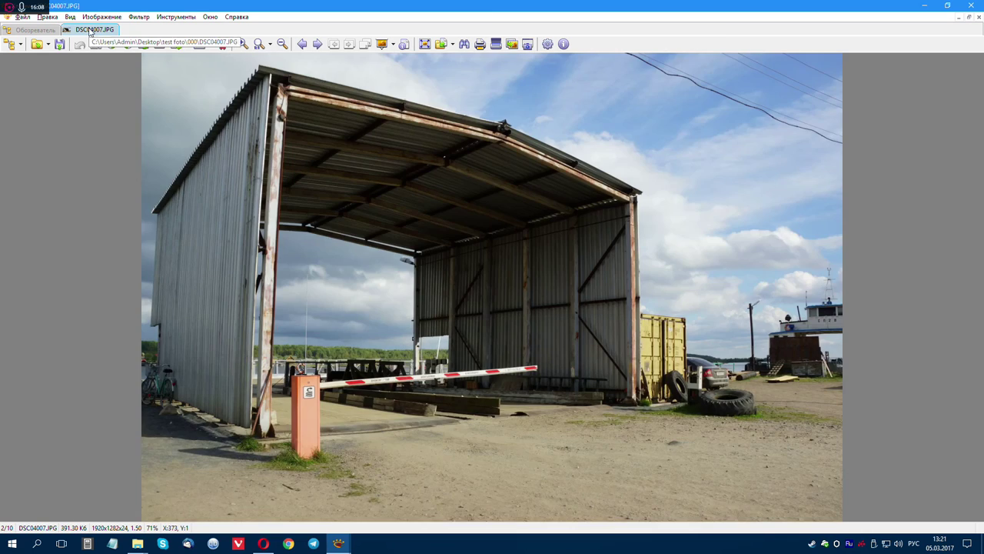
- Return to the file browser, clear the photo selection, and enlarge the preview area below the thumbnails
click(34, 30)
click(306, 211)
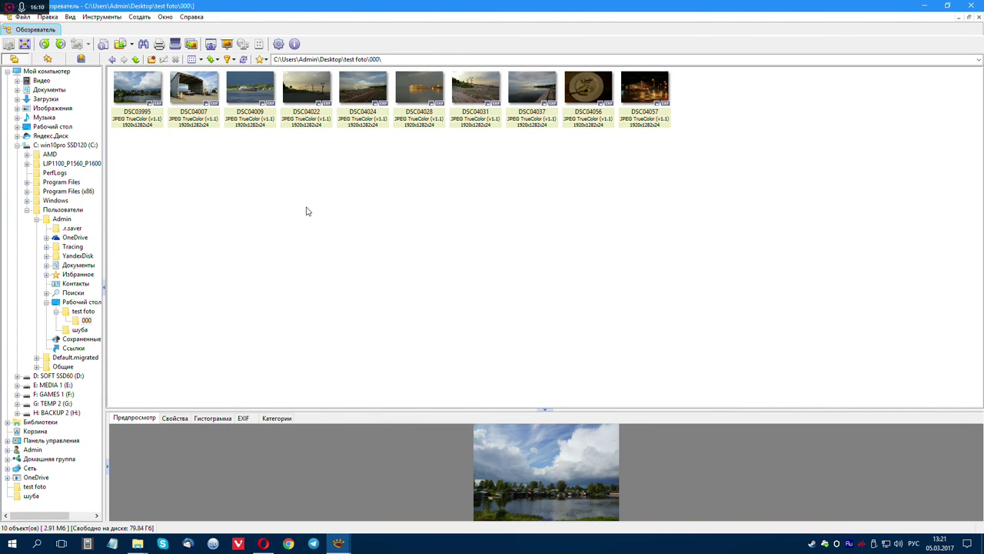
drag(382, 411, 413, 169)
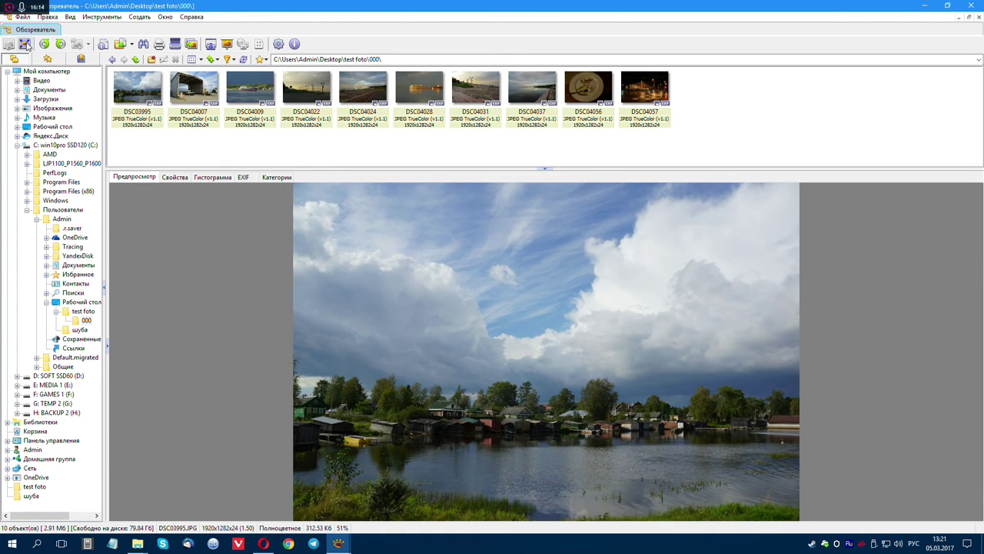
click(25, 17)
mouse_move(51, 17)
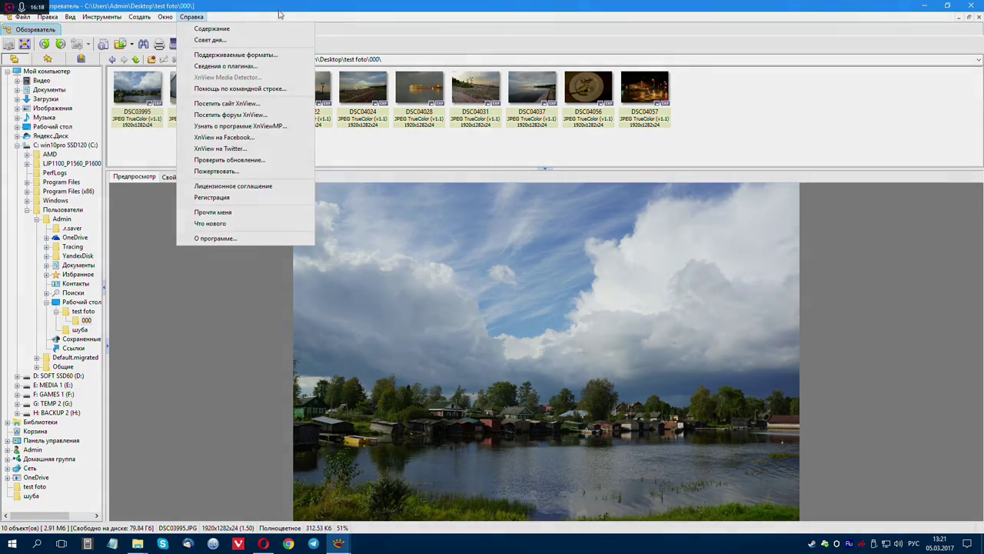
click(358, 96)
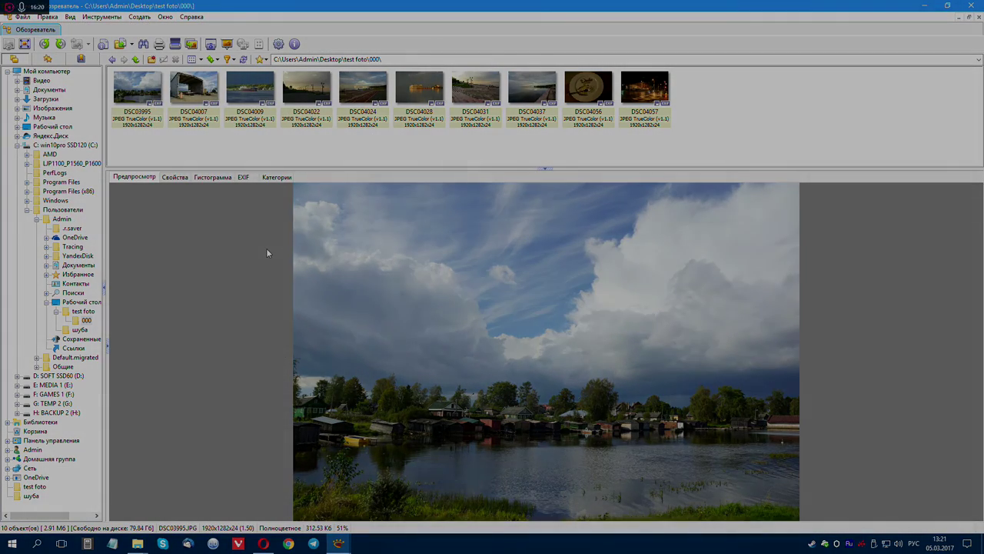